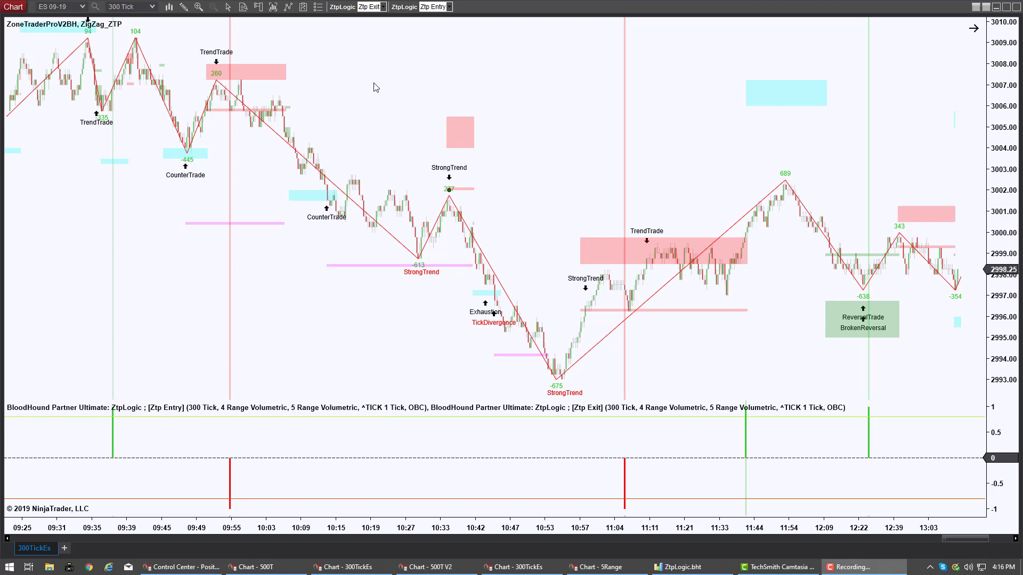
- Open the ZtpLogic template of the chart's Ztp Exit and display its list of solvers
{"action": "left_click", "coordinate": [344, 9]}
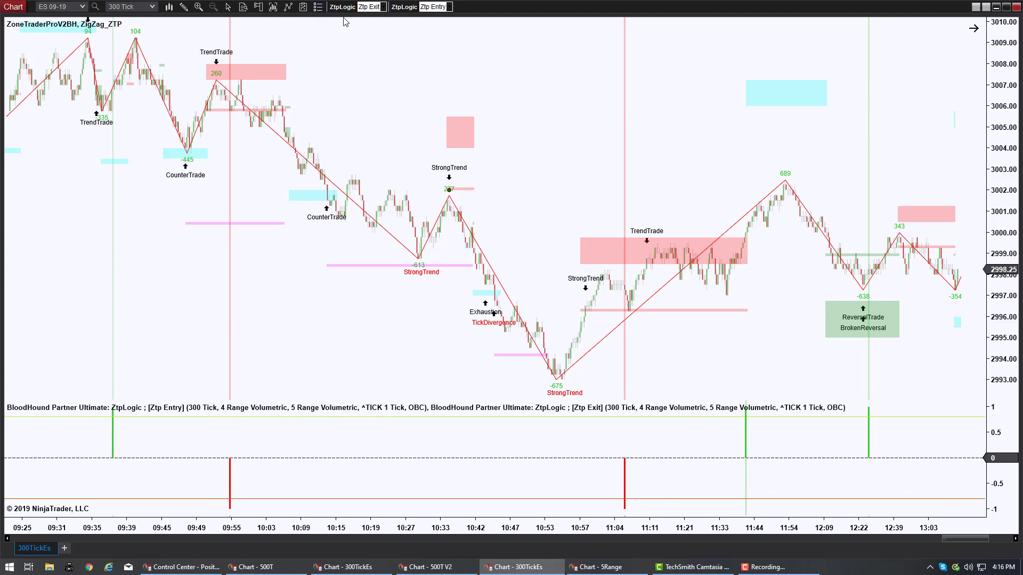
{"action": "left_click", "coordinate": [343, 8]}
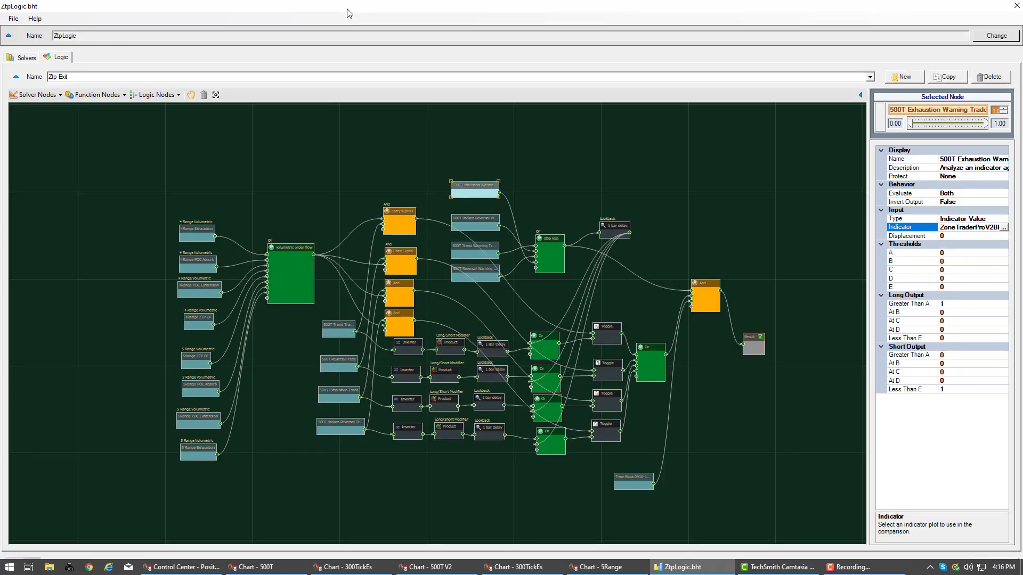
{"action": "left_click", "coordinate": [21, 57]}
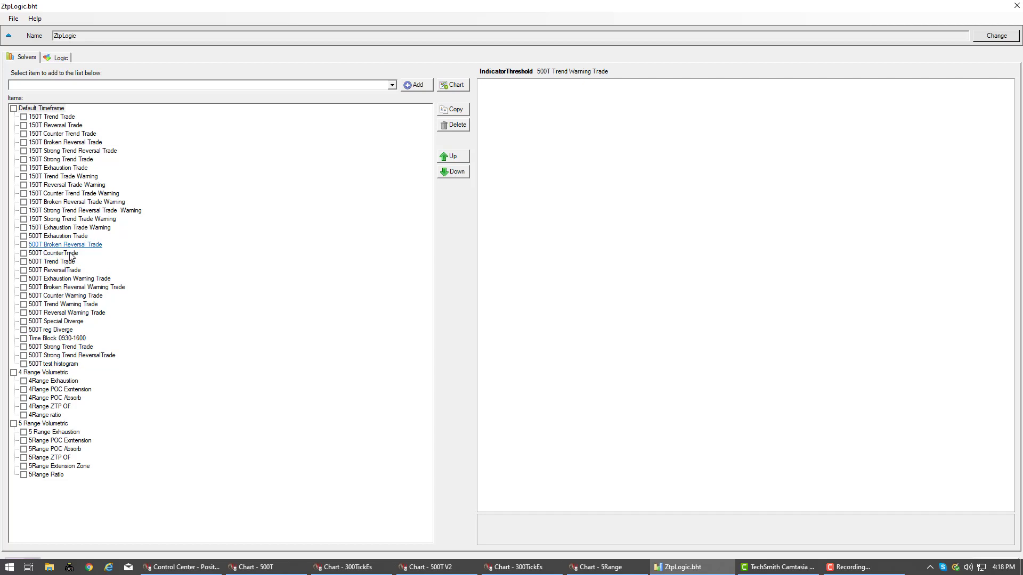
- Inspect the Time Block 0930-1600 solver's settings, including the details of its Large Amount and Small Amount
{"action": "left_click", "coordinate": [65, 340]}
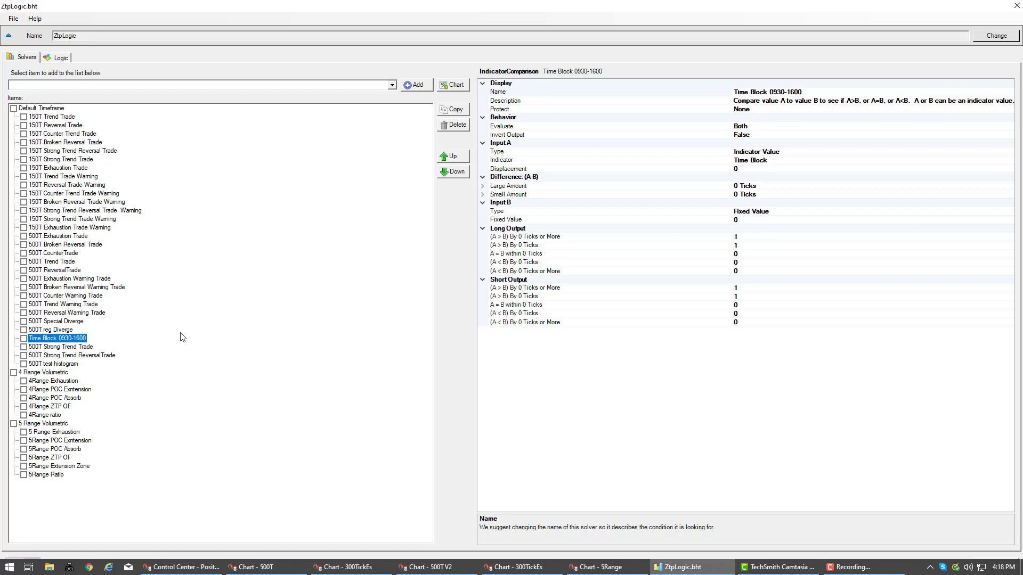
{"action": "left_click", "coordinate": [69, 341]}
{"action": "left_click", "coordinate": [483, 187]}
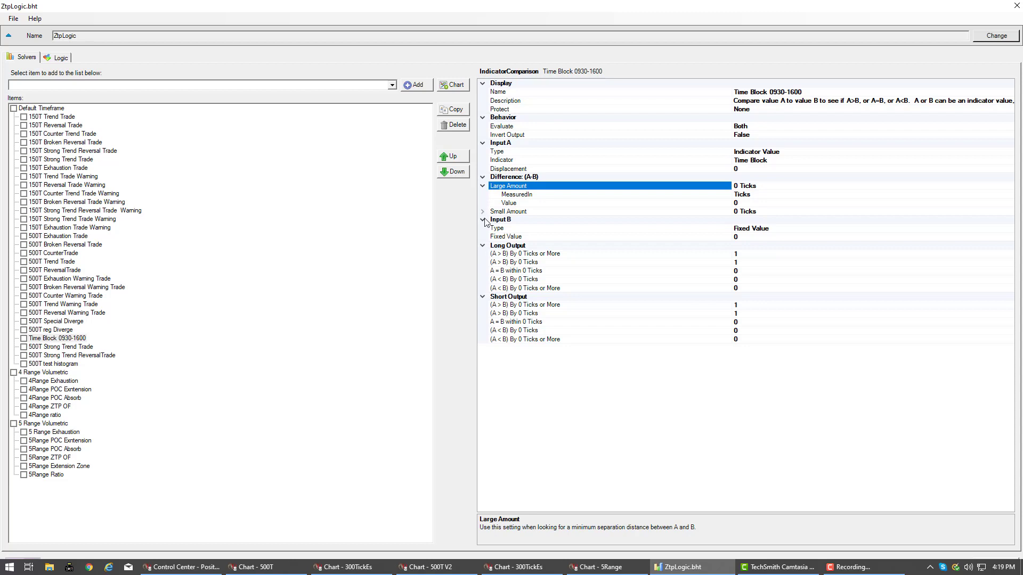
{"action": "left_click", "coordinate": [483, 212]}
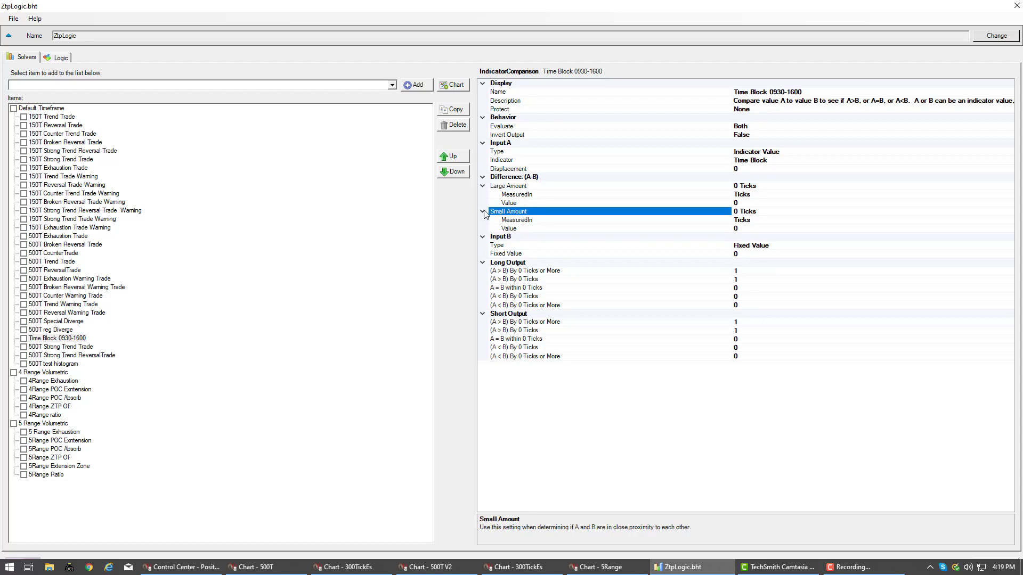
{"action": "left_click", "coordinate": [483, 212]}
{"action": "left_click", "coordinate": [483, 187]}
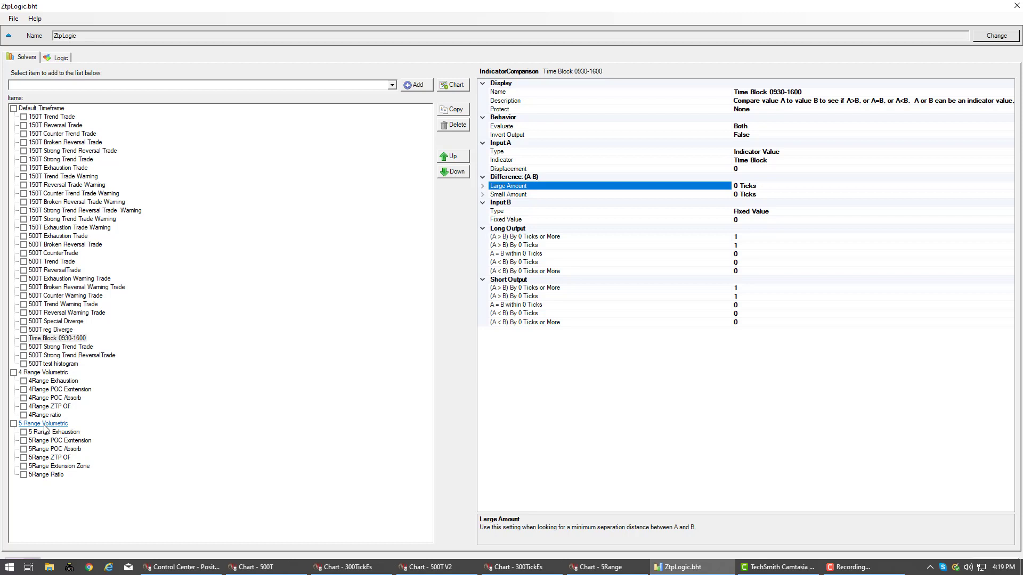
- Look through the Ztp Entry and Ztp Exit logic diagrams, ending on Ztp Entry
{"action": "left_click", "coordinate": [60, 58]}
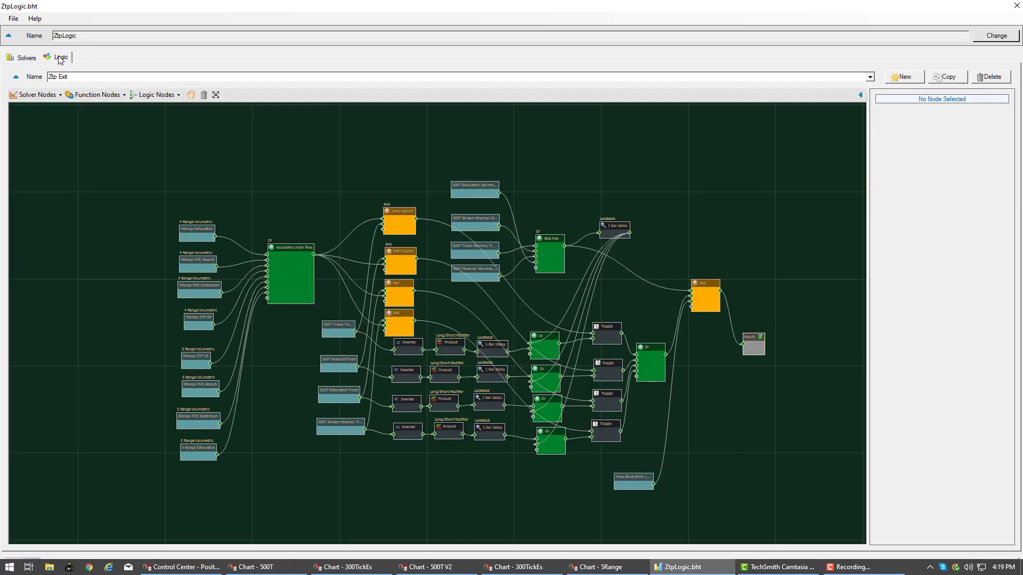
{"action": "left_click", "coordinate": [870, 77]}
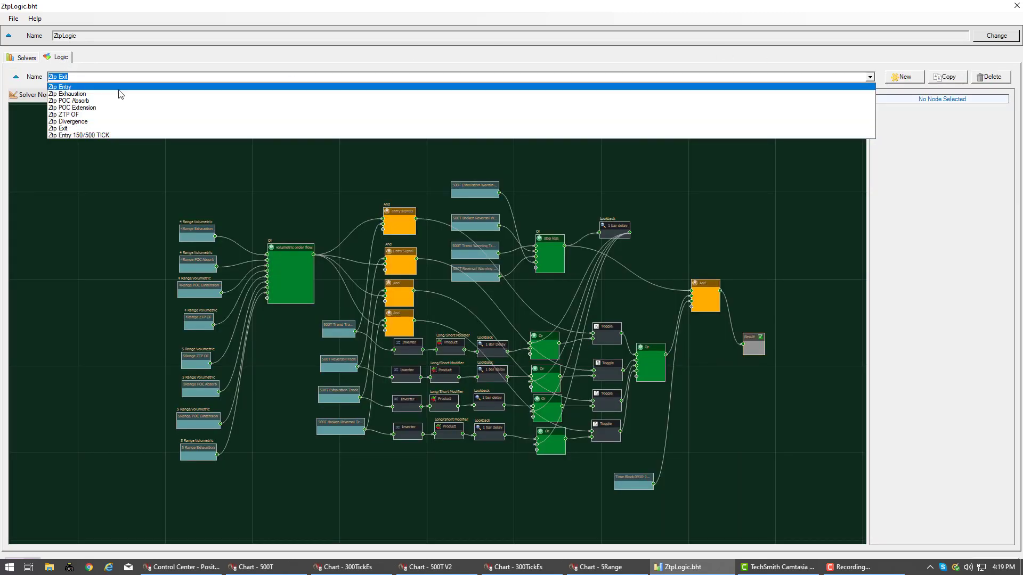
{"action": "left_click", "coordinate": [66, 88]}
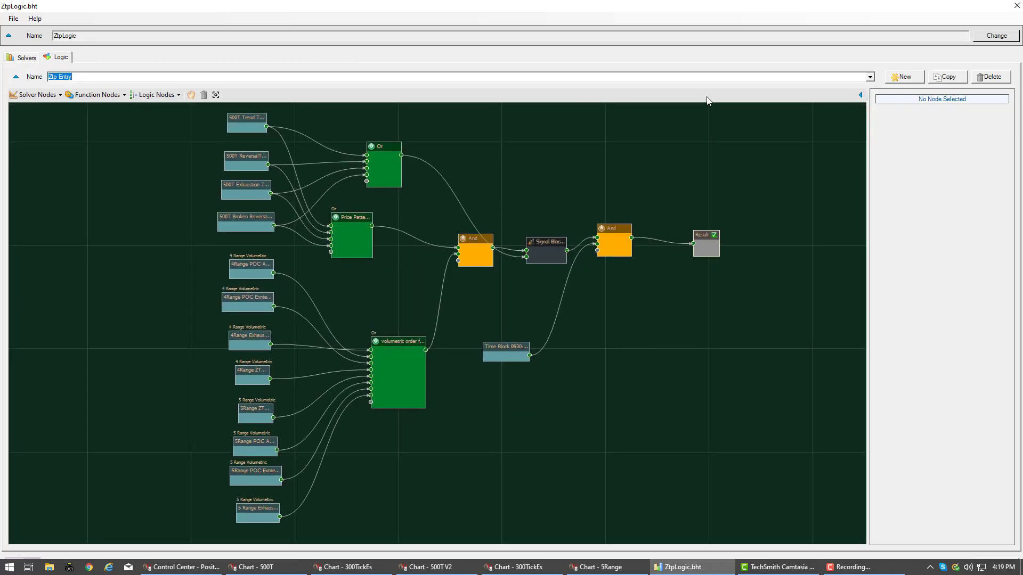
{"action": "left_click", "coordinate": [870, 77]}
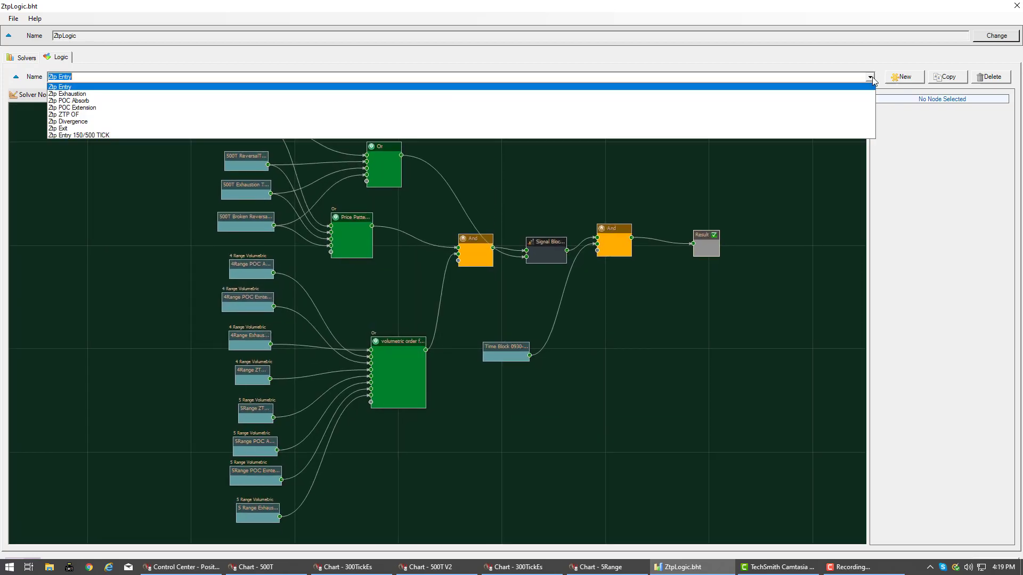
{"action": "left_click", "coordinate": [55, 128]}
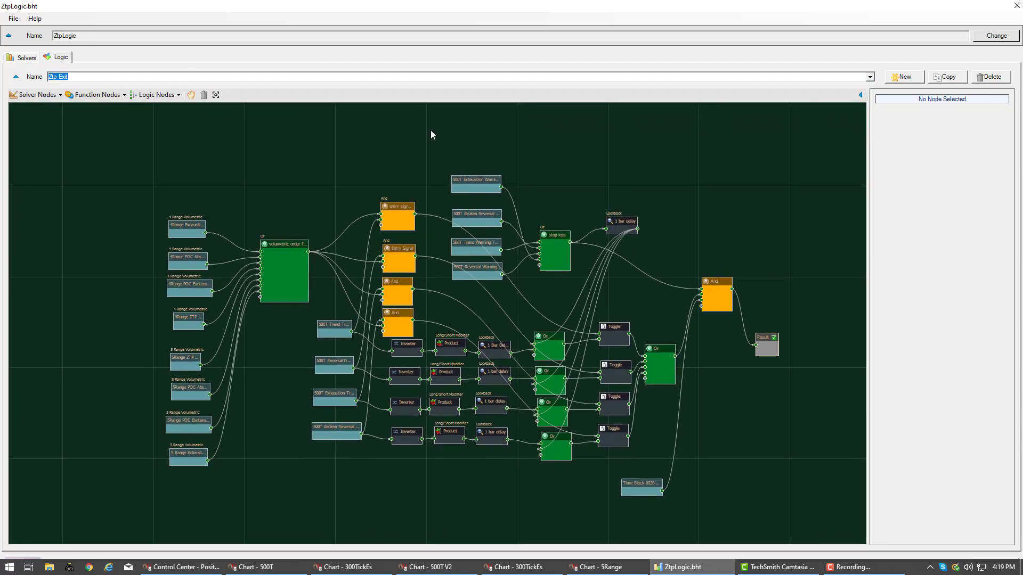
{"action": "left_click", "coordinate": [870, 76]}
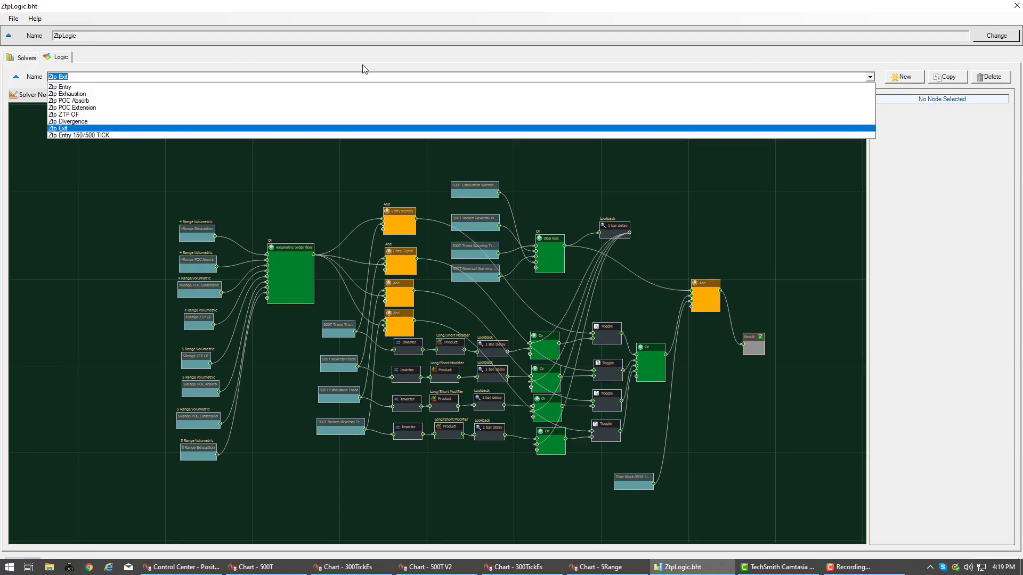
{"action": "left_click", "coordinate": [63, 87]}
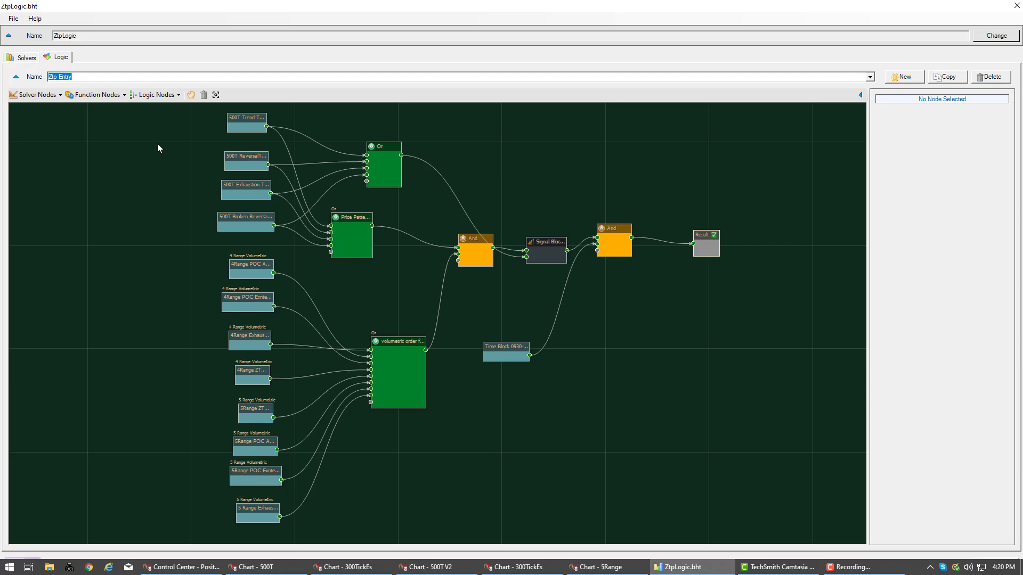
- Add the existing default-timeframe solver 150T Strong Trend Trade to the Ztp Entry logic, beside the 500T solver nodes
{"action": "left_click", "coordinate": [60, 94]}
{"action": "mouse_move", "coordinate": [60, 107]}
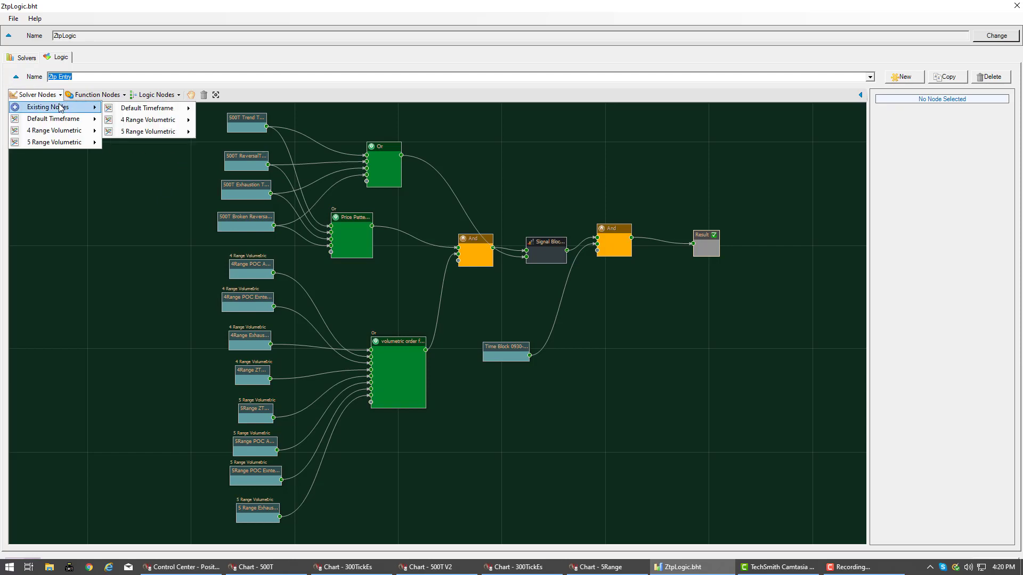
{"action": "mouse_move", "coordinate": [122, 109]}
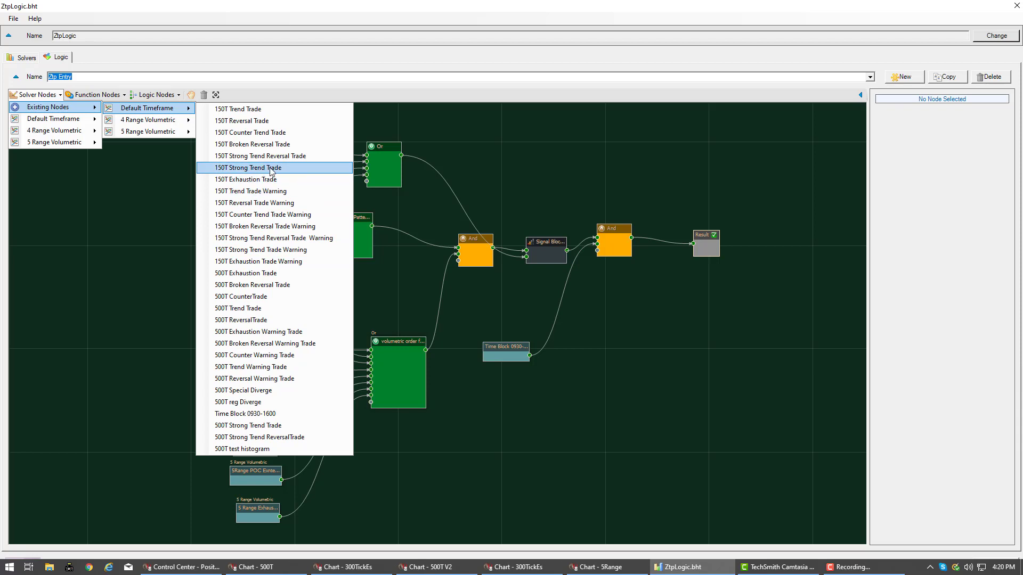
{"action": "left_click", "coordinate": [271, 168]}
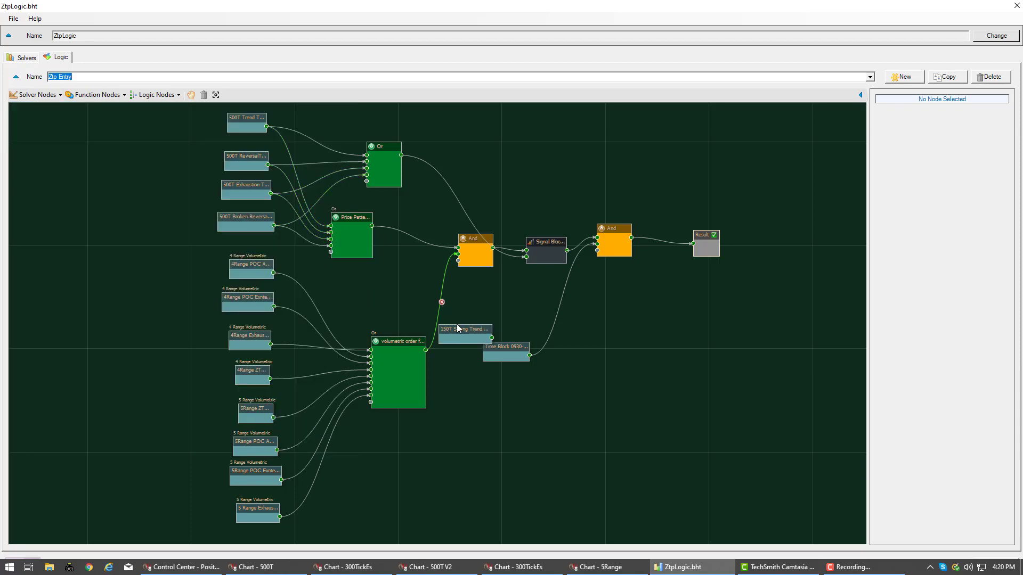
{"action": "left_click", "coordinate": [133, 175]}
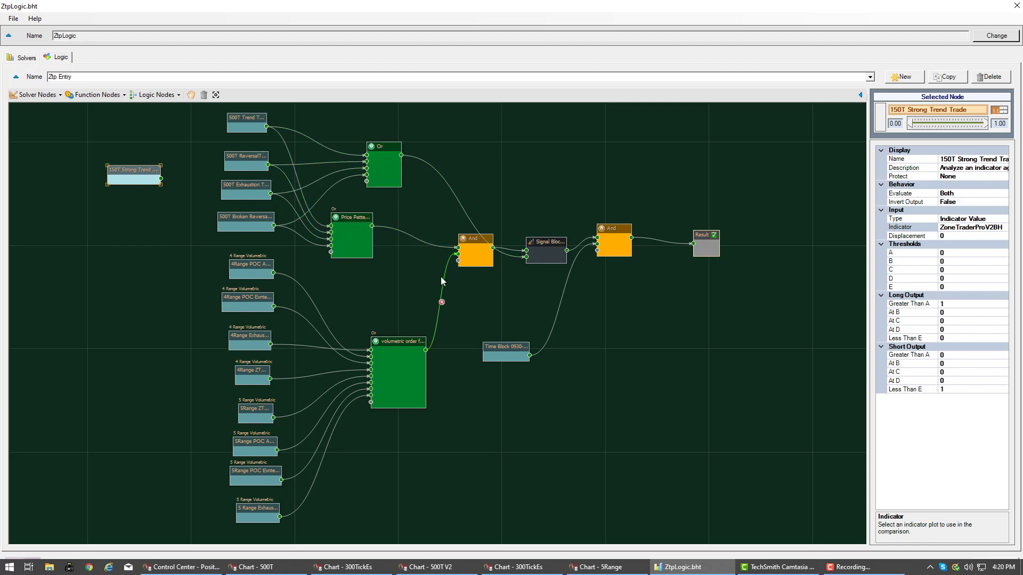
- Connect the 150T Strong Trend Trade node to the upper Or node and the Price Pattern Or node, and return to the chart
{"action": "mouse_move", "coordinate": [154, 174]}
{"action": "left_click", "coordinate": [191, 95]}
{"action": "left_click_drag", "start_coordinate": [196, 144], "coordinate": [194, 185]}
{"action": "left_click_drag", "start_coordinate": [132, 210], "coordinate": [370, 225]}
{"action": "left_click", "coordinate": [192, 96]}
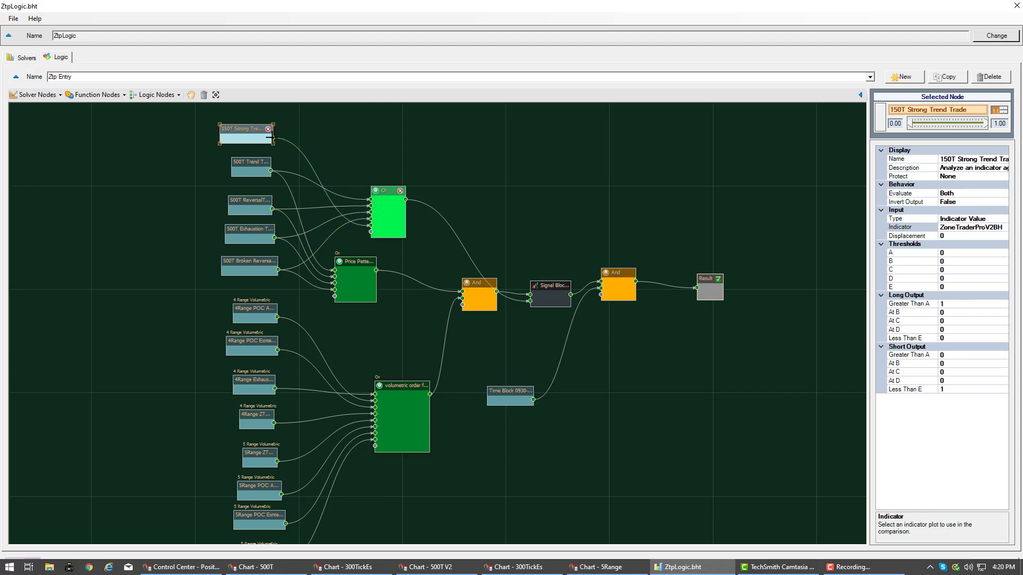
{"action": "left_click_drag", "start_coordinate": [272, 138], "coordinate": [326, 293]}
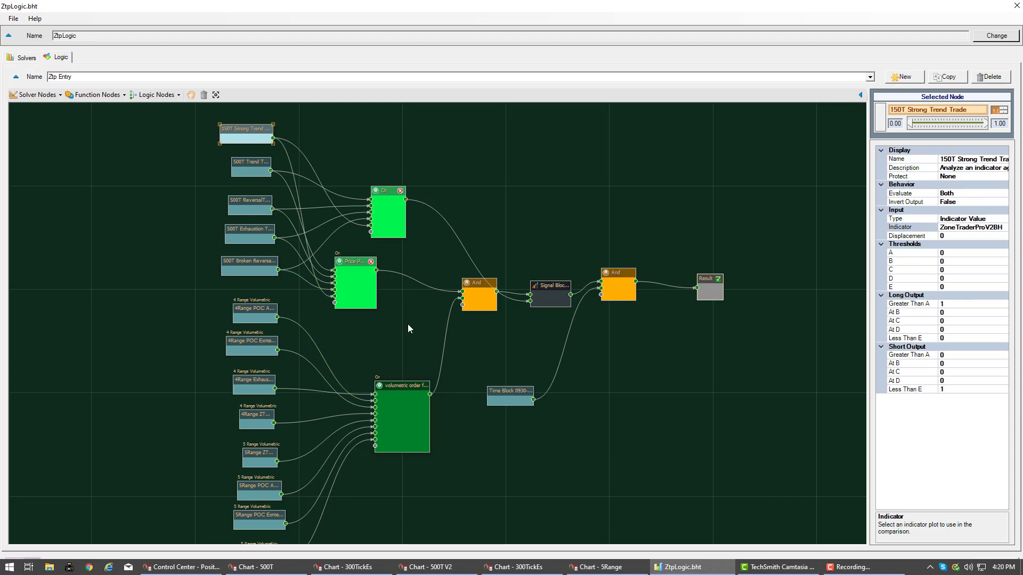
{"action": "left_click", "coordinate": [1015, 6]}
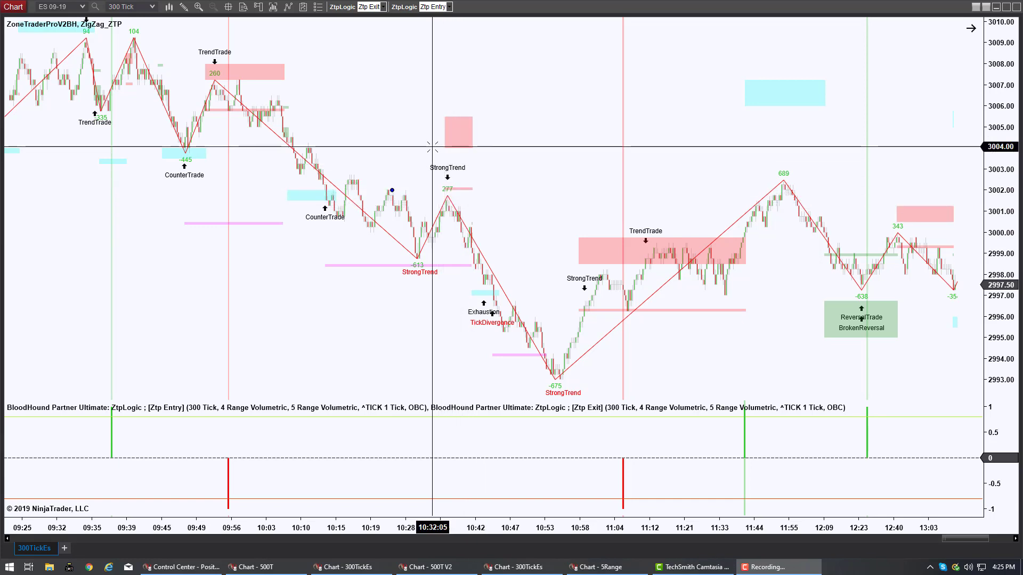
- In the Ztp Entry logic, replace the 150T Strong Trend Trade node with the existing 500T Strong Trend Trade solver, connected to the upper Or and Price Pattern nodes
{"action": "left_click", "coordinate": [403, 8]}
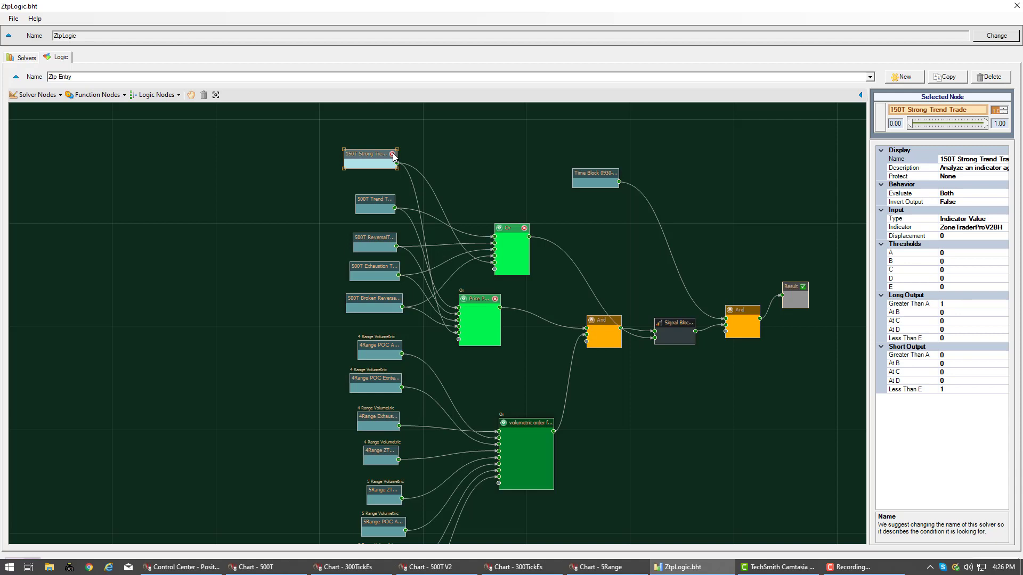
{"action": "left_click", "coordinate": [393, 155]}
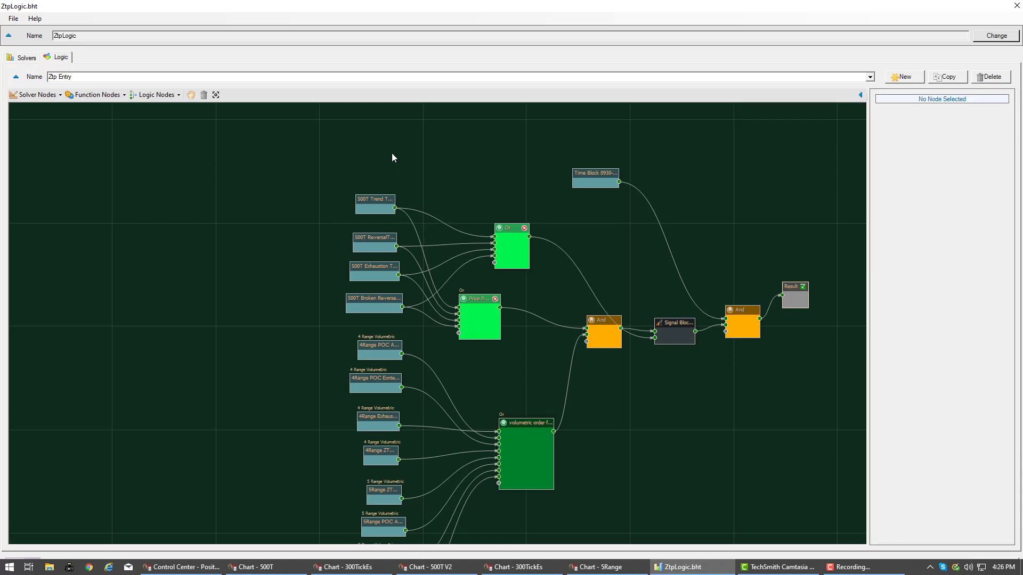
{"action": "left_click", "coordinate": [60, 102]}
{"action": "mouse_move", "coordinate": [101, 111]}
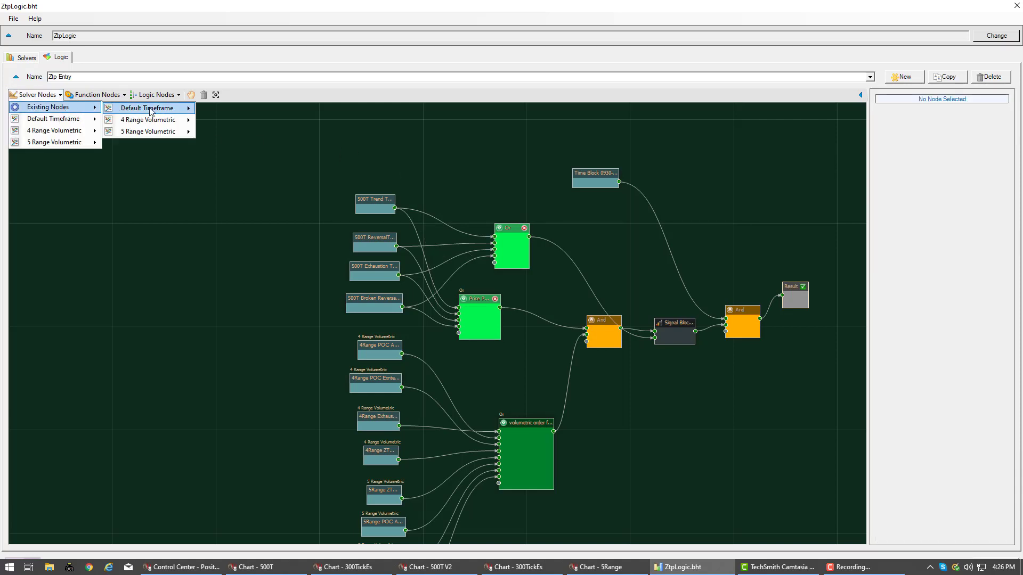
{"action": "mouse_move", "coordinate": [153, 110]}
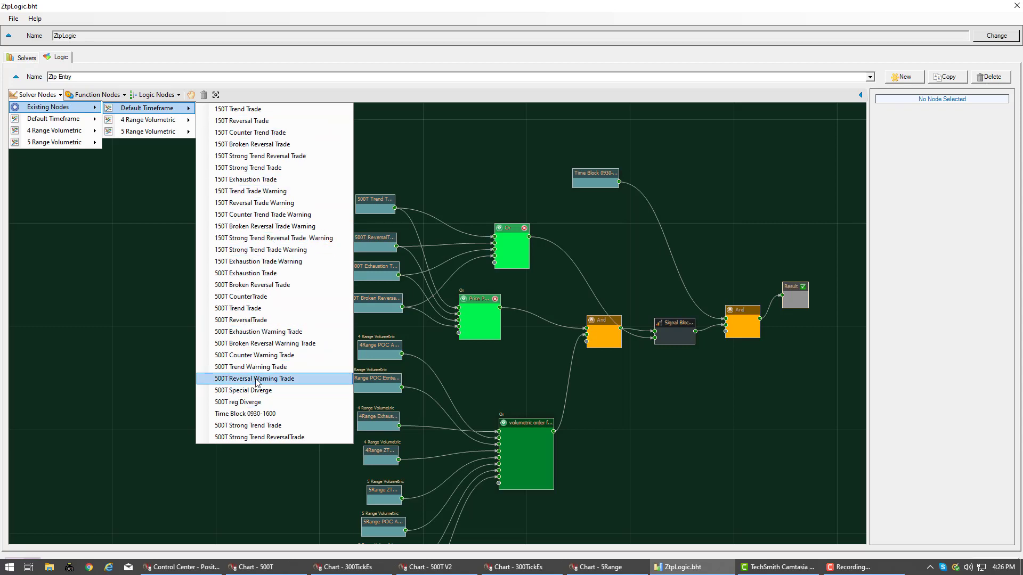
{"action": "left_click", "coordinate": [252, 429]}
{"action": "left_click_drag", "start_coordinate": [389, 163], "coordinate": [494, 262]}
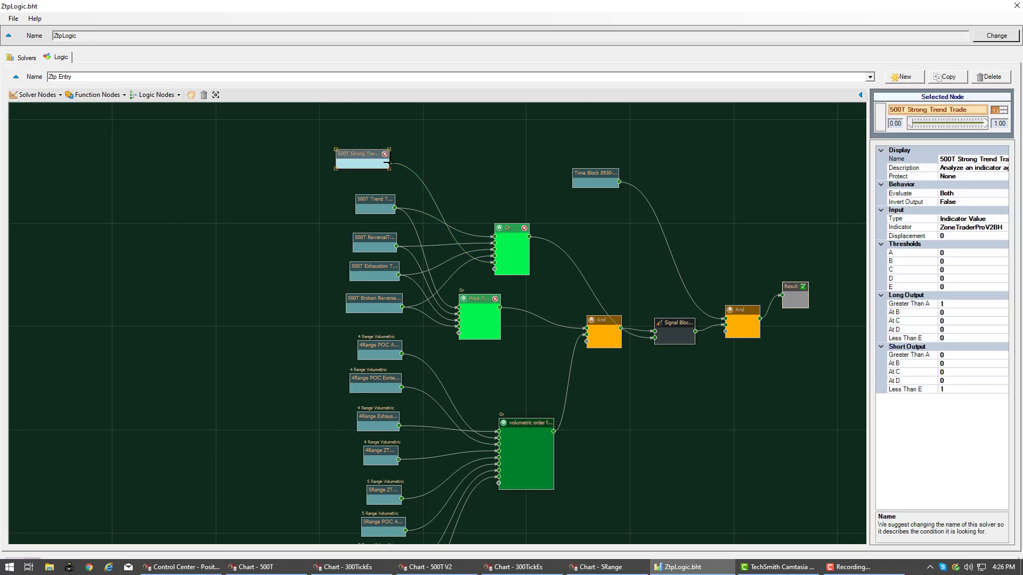
{"action": "left_click_drag", "start_coordinate": [389, 163], "coordinate": [464, 328]}
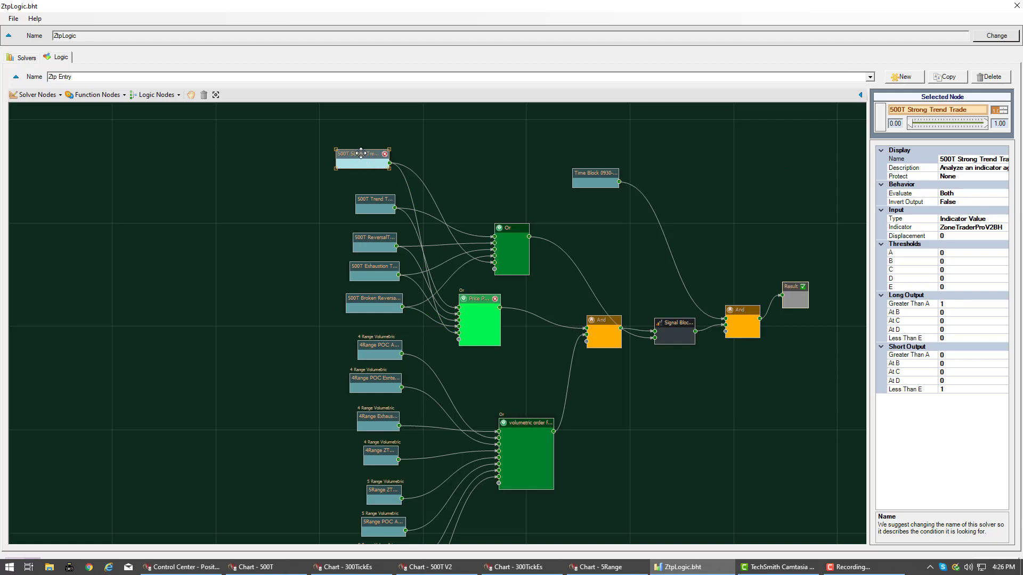
- Review the indicator parameters and plots of the 500T Strong Trend Trade node, and return to the chart
{"action": "left_click", "coordinate": [1004, 228]}
{"action": "left_click", "coordinate": [1003, 228]}
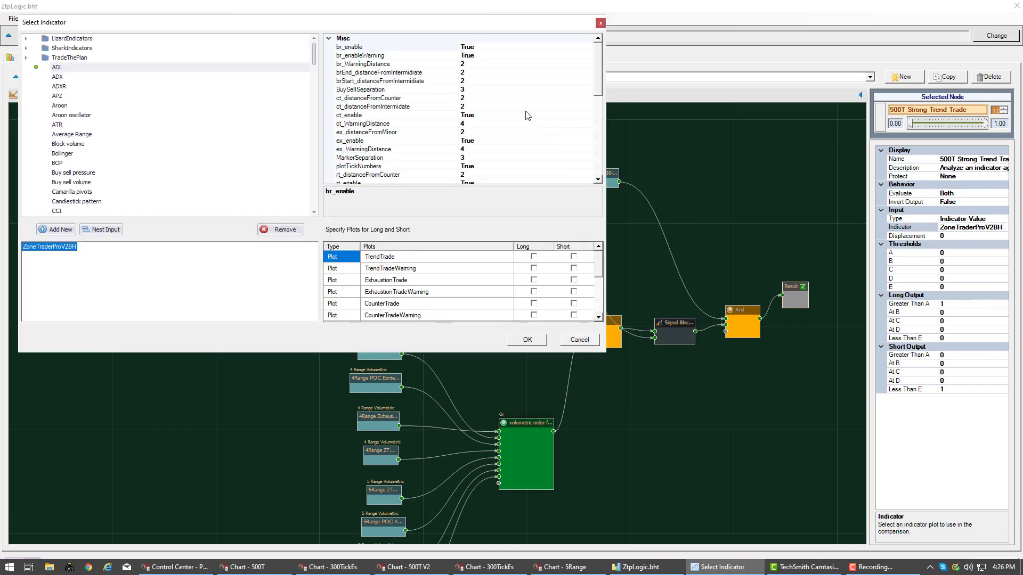
{"action": "scroll", "coordinate": [471, 112], "scroll_direction": "down", "scroll_amount": 10}
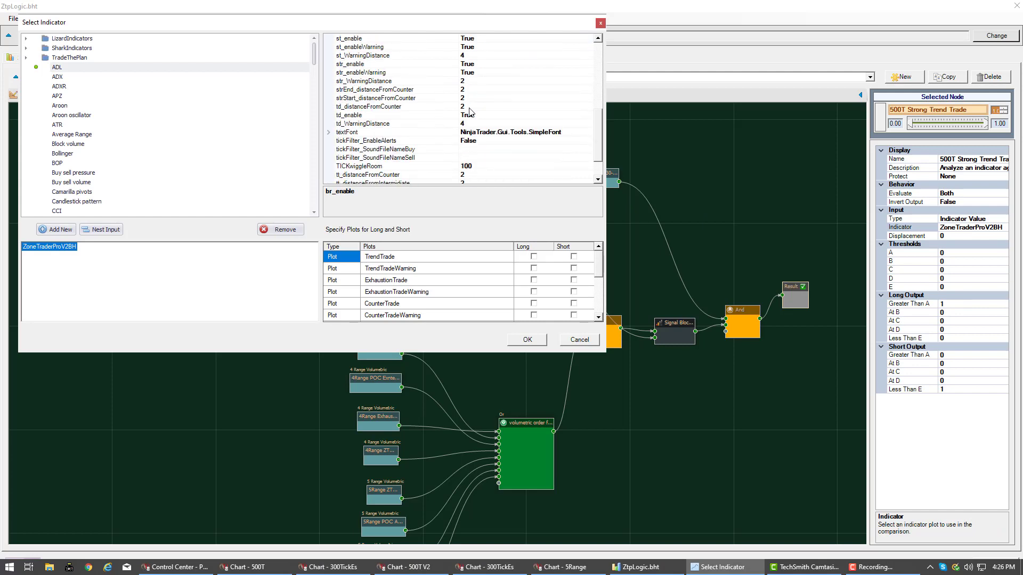
{"action": "scroll", "coordinate": [470, 112], "scroll_direction": "up", "scroll_amount": 2}
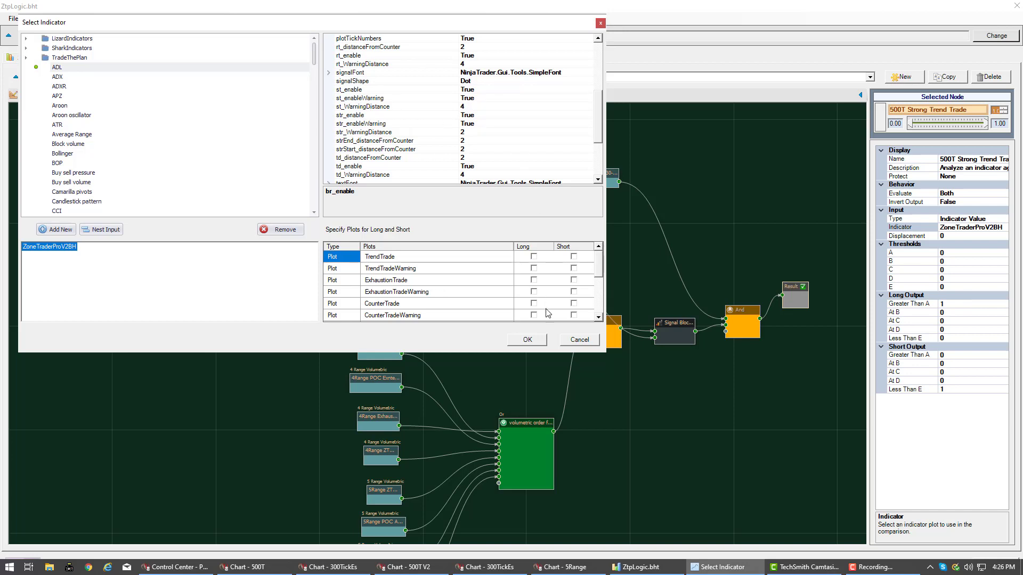
{"action": "left_click", "coordinate": [536, 344]}
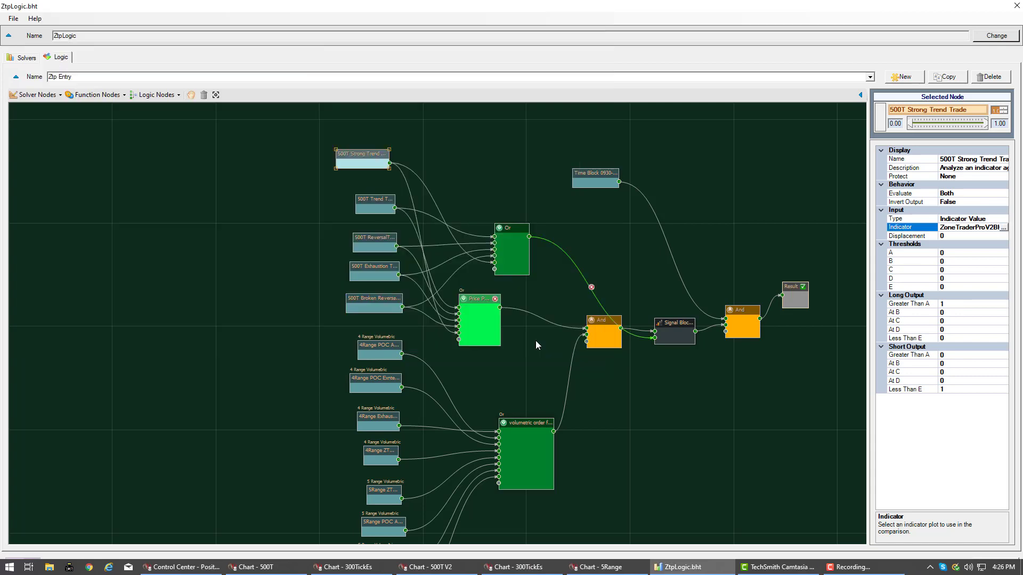
{"action": "left_click", "coordinate": [1015, 7]}
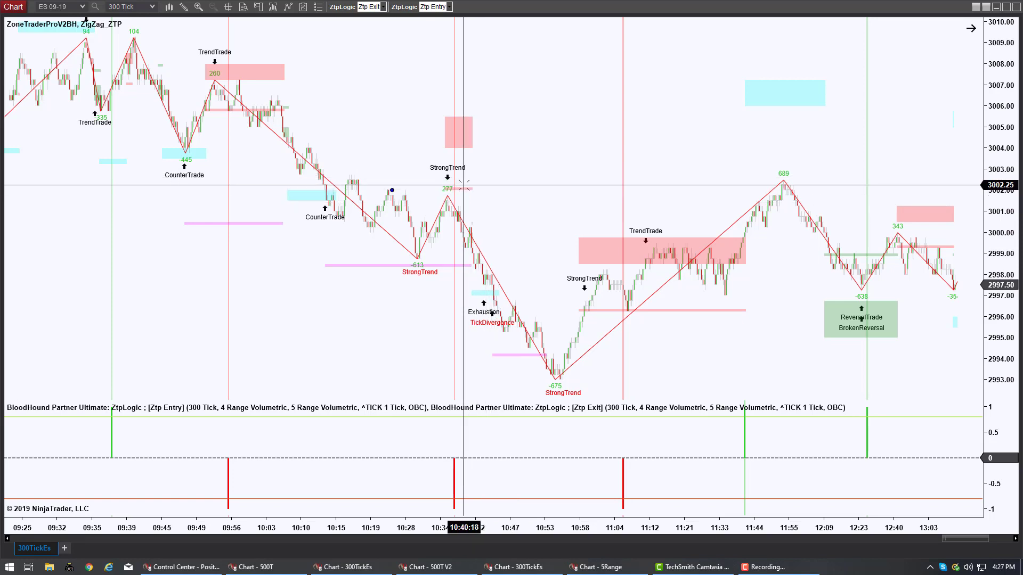
- Reopen ZtpLogic from the chart's Ztp Exit, maximize its window and display the Ztp Exit logic diagram
{"action": "left_click", "coordinate": [344, 8]}
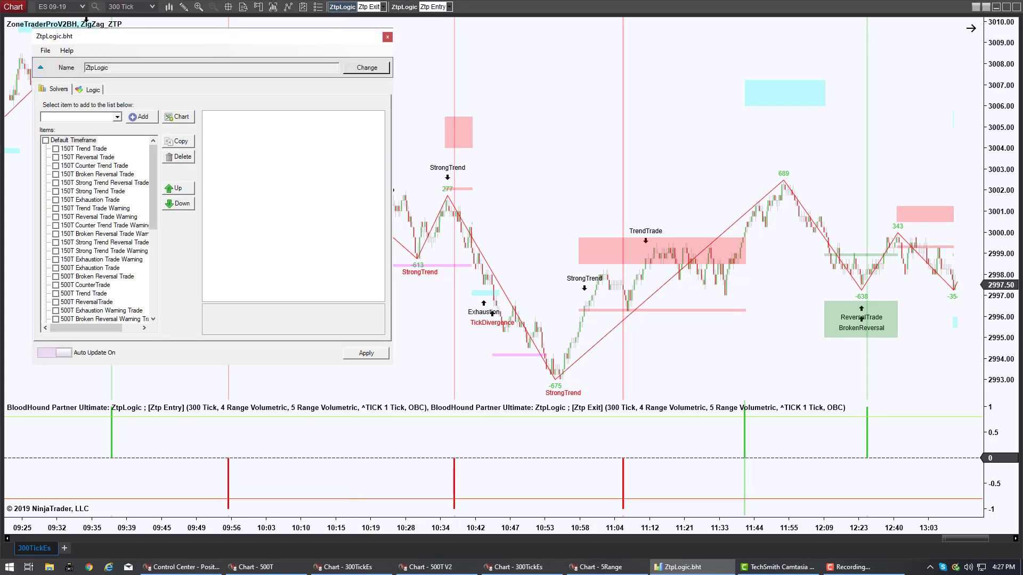
{"action": "double_click", "coordinate": [306, 34]}
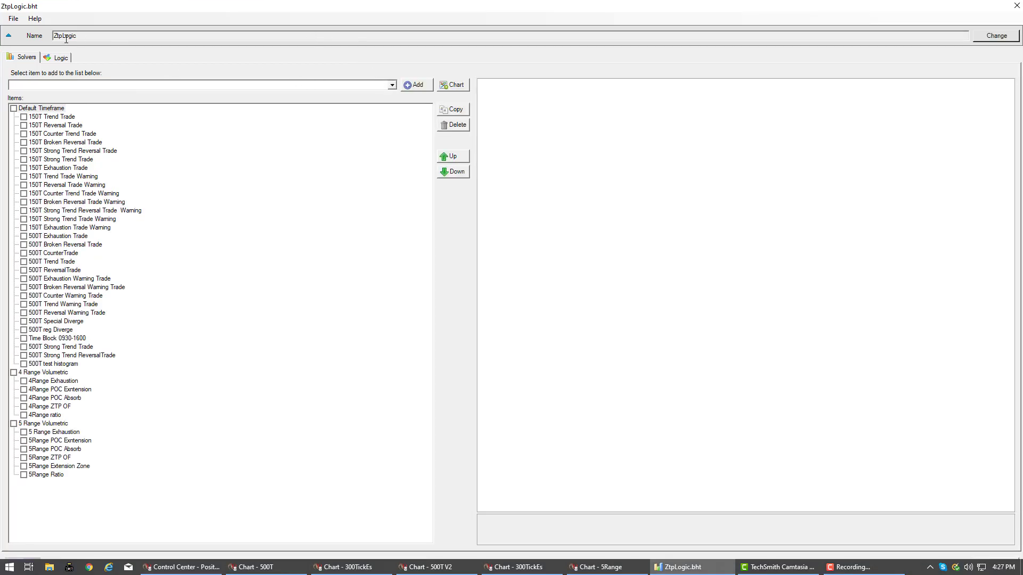
{"action": "left_click", "coordinate": [58, 58]}
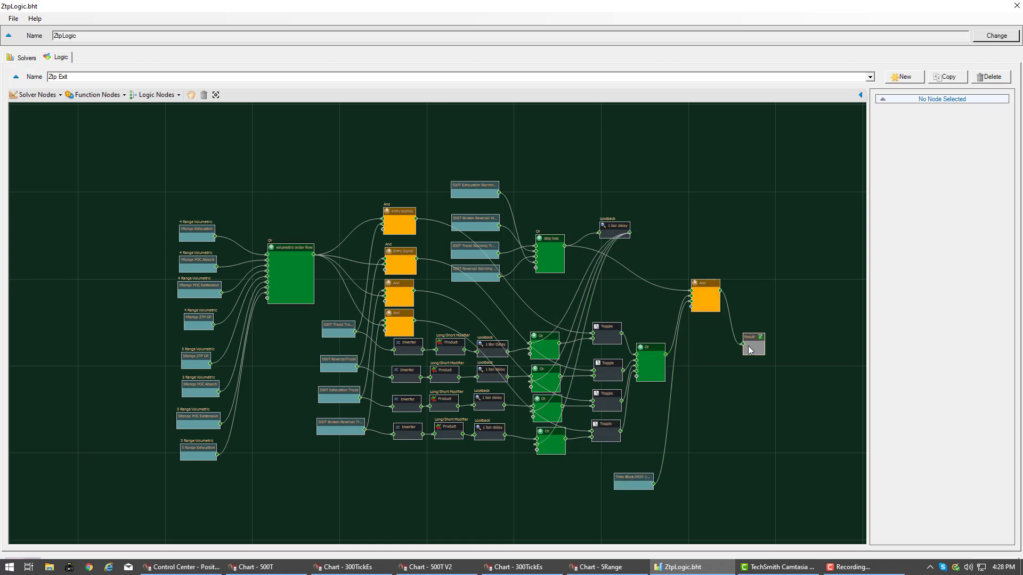
- Move the Result node up beside the final And node in the Ztp Exit diagram
{"action": "left_click_drag", "start_coordinate": [751, 341], "coordinate": [774, 288]}
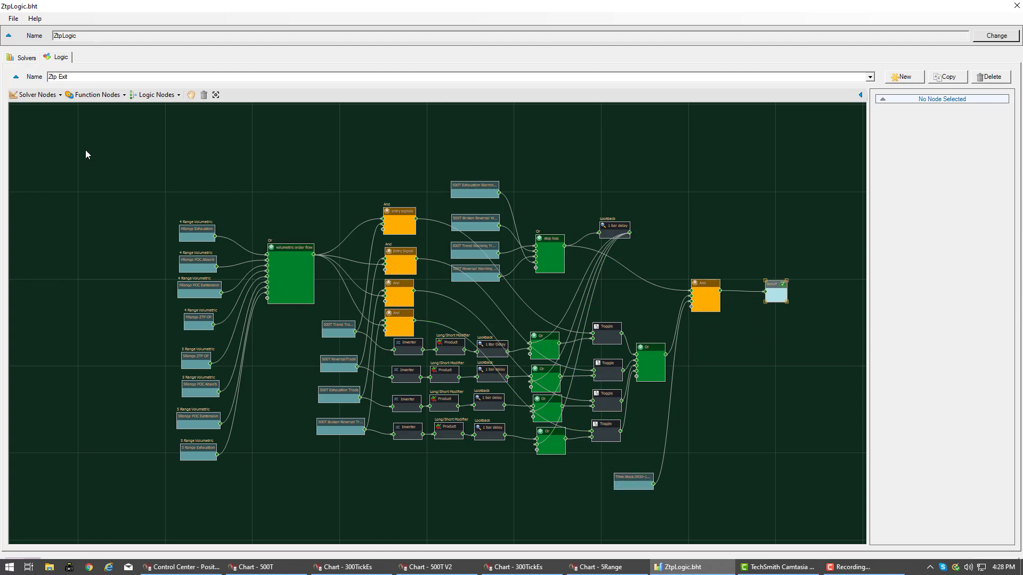
{"action": "left_click", "coordinate": [60, 97]}
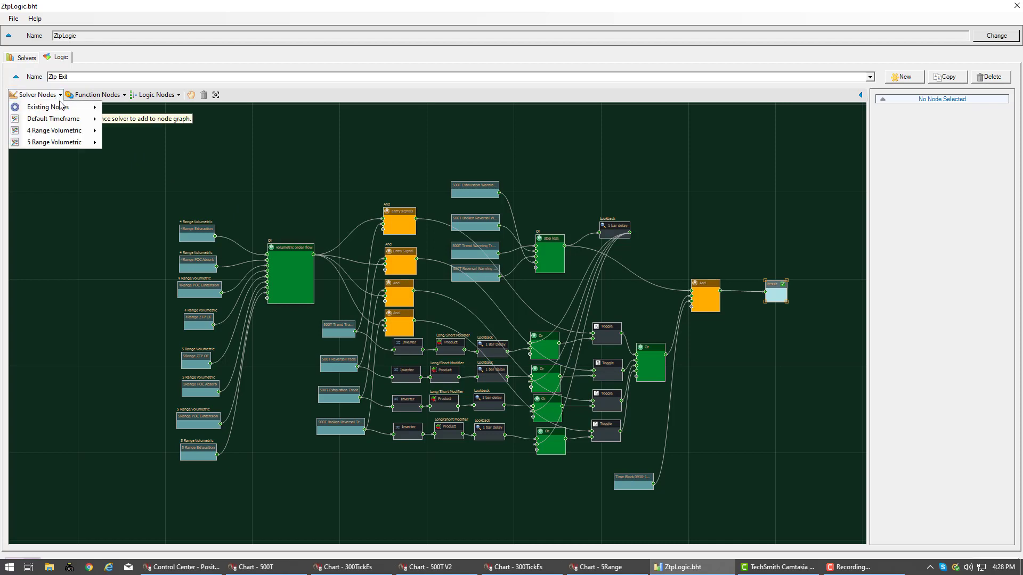
{"action": "mouse_move", "coordinate": [61, 107]}
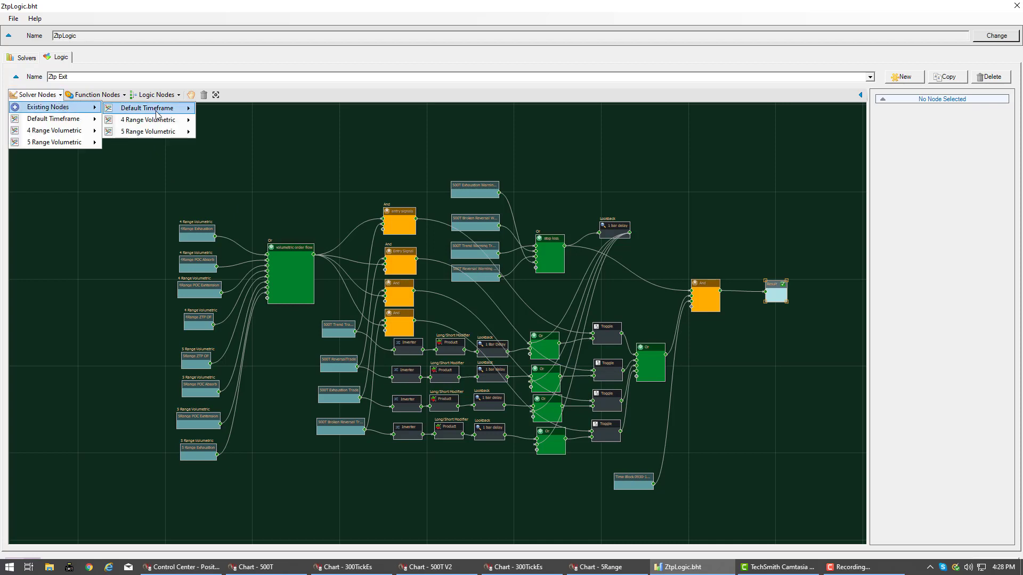
{"action": "mouse_move", "coordinate": [159, 111]}
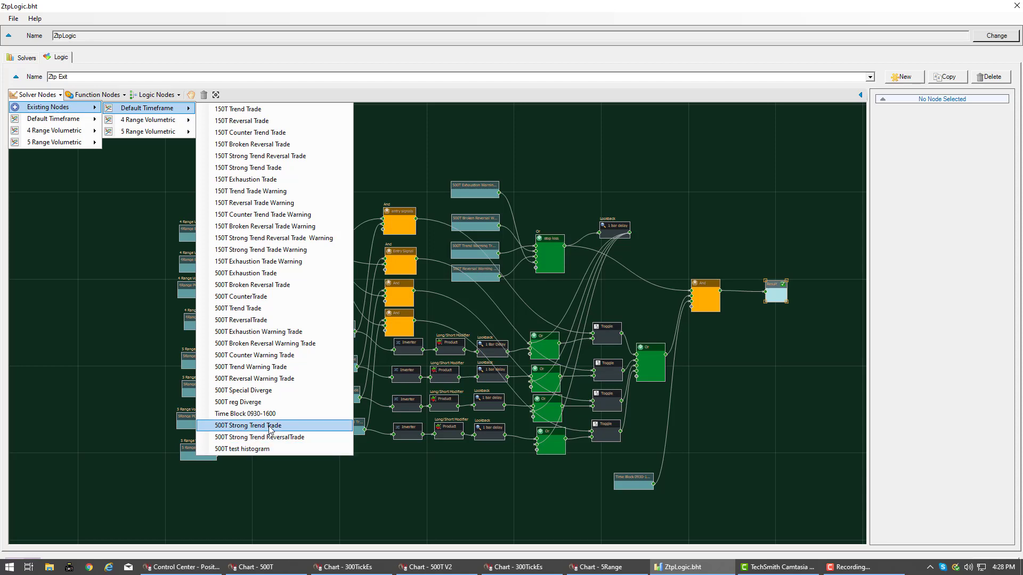
{"action": "left_click", "coordinate": [93, 256]}
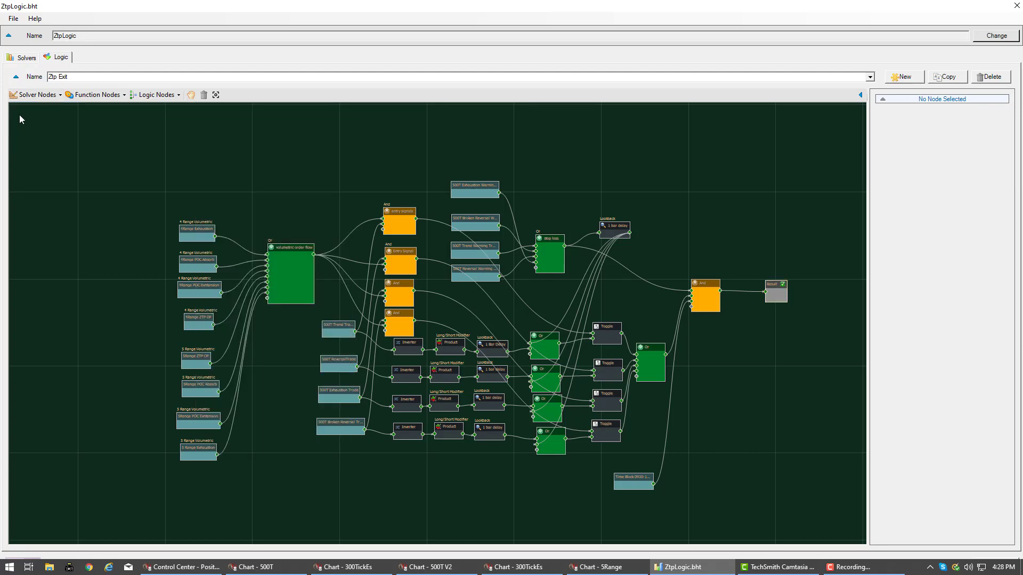
- Duplicate the 500T Strong Trend Trade solver and rename the copy to 500T Strong Trend Warning
{"action": "left_click", "coordinate": [23, 58]}
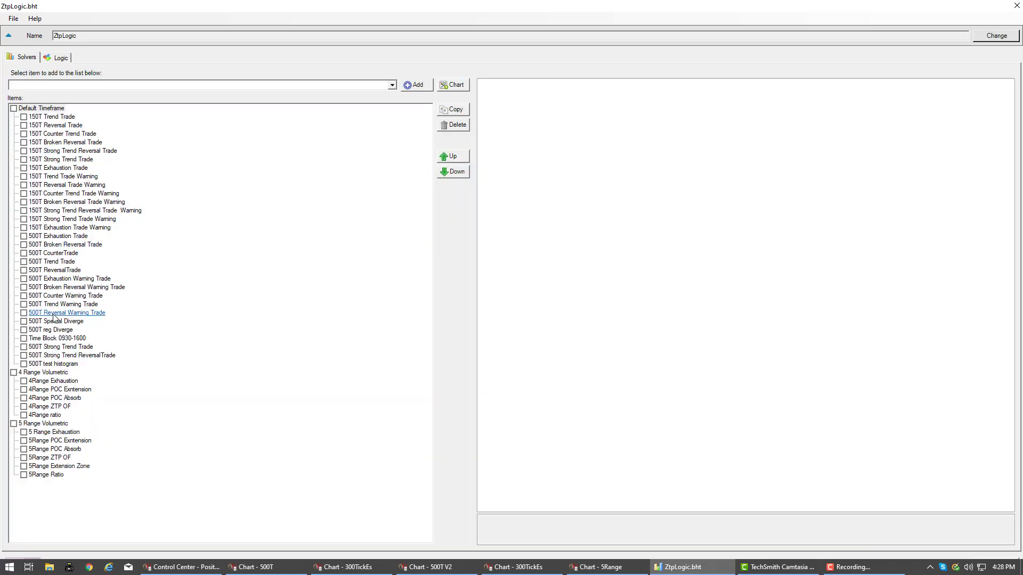
{"action": "left_click", "coordinate": [85, 350]}
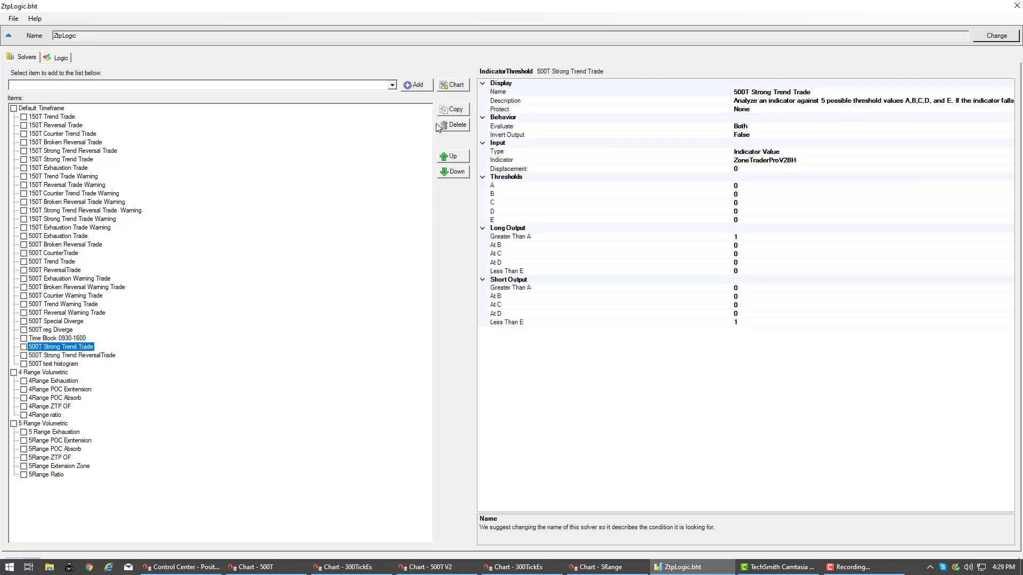
{"action": "left_click", "coordinate": [452, 110]}
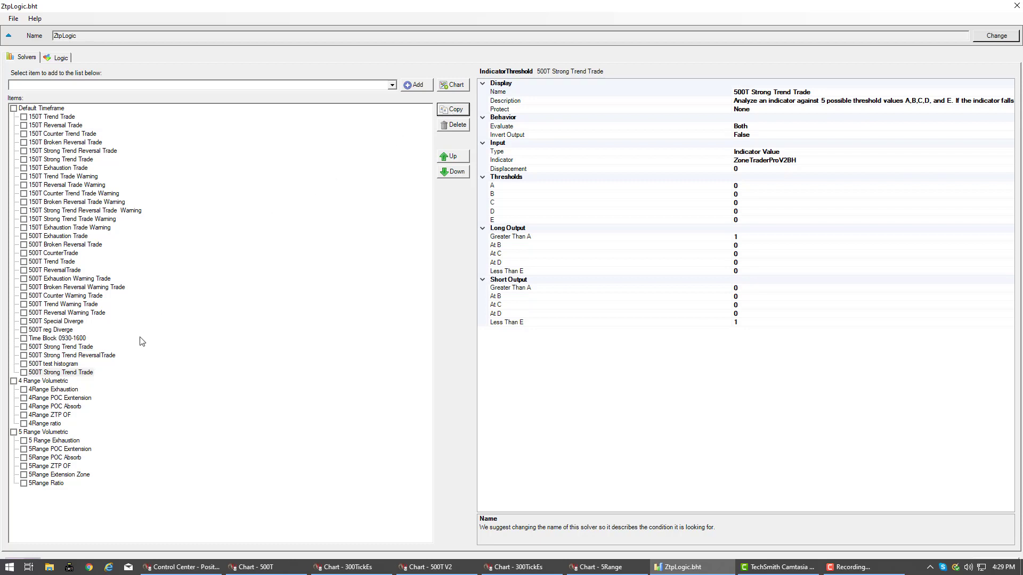
{"action": "left_click", "coordinate": [78, 374]}
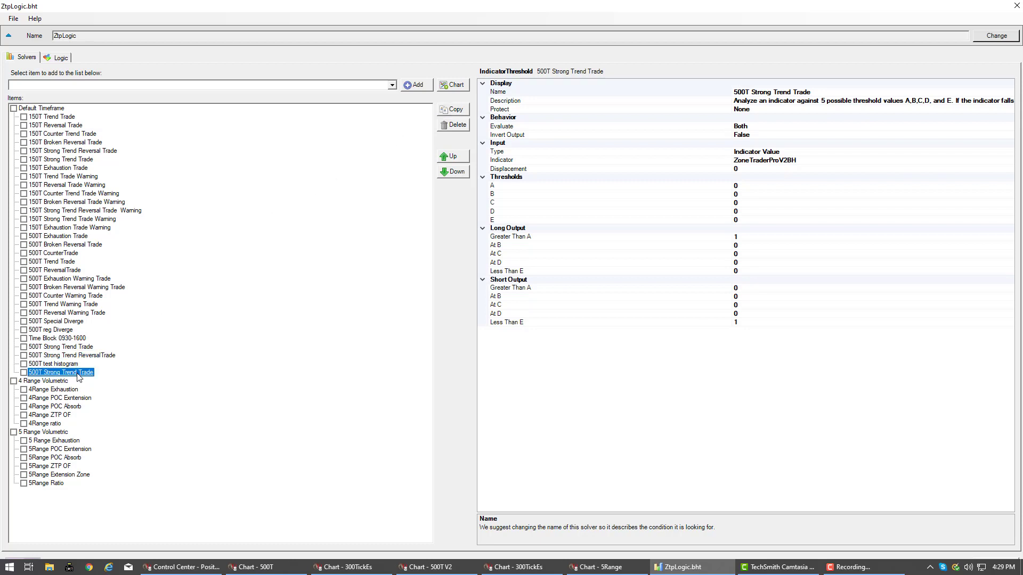
{"action": "left_click", "coordinate": [796, 92]}
{"action": "left_click_drag", "start_coordinate": [793, 92], "coordinate": [822, 92]}
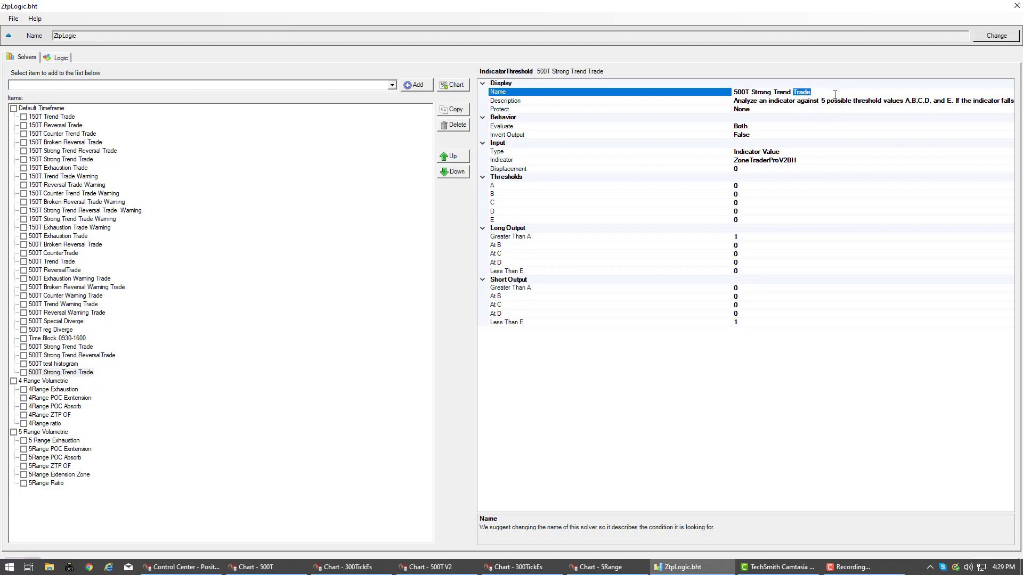
{"action": "type", "text": "Warning"}
- Compare the ZoneTraderProV2BH indicator parameters of the 500T Strong Trend Warning and 500T Strong Trend Trade solvers without changing them
{"action": "left_click", "coordinate": [1011, 161]}
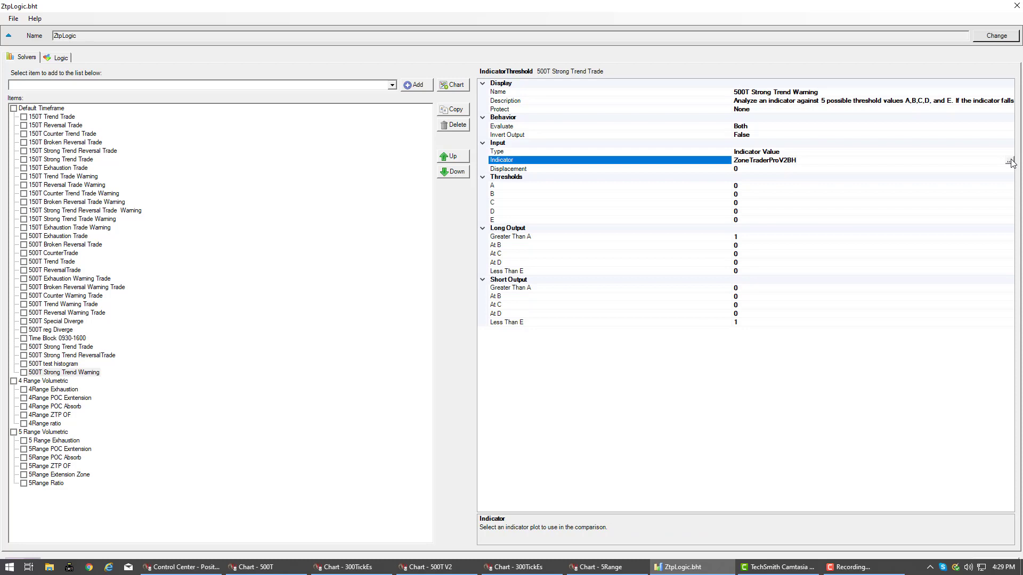
{"action": "left_click", "coordinate": [1008, 161]}
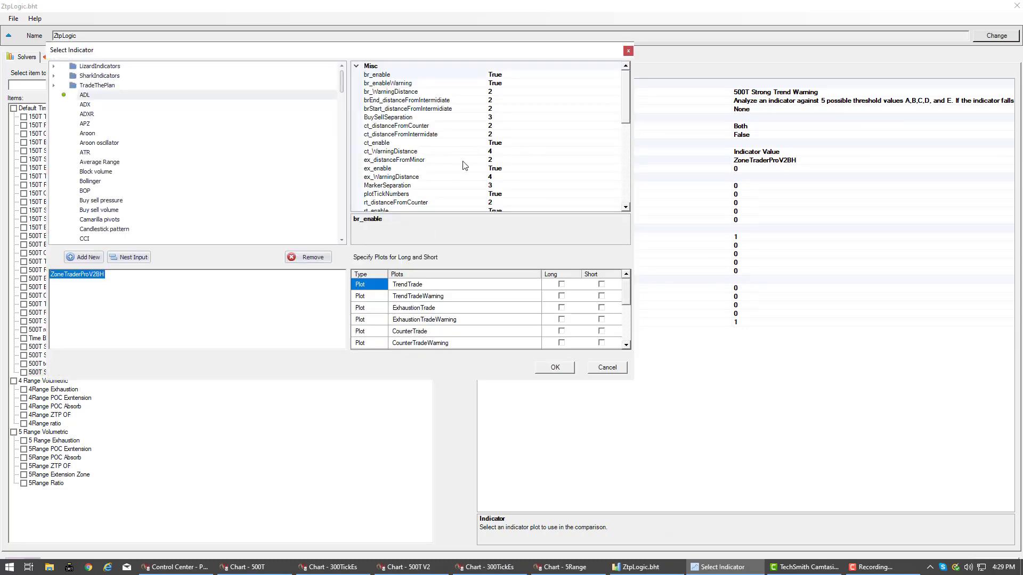
{"action": "scroll", "coordinate": [437, 167], "scroll_direction": "down", "scroll_amount": 4}
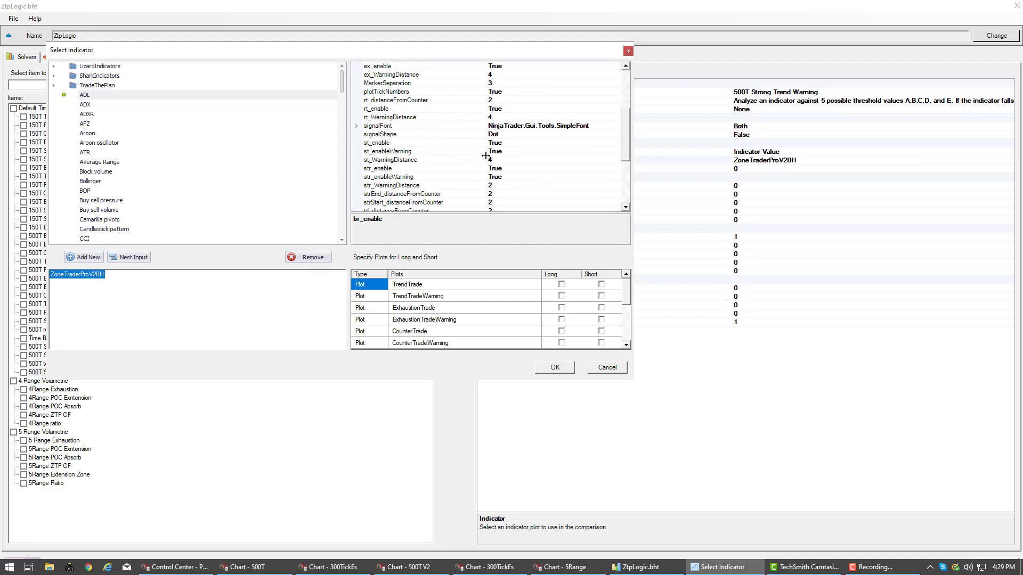
{"action": "left_click", "coordinate": [609, 366]}
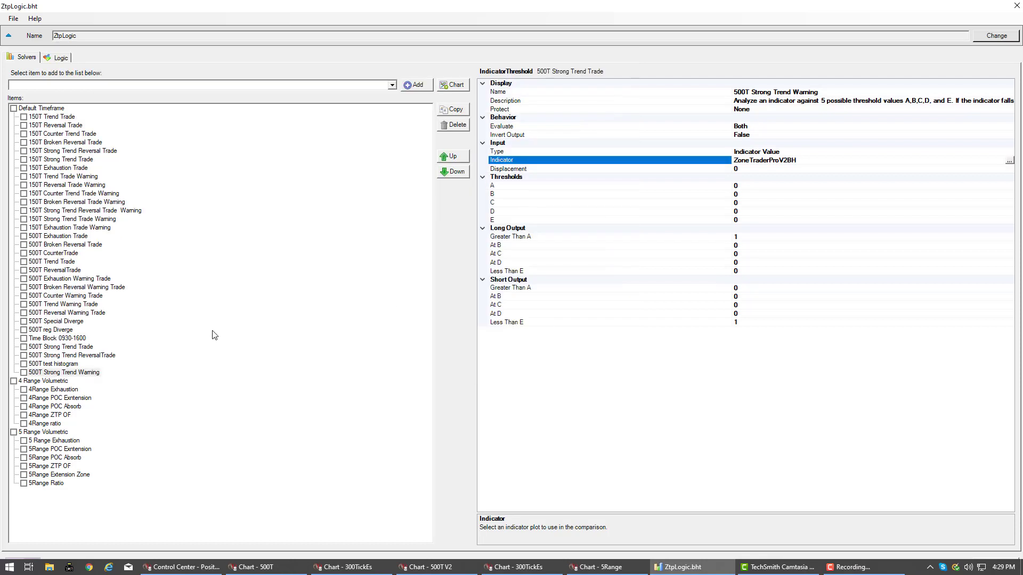
{"action": "left_click", "coordinate": [64, 347]}
{"action": "left_click", "coordinate": [1012, 160]}
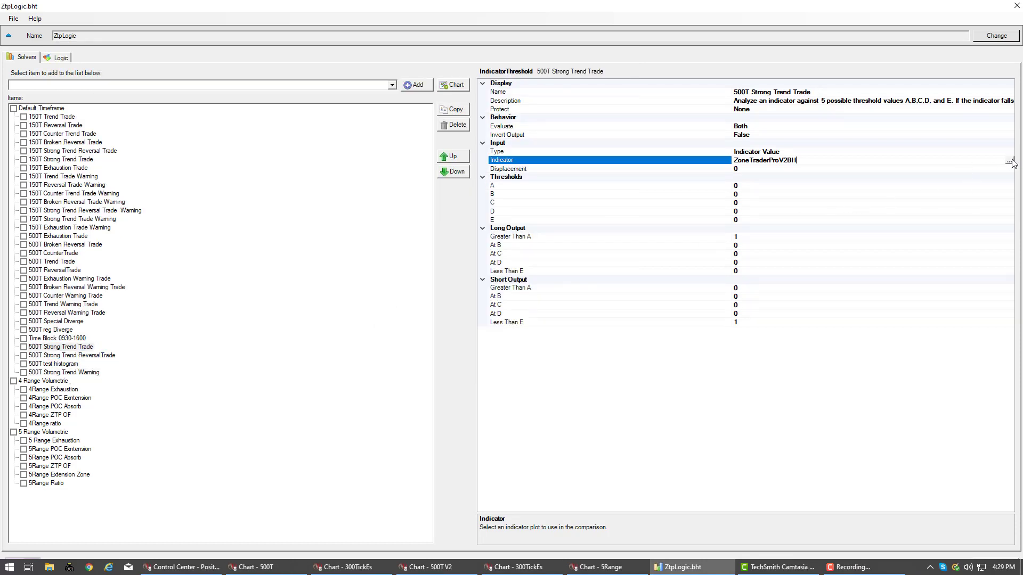
{"action": "left_click", "coordinate": [1012, 160]}
{"action": "scroll", "coordinate": [538, 185], "scroll_direction": "down", "scroll_amount": 5}
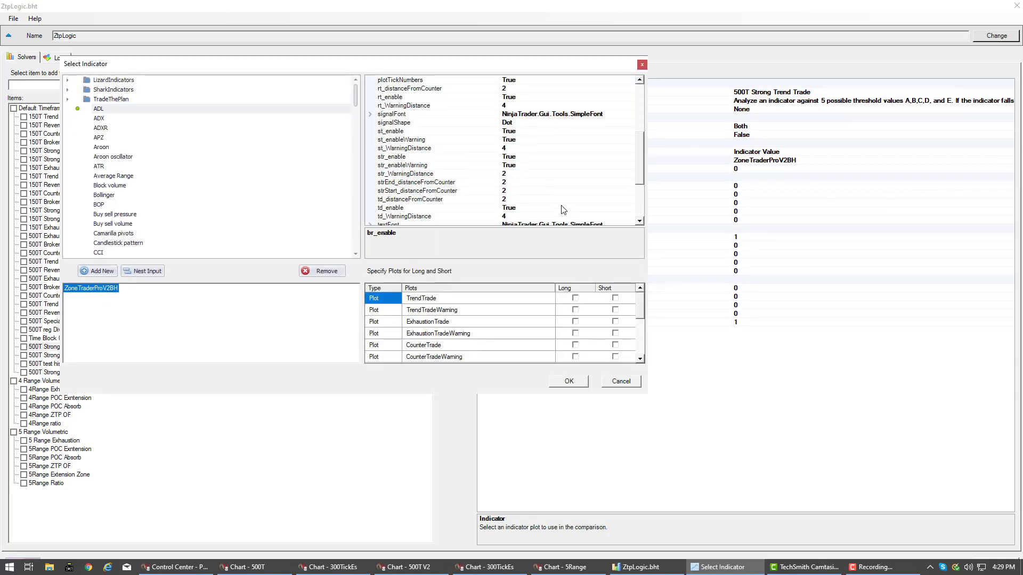
{"action": "left_click", "coordinate": [641, 65]}
- For the 500T Strong Trend Warning solver's indicator, select the StrongTrendTradeWarning plot for both Long and Short
{"action": "left_click", "coordinate": [83, 373]}
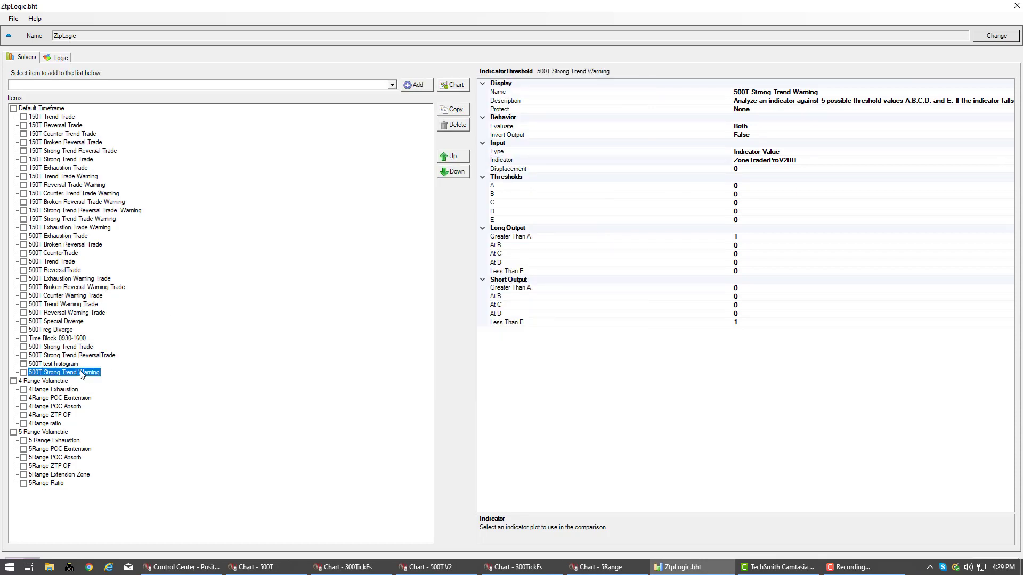
{"action": "left_click", "coordinate": [1010, 163]}
{"action": "left_click", "coordinate": [1011, 163]}
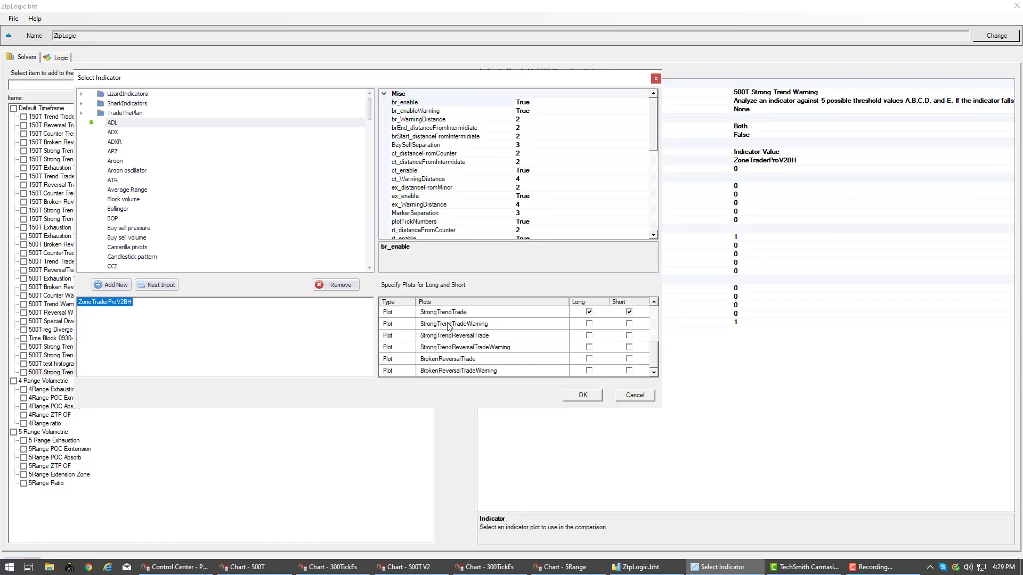
{"action": "left_click", "coordinate": [589, 323]}
{"action": "left_click", "coordinate": [629, 324]}
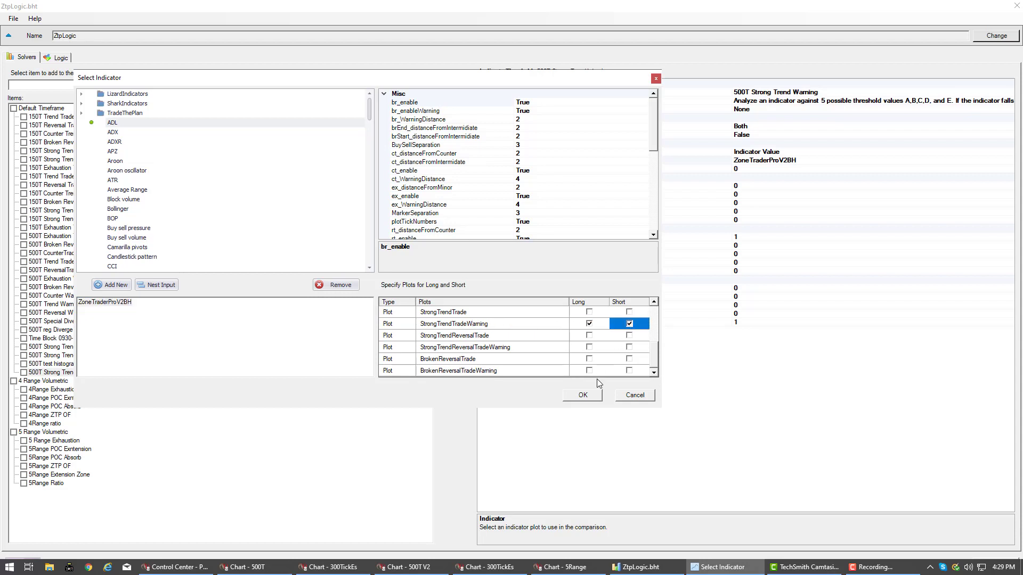
{"action": "left_click", "coordinate": [589, 395]}
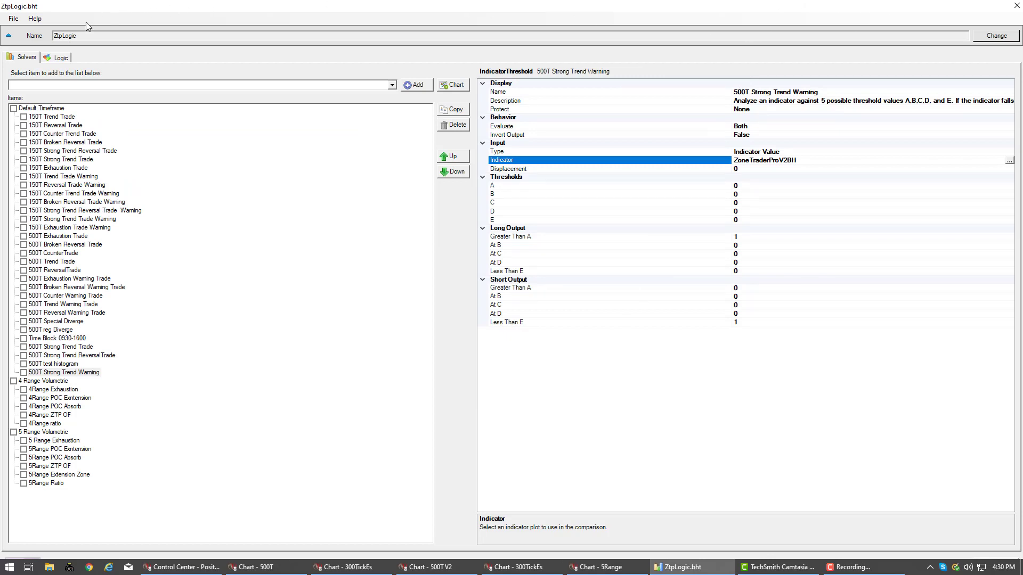
- In the Ztp Exit logic, add the existing 500T Strong Trend Warning solver above the other warning nodes and connect it to their shared Or node
{"action": "left_click", "coordinate": [60, 59]}
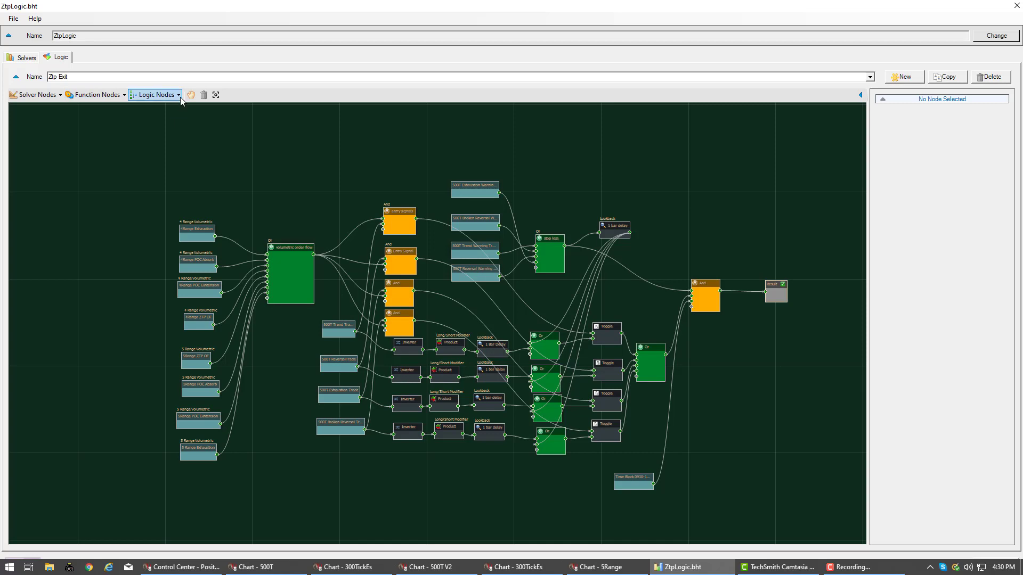
{"action": "left_click", "coordinate": [59, 96]}
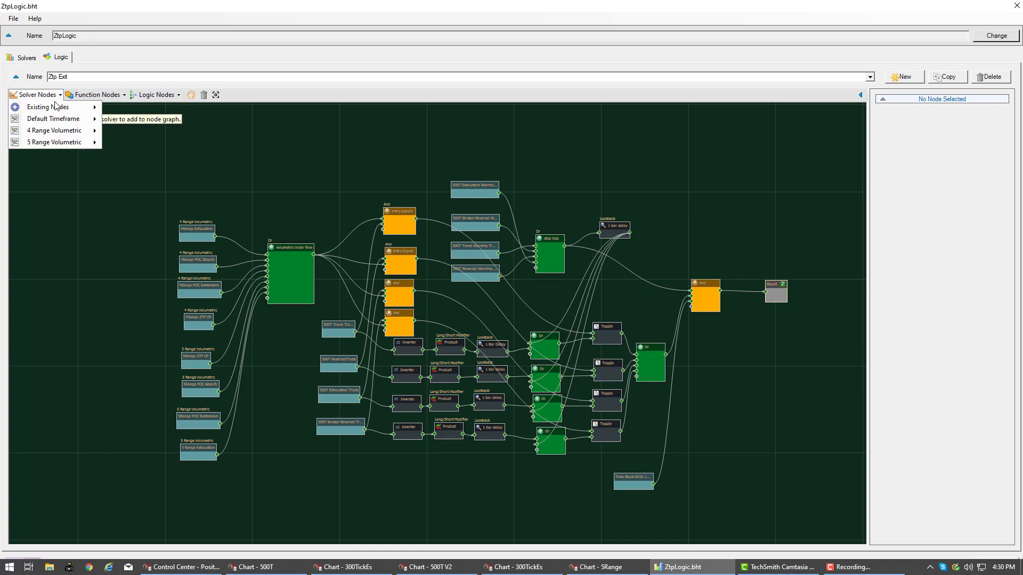
{"action": "mouse_move", "coordinate": [53, 108]}
{"action": "mouse_move", "coordinate": [137, 113]}
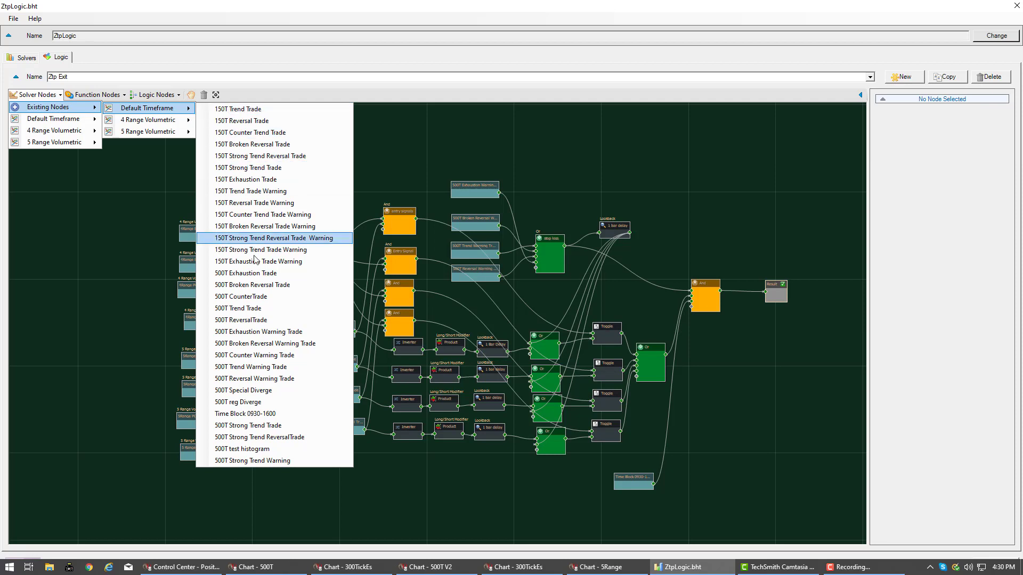
{"action": "left_click", "coordinate": [243, 461]}
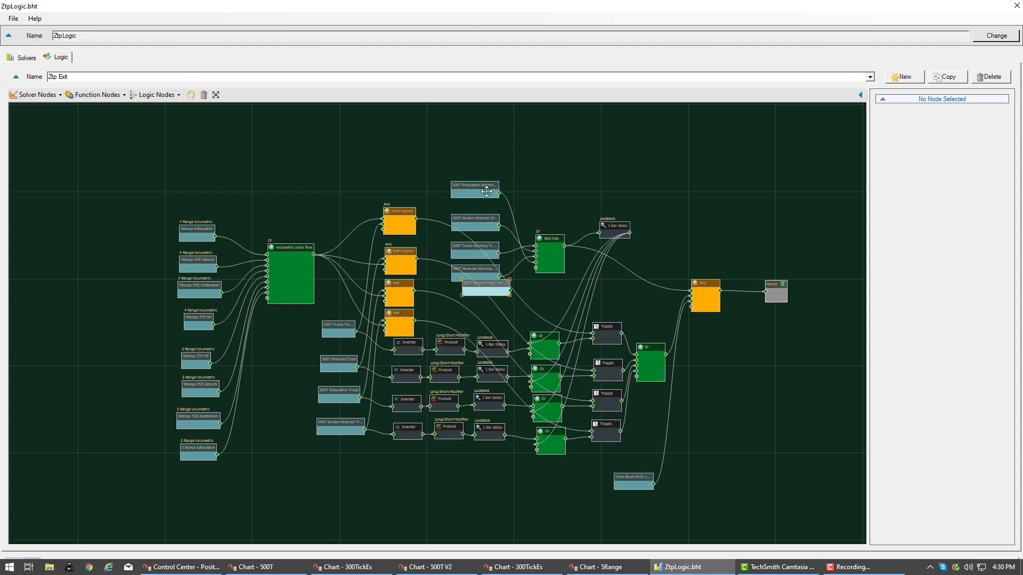
{"action": "left_click", "coordinate": [468, 155]}
{"action": "left_click_drag", "start_coordinate": [468, 155], "coordinate": [476, 154]}
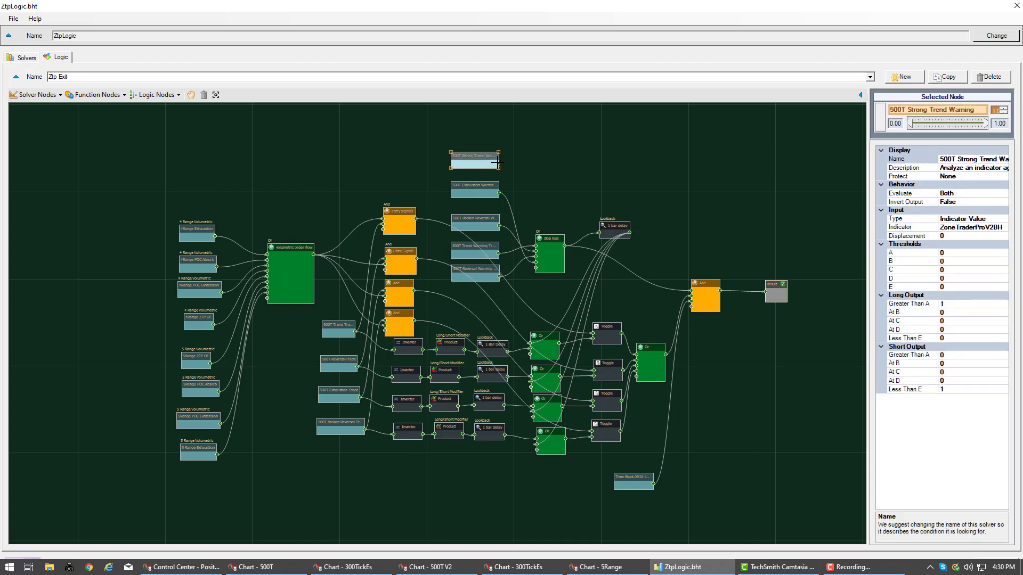
{"action": "left_click_drag", "start_coordinate": [498, 163], "coordinate": [536, 258]}
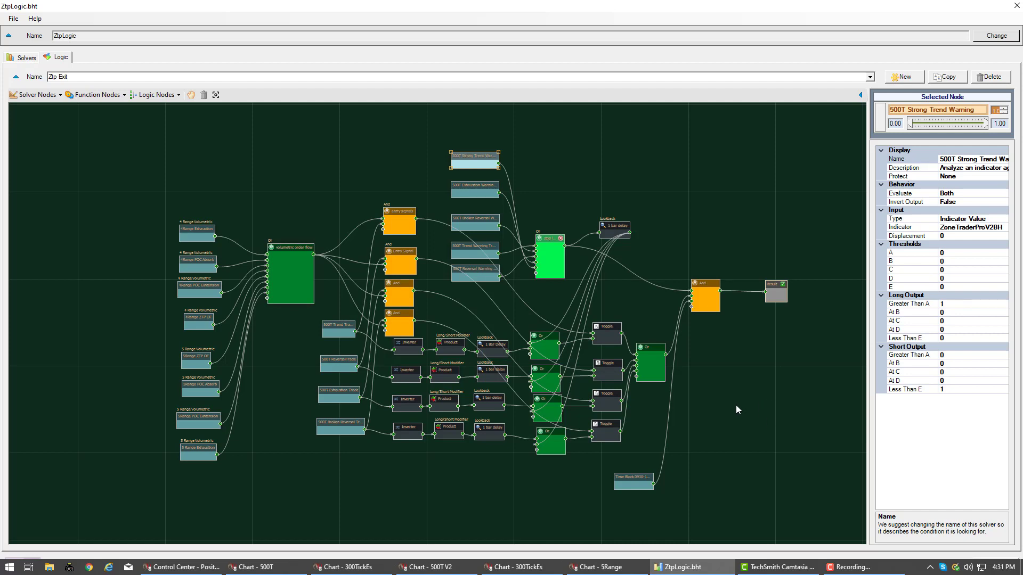
- Add the existing 500T Strong Trend Trade solver node below the 500T Broken Reversal Trade node in the exit diagram
{"action": "left_click", "coordinate": [45, 100]}
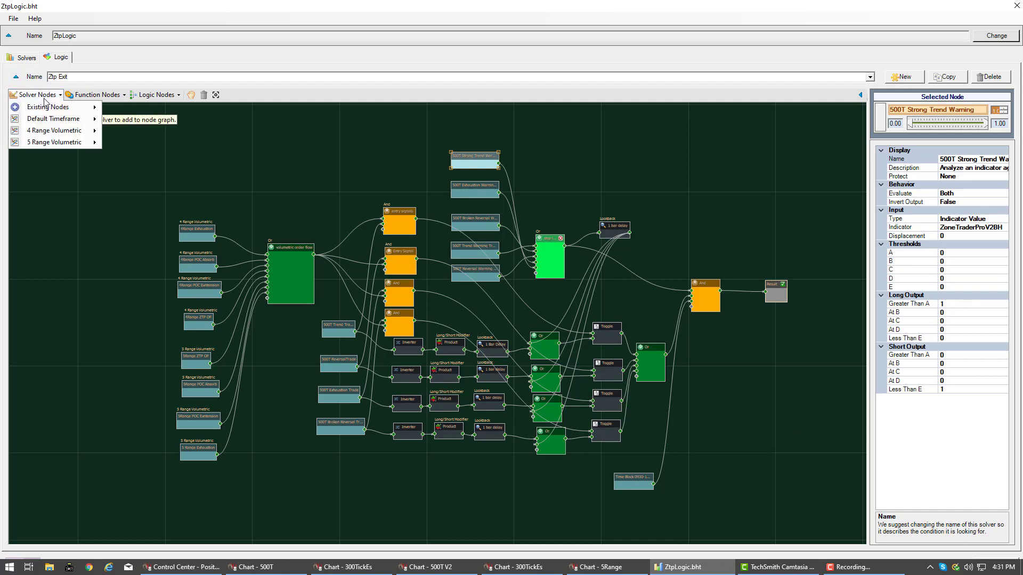
{"action": "mouse_move", "coordinate": [64, 110]}
{"action": "mouse_move", "coordinate": [163, 113]}
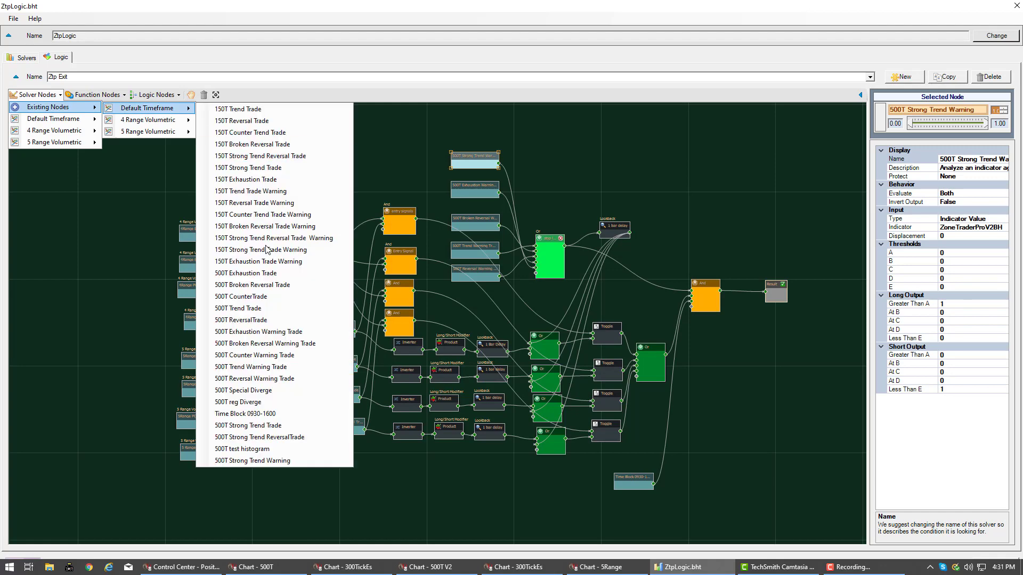
{"action": "left_click", "coordinate": [248, 425]}
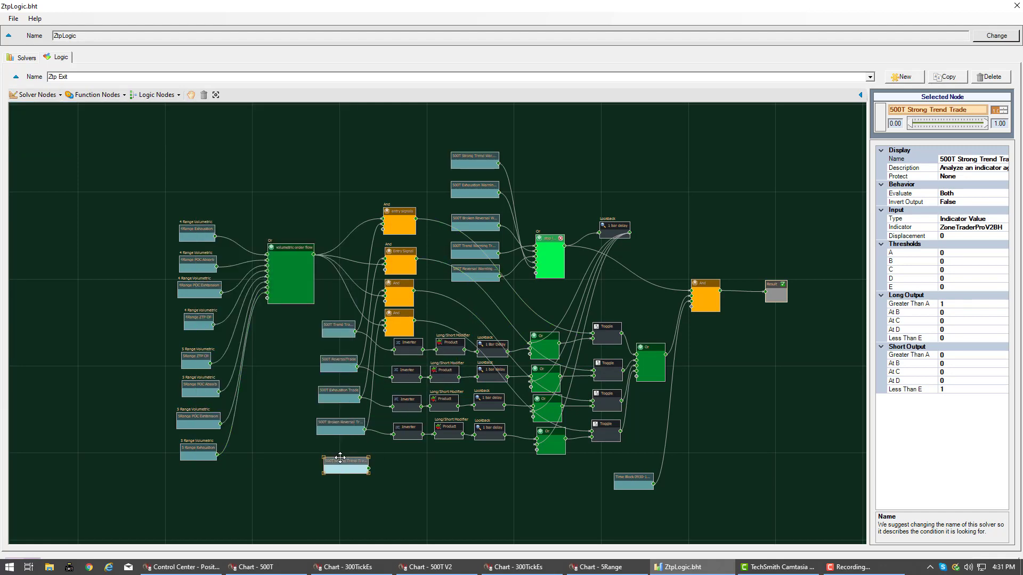
{"action": "left_click", "coordinate": [331, 469]}
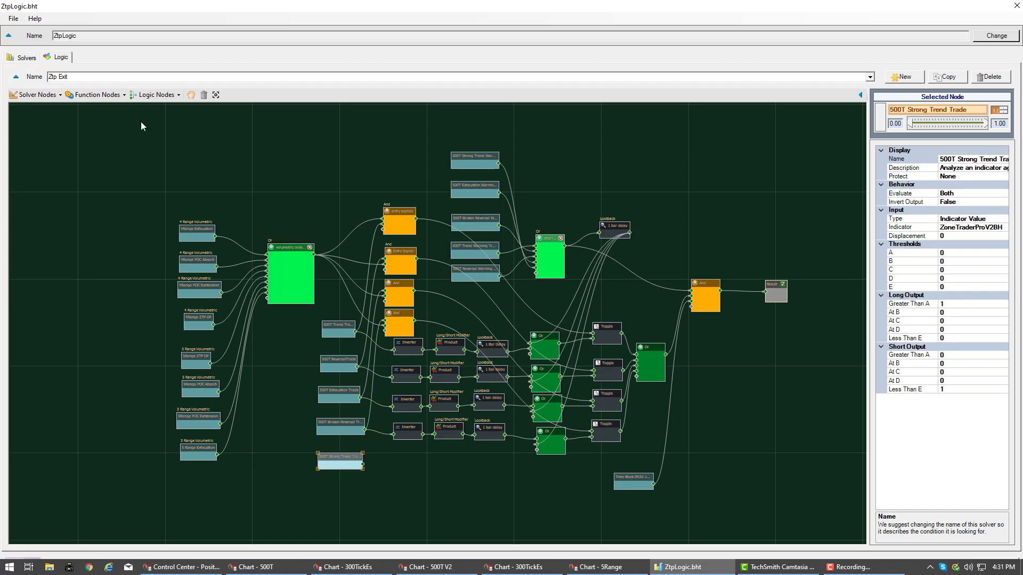
- Add an Inverter and a Long/Short Modifier node in a row beside the 500T Strong Trend Trade node
{"action": "left_click", "coordinate": [124, 96]}
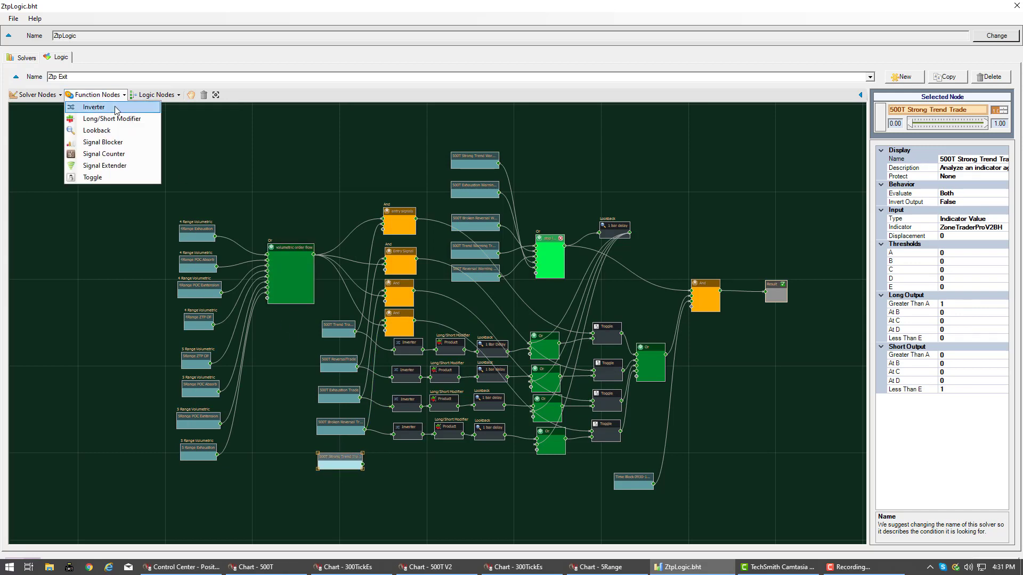
{"action": "left_click", "coordinate": [117, 108]}
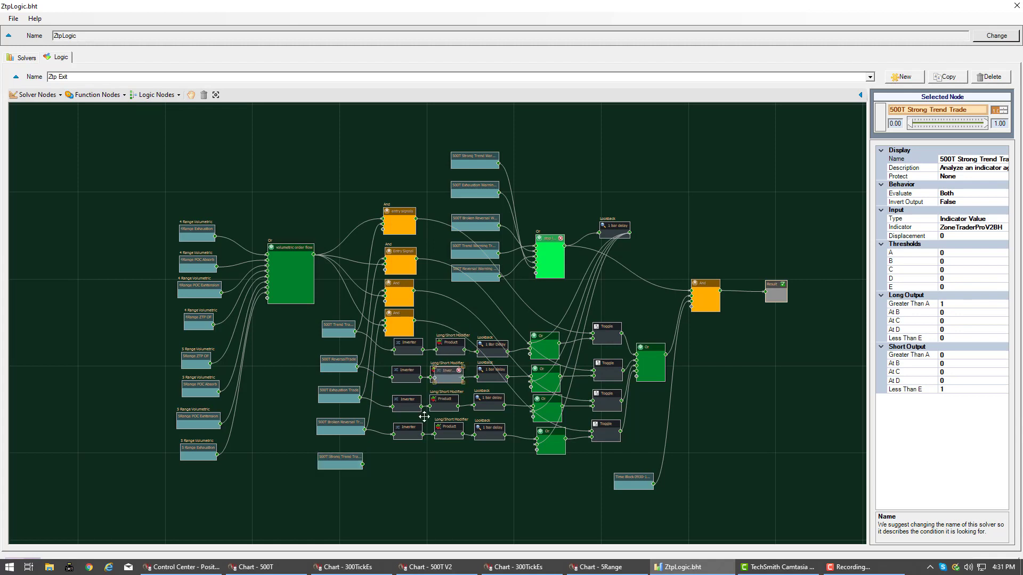
{"action": "left_click", "coordinate": [398, 456]}
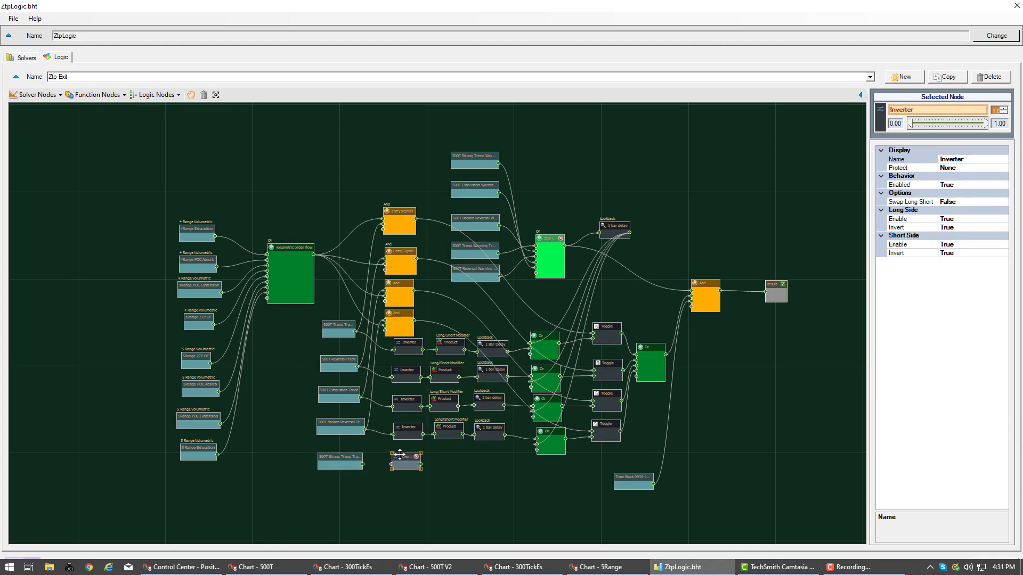
{"action": "left_click", "coordinate": [114, 97]}
{"action": "left_click", "coordinate": [111, 118]}
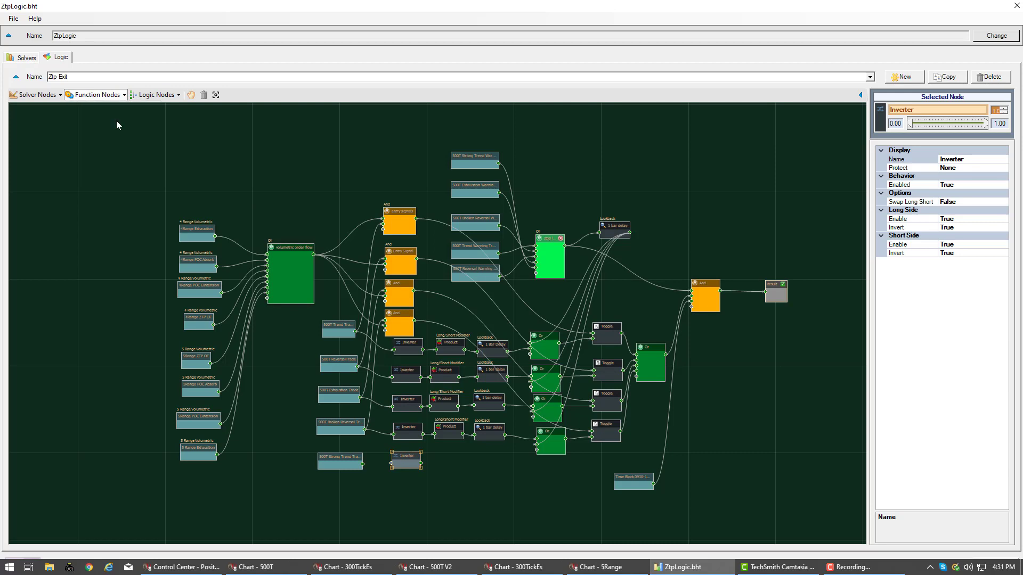
{"action": "left_click", "coordinate": [453, 455]}
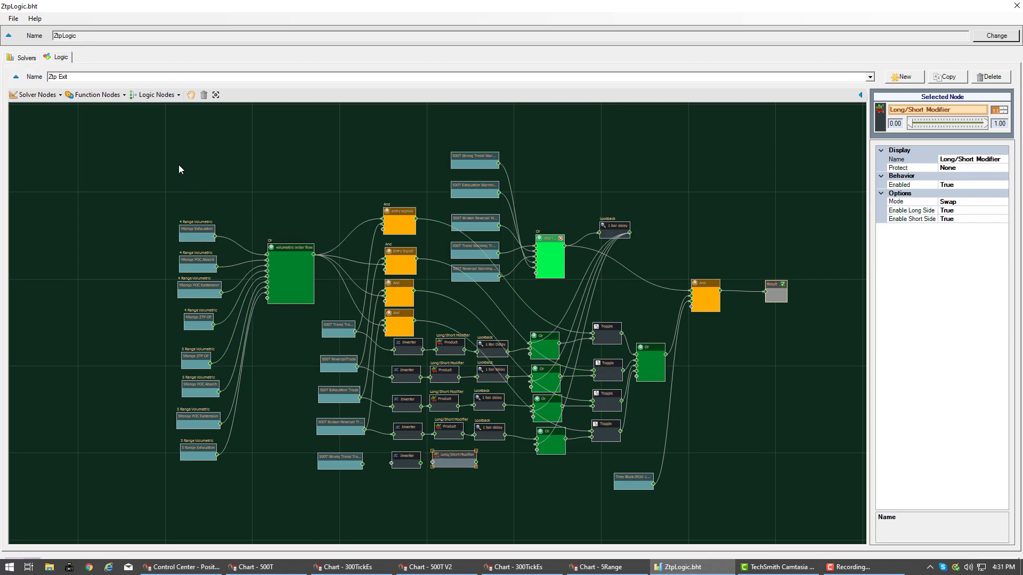
- Add a Lookback node and an Or node in the row beside the new Long/Short Modifier
{"action": "left_click", "coordinate": [122, 97]}
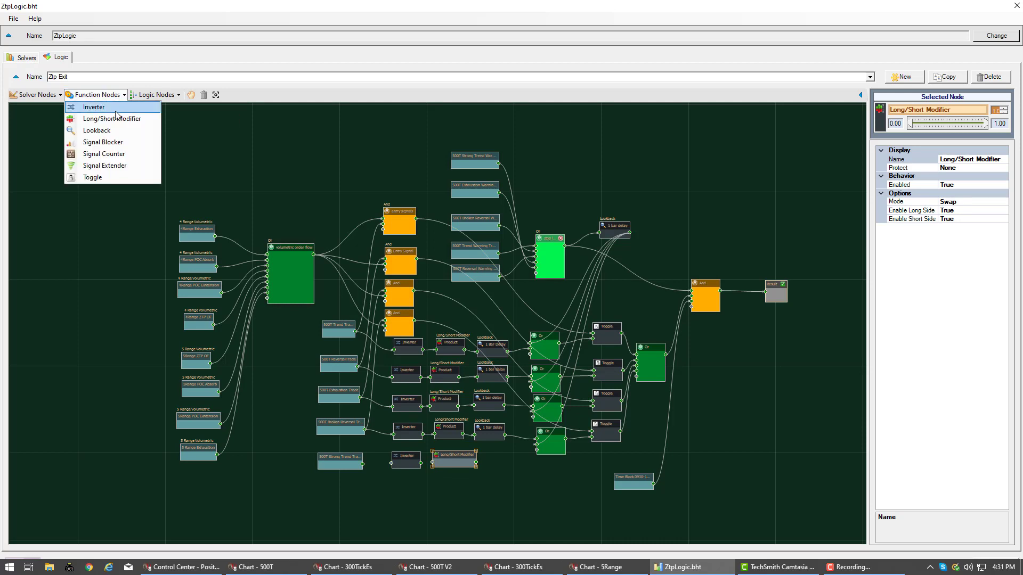
{"action": "left_click", "coordinate": [108, 132]}
{"action": "left_click_drag", "start_coordinate": [452, 328], "coordinate": [499, 454]}
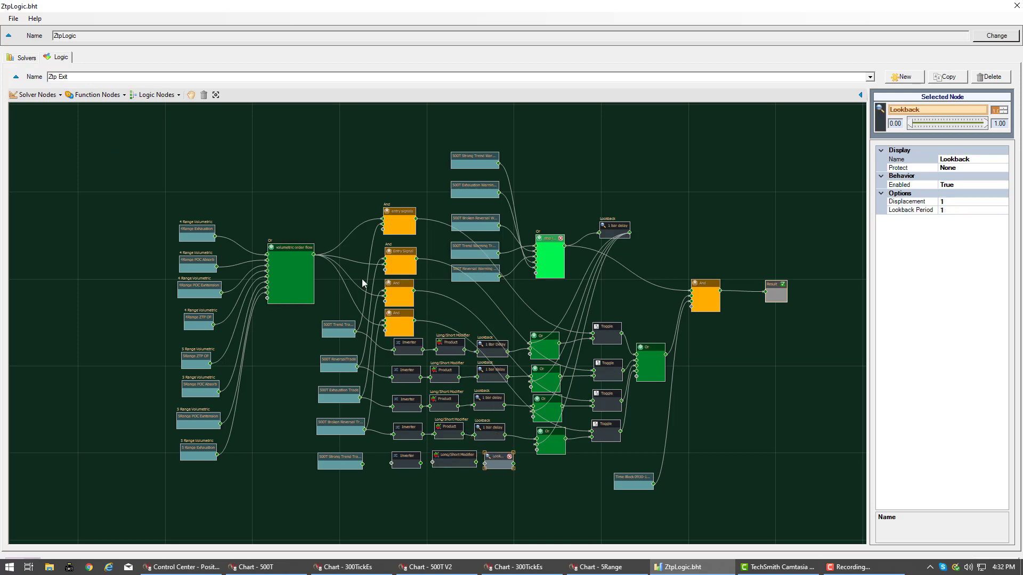
{"action": "left_click", "coordinate": [177, 96]}
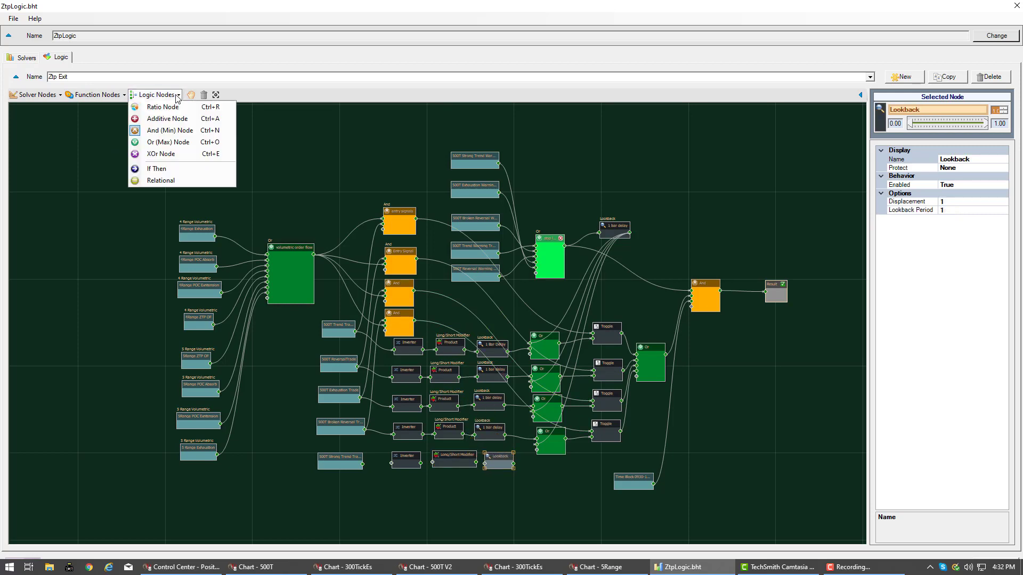
{"action": "left_click", "coordinate": [167, 142]}
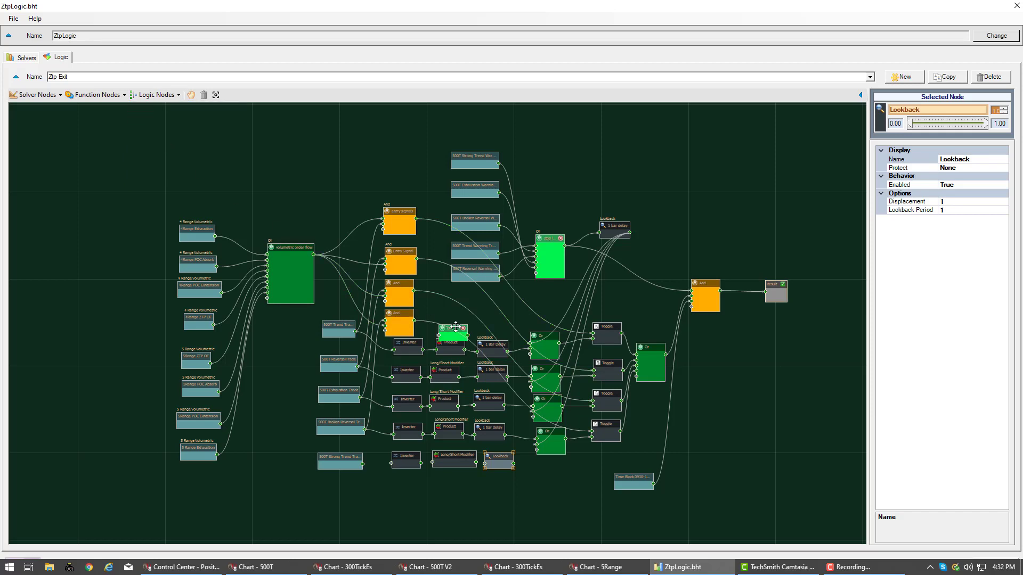
{"action": "left_click_drag", "start_coordinate": [456, 327], "coordinate": [551, 468]}
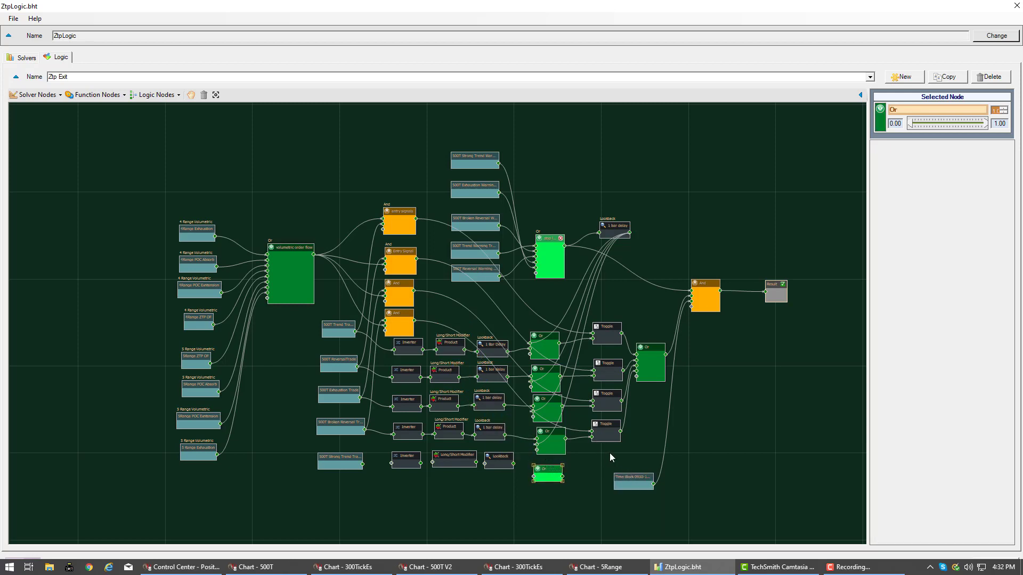
- Add a Toggle node beside the new Or node and move the Time Block node out of its way
{"action": "left_click", "coordinate": [123, 96]}
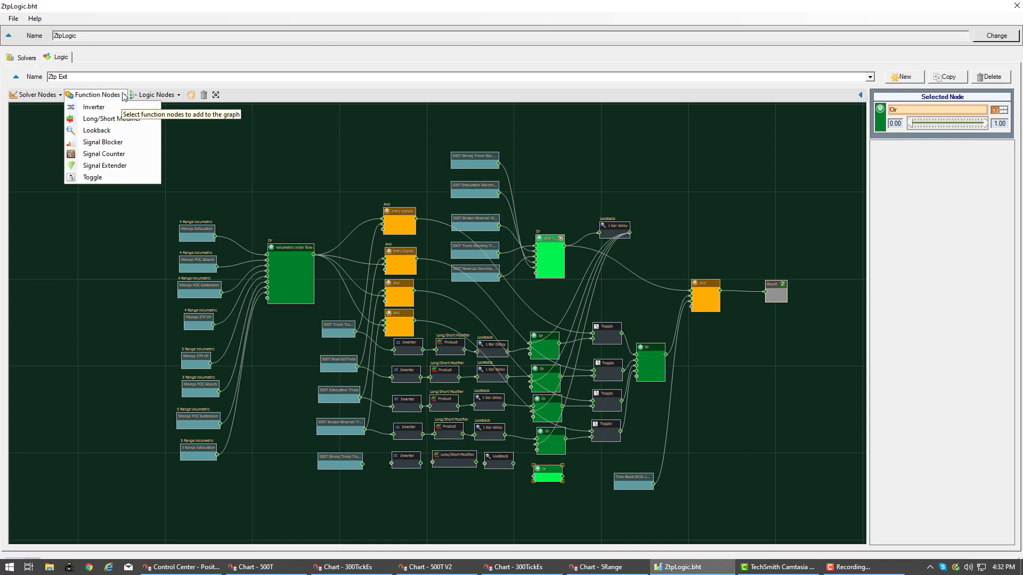
{"action": "left_click", "coordinate": [104, 179]}
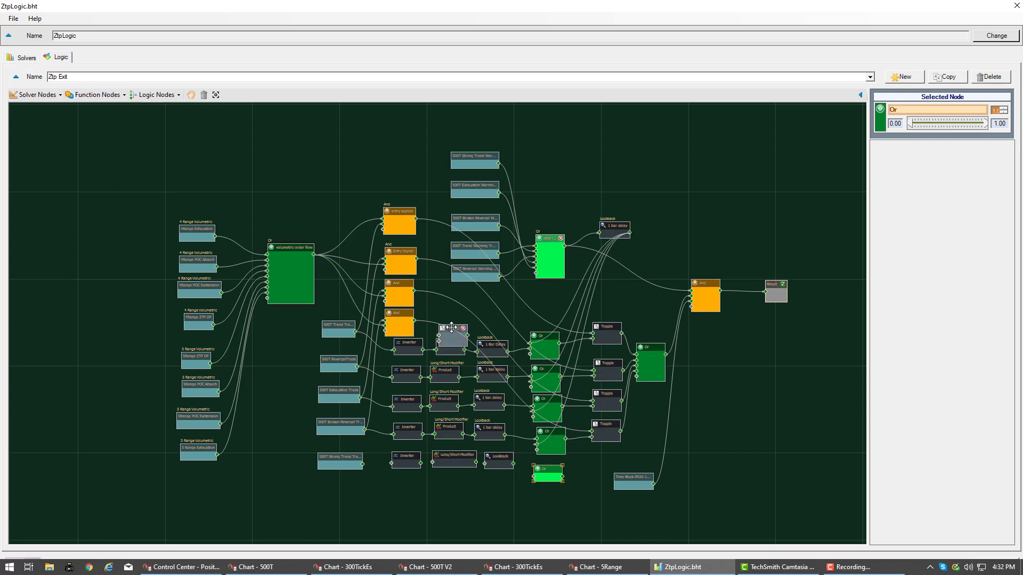
{"action": "left_click_drag", "start_coordinate": [451, 333], "coordinate": [691, 467]}
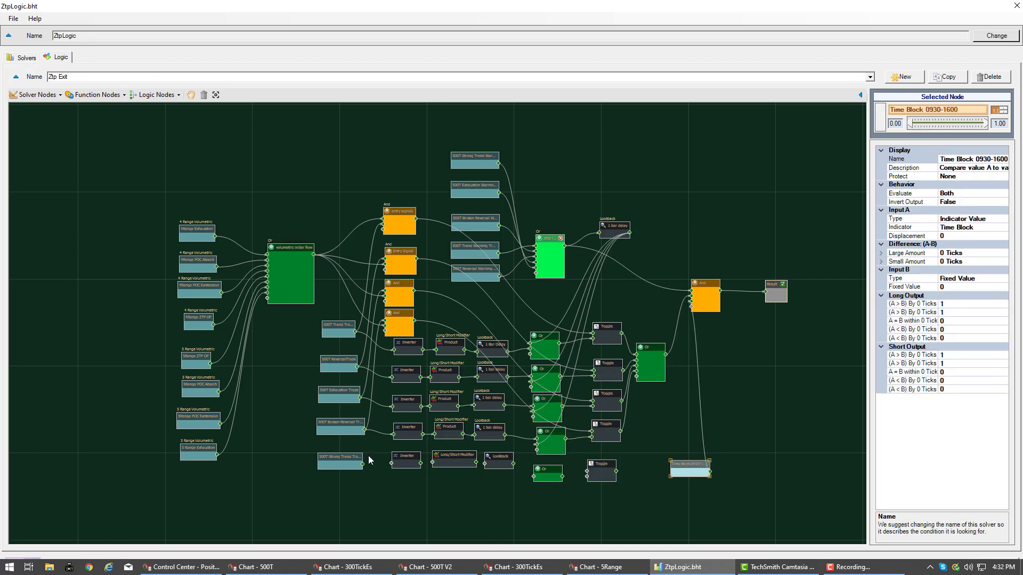
- Connect the new row in sequence from 500T Strong Trend Trade through Inverter, Long/Short Modifier, Lookback and Or to the Toggle
{"action": "mouse_move", "coordinate": [364, 462]}
{"action": "left_click_drag", "start_coordinate": [362, 463], "coordinate": [392, 463]}
{"action": "left_click_drag", "start_coordinate": [420, 463], "coordinate": [432, 462]}
{"action": "left_click_drag", "start_coordinate": [476, 462], "coordinate": [484, 463]}
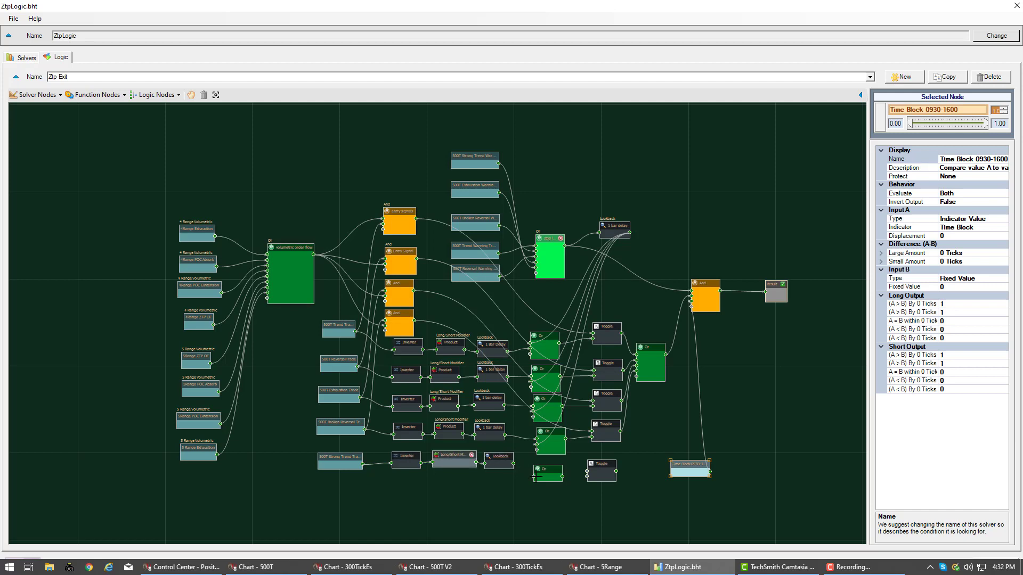
{"action": "left_click_drag", "start_coordinate": [514, 462], "coordinate": [587, 472]}
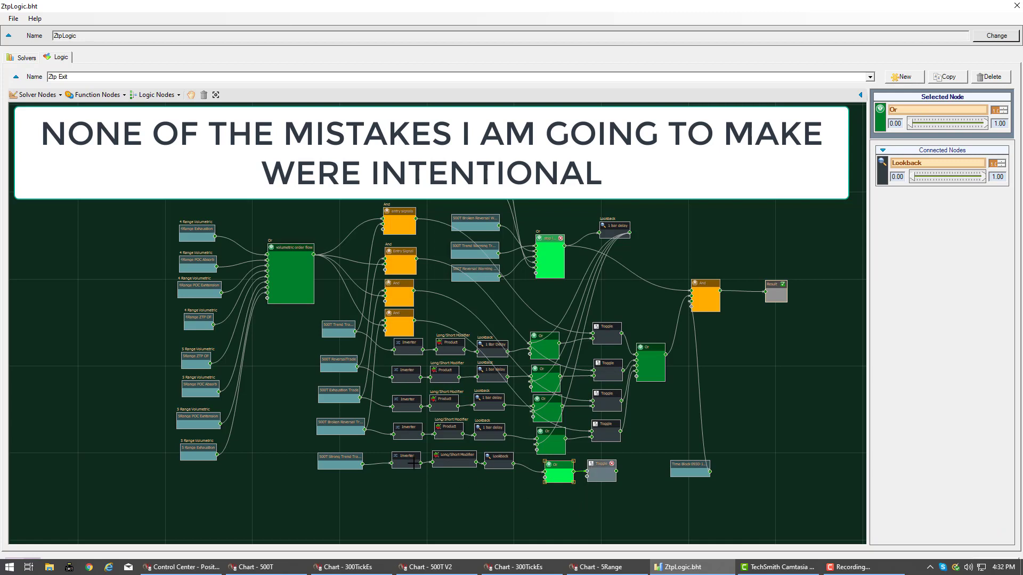
- Compare the new Inverter's settings with the one above and rename the new Long/Short Modifier node Product
{"action": "left_click", "coordinate": [406, 426]}
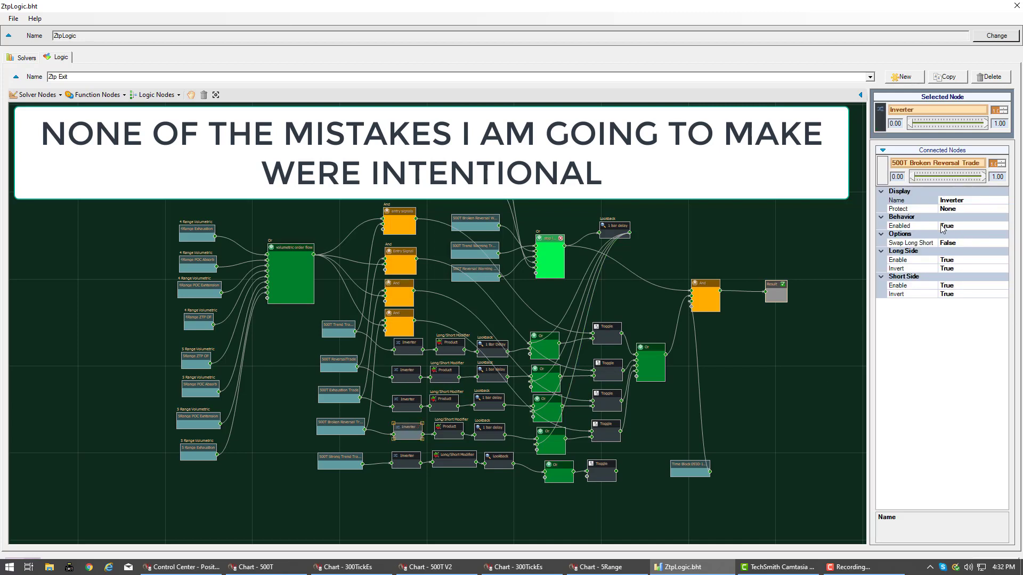
{"action": "left_click", "coordinate": [406, 457]}
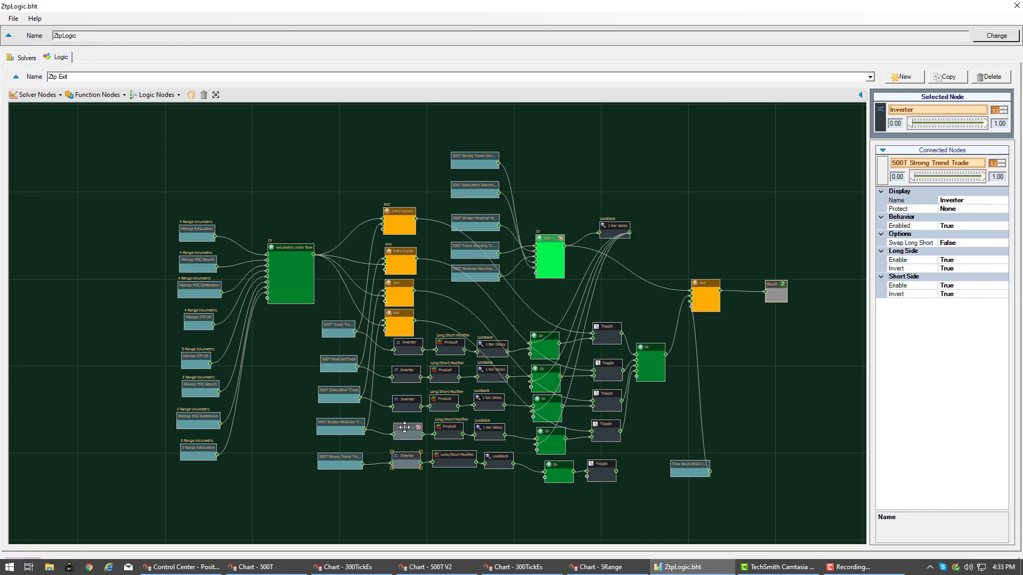
{"action": "left_click", "coordinate": [451, 456]}
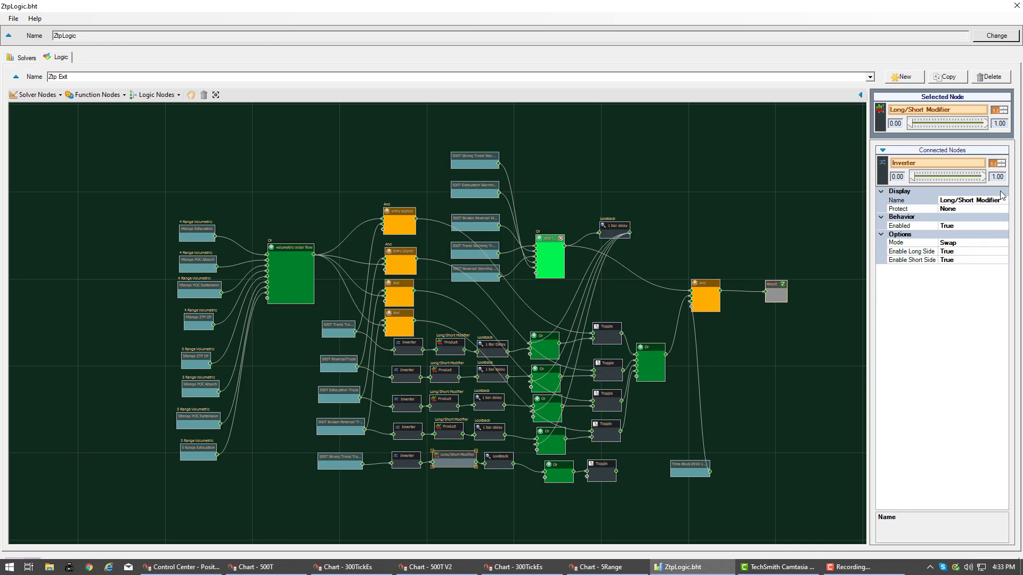
{"action": "left_click", "coordinate": [910, 201]}
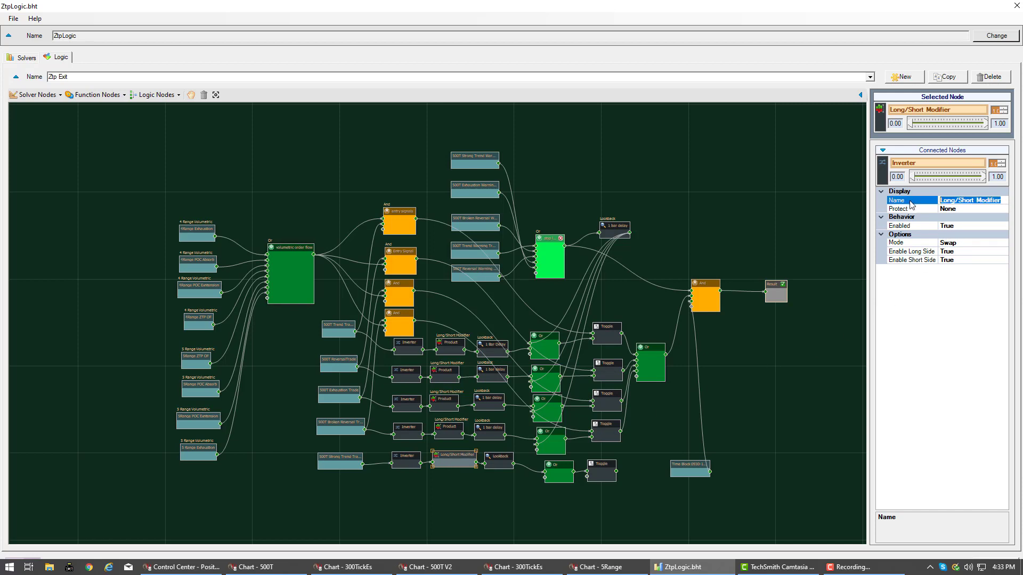
{"action": "type", "text": "Product"}
- Set the new modifier node's Mode to Product, matching the Product node in the row above
{"action": "left_click", "coordinate": [448, 429]}
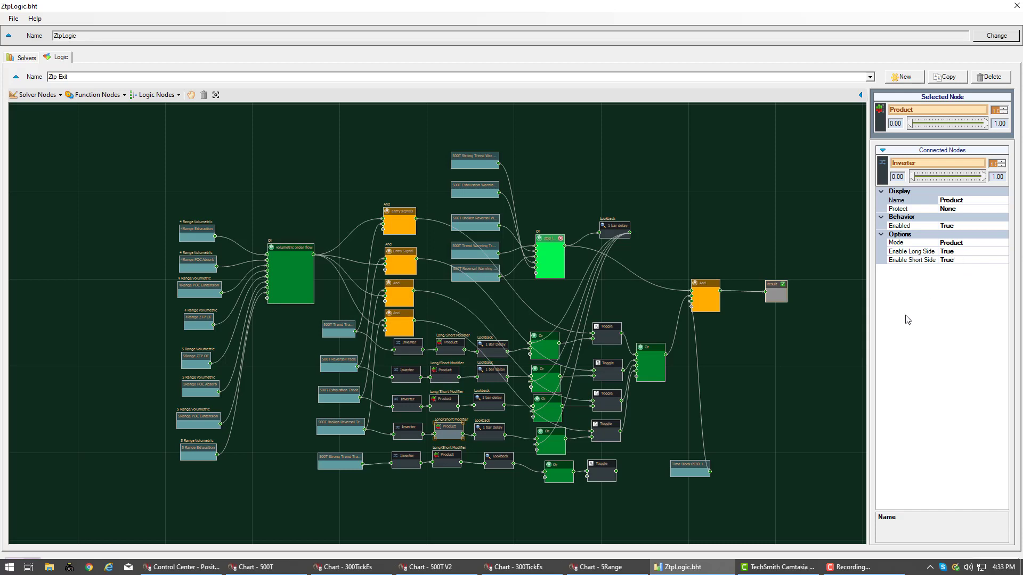
{"action": "left_click", "coordinate": [445, 453]}
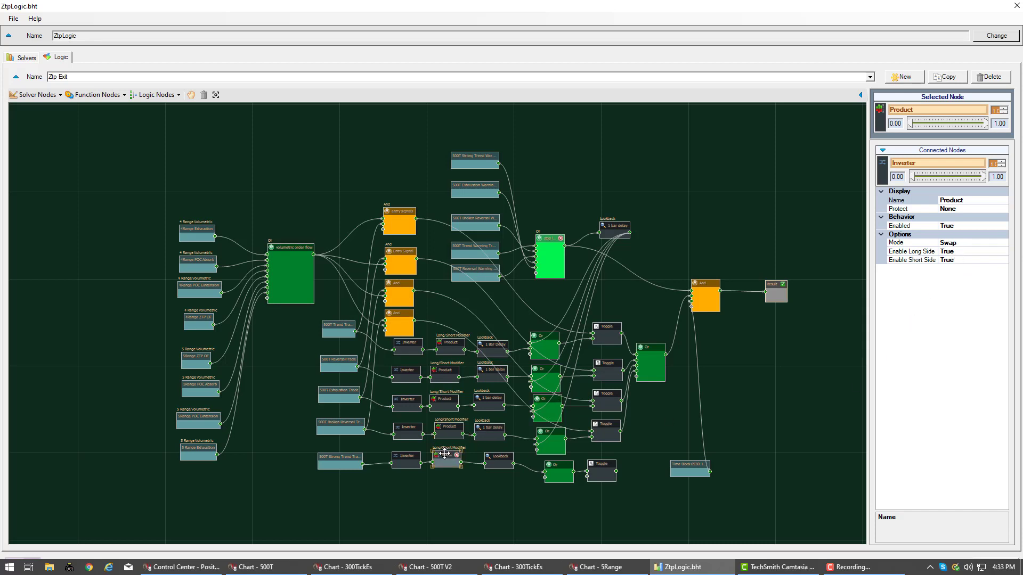
{"action": "left_click", "coordinate": [447, 427]}
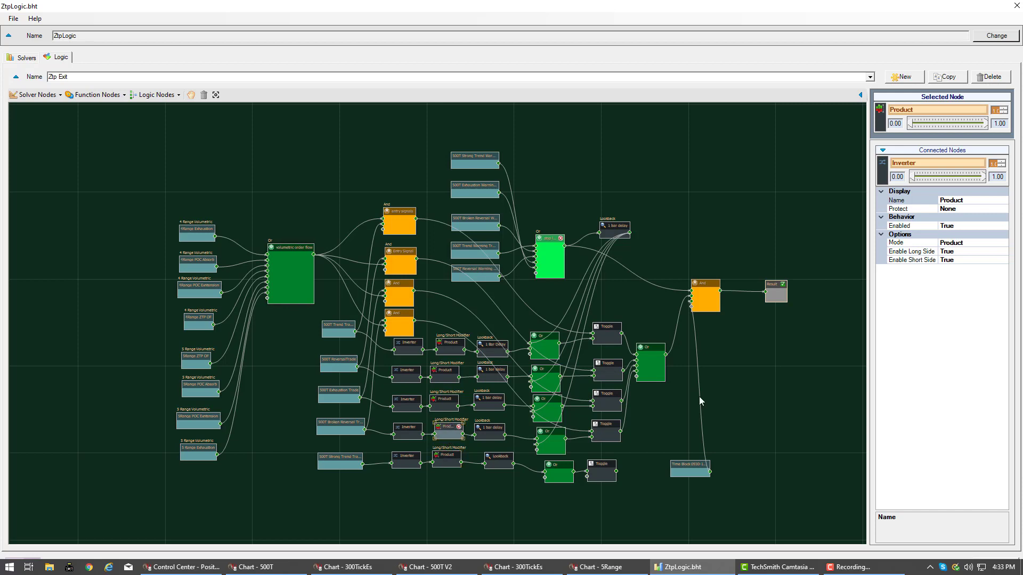
{"action": "left_click", "coordinate": [446, 455]}
{"action": "left_click", "coordinate": [1001, 243]}
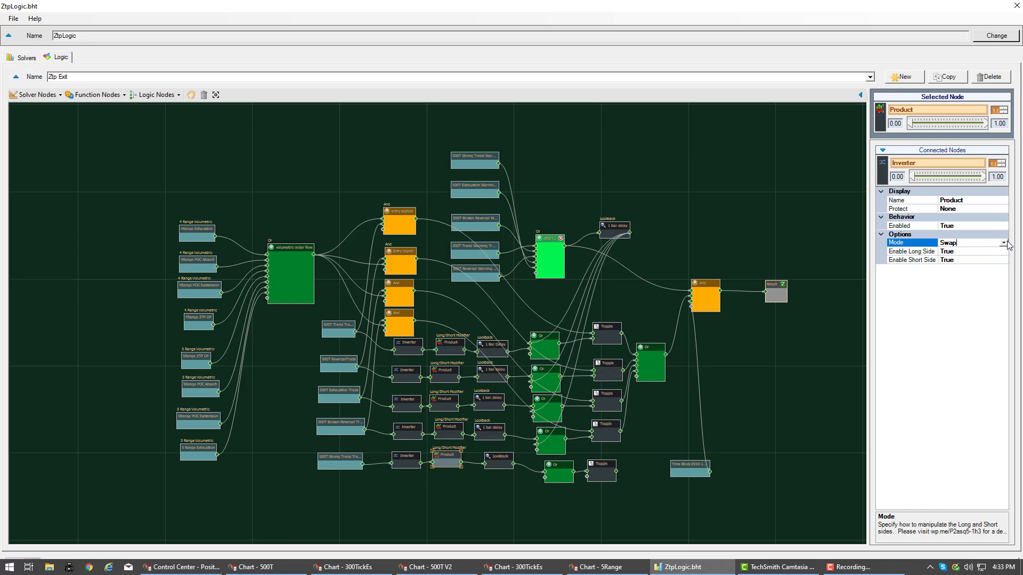
{"action": "left_click", "coordinate": [1003, 243]}
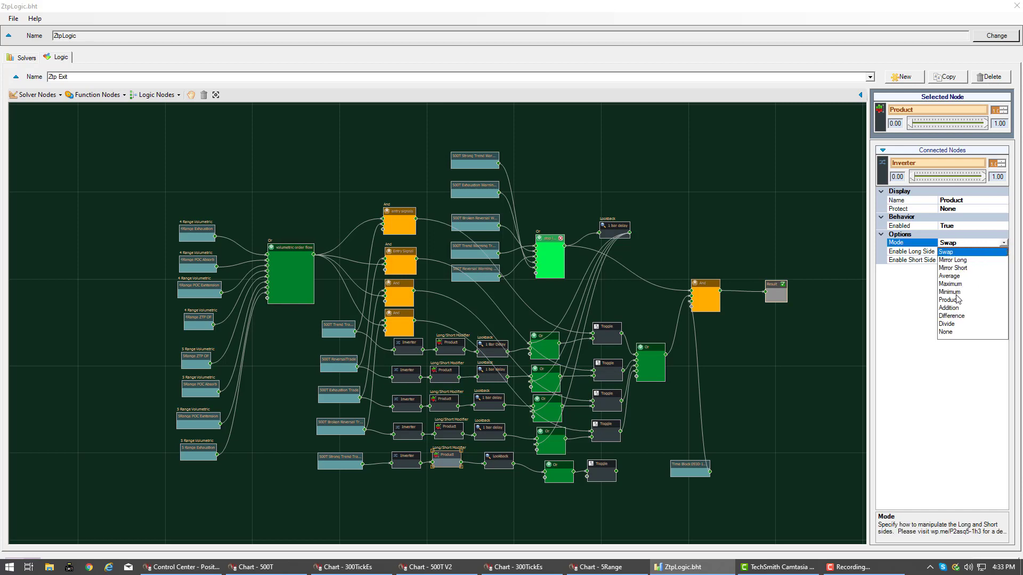
{"action": "left_click", "coordinate": [949, 301]}
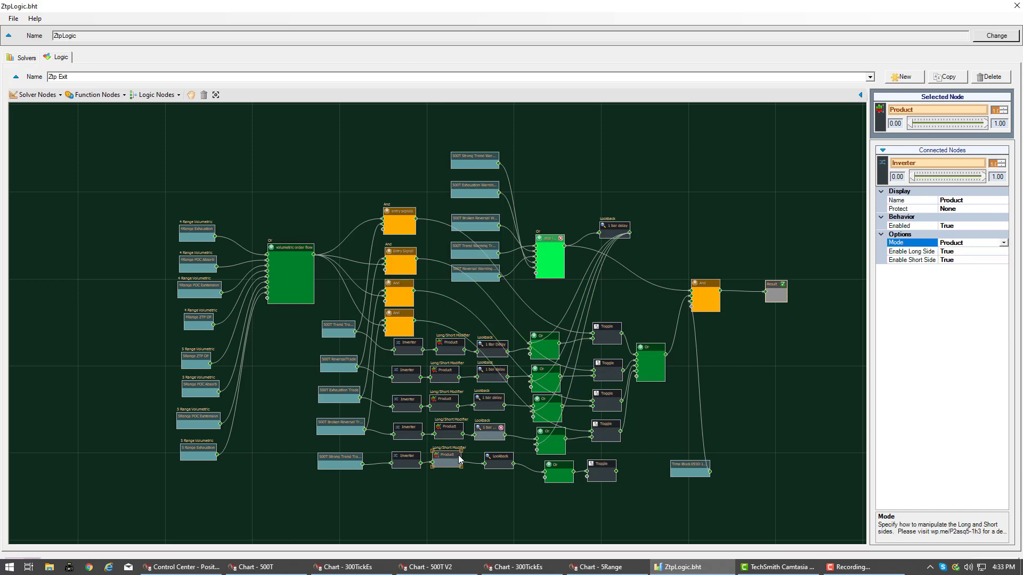
- Compare the new Lookback node with the 1 bar delay node above and rename it 1 bar lookback
{"action": "left_click", "coordinate": [486, 431]}
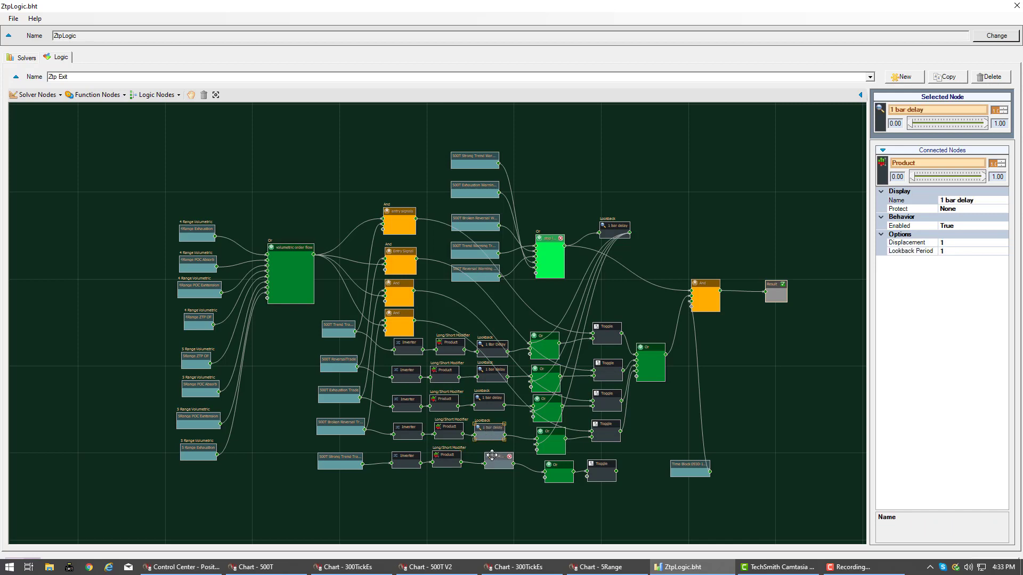
{"action": "left_click", "coordinate": [492, 456]}
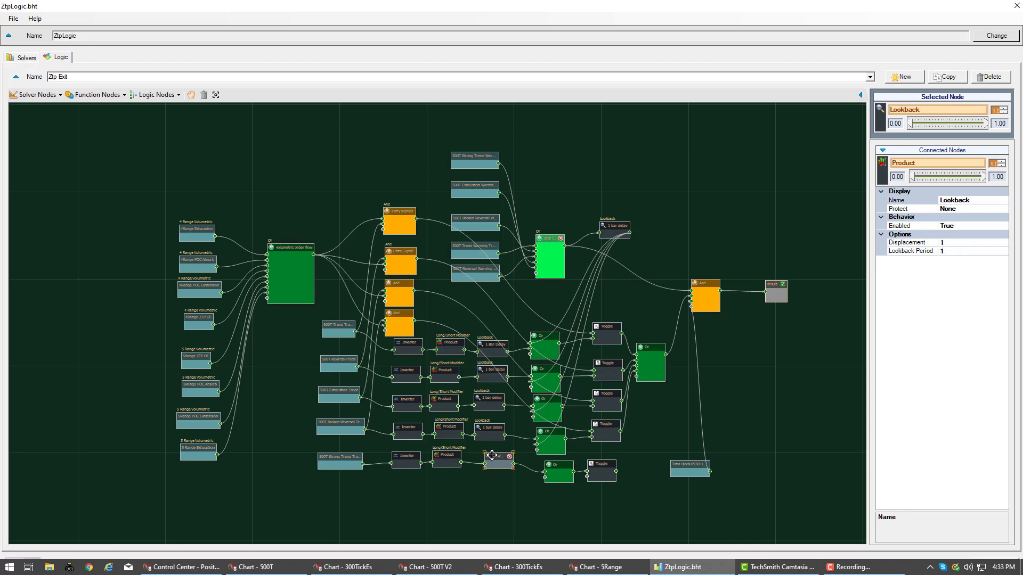
{"action": "left_click", "coordinate": [489, 427]}
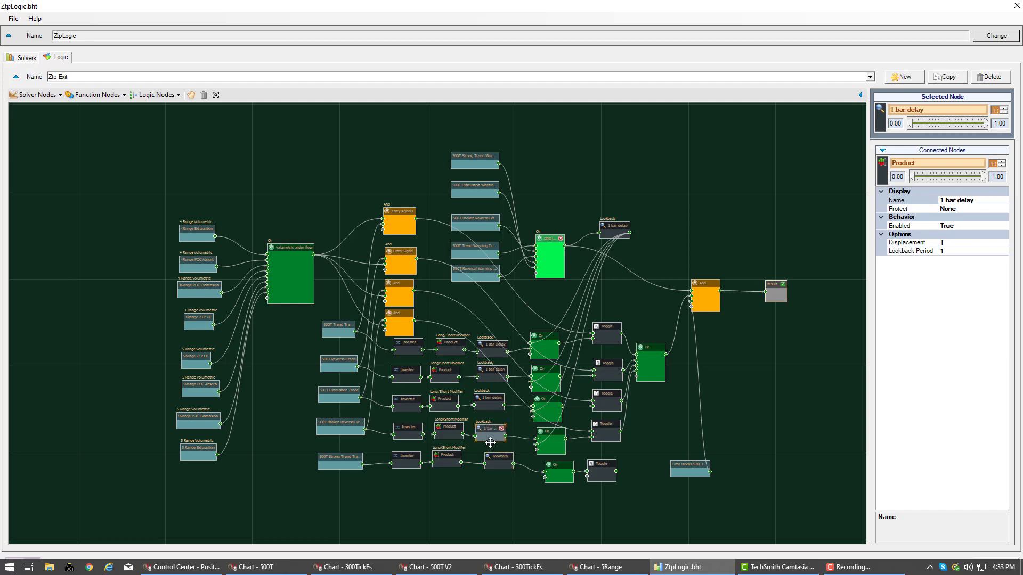
{"action": "left_click", "coordinate": [498, 458]}
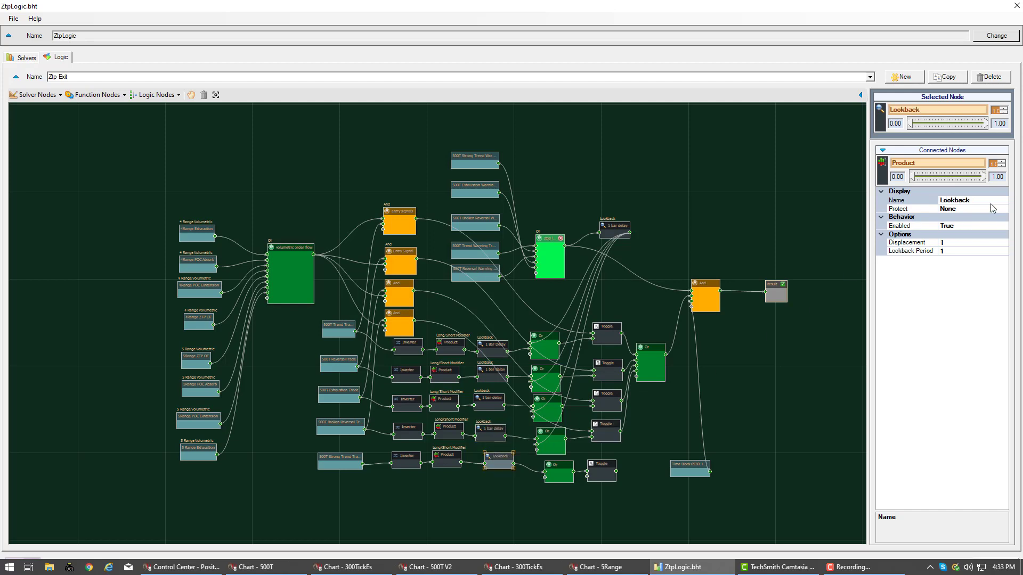
{"action": "left_click", "coordinate": [894, 200]}
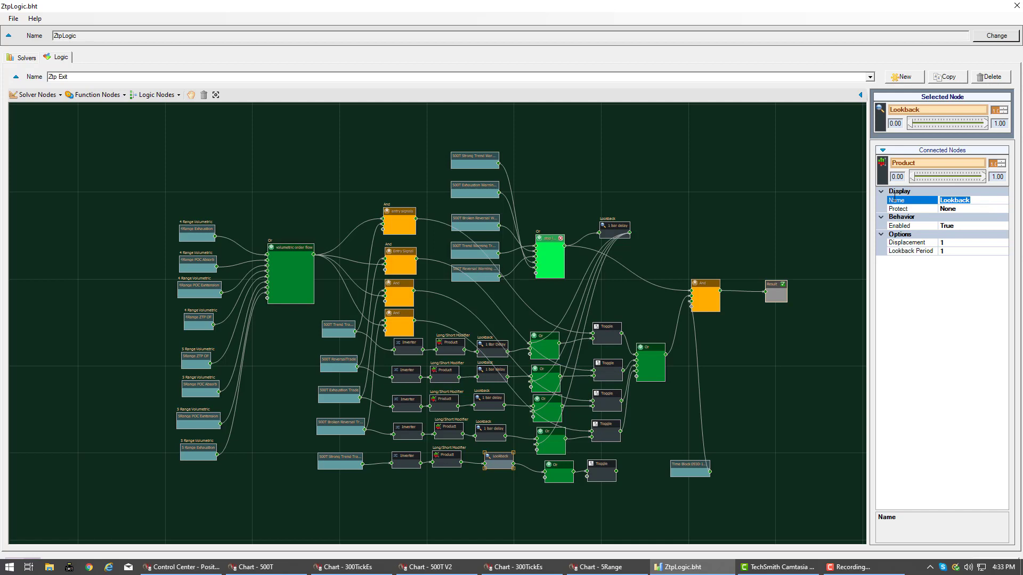
{"action": "type", "text": "1 bar l"}
{"action": "left_click", "coordinate": [510, 494]}
- Align the new Or and Toggle nodes beneath the matching nodes of the row above
{"action": "left_click_drag", "start_coordinate": [553, 467], "coordinate": [543, 465]}
{"action": "left_click", "coordinate": [605, 428]}
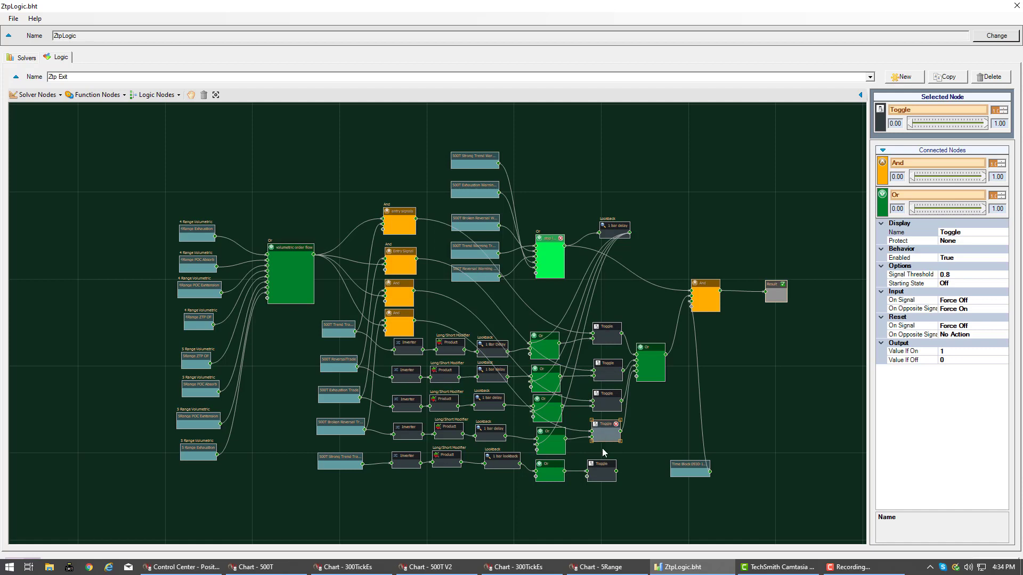
{"action": "left_click_drag", "start_coordinate": [597, 461], "coordinate": [603, 455]}
- Compare the new Toggle with the one above and set its Input actions to Force Off on signal and Force On on opposite signal
{"action": "left_click", "coordinate": [607, 424]}
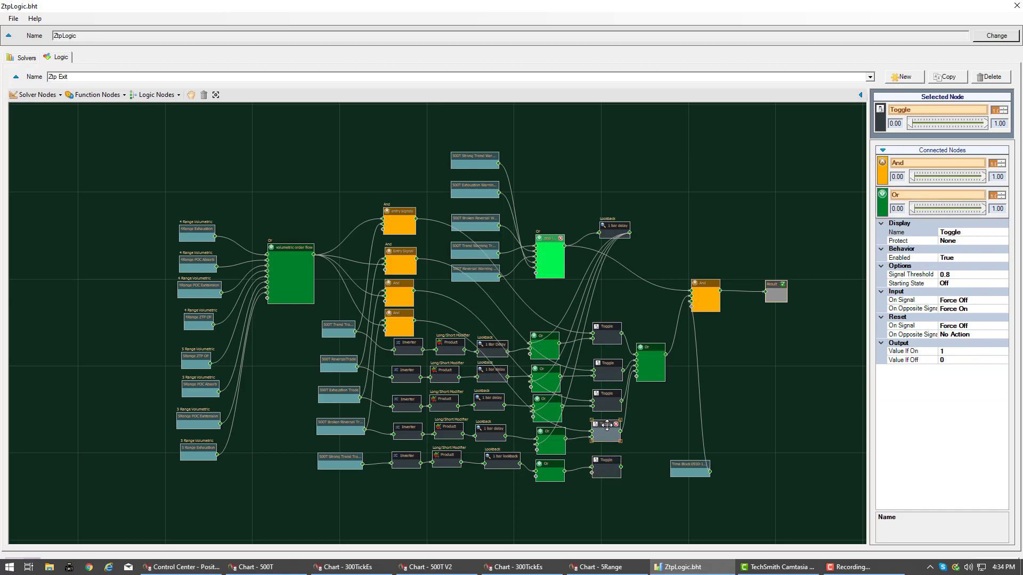
{"action": "left_click", "coordinate": [603, 457]}
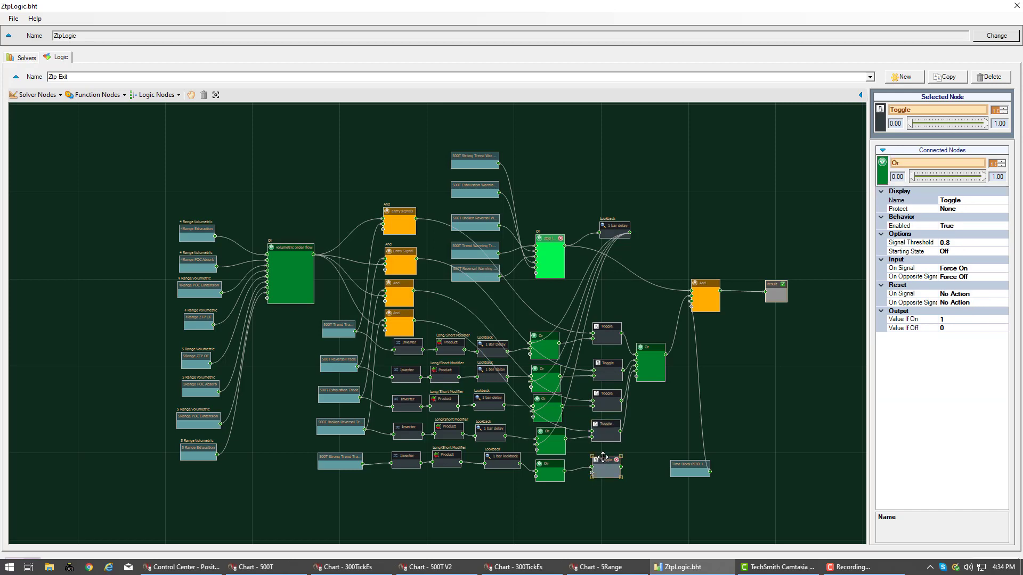
{"action": "left_click", "coordinate": [605, 426]}
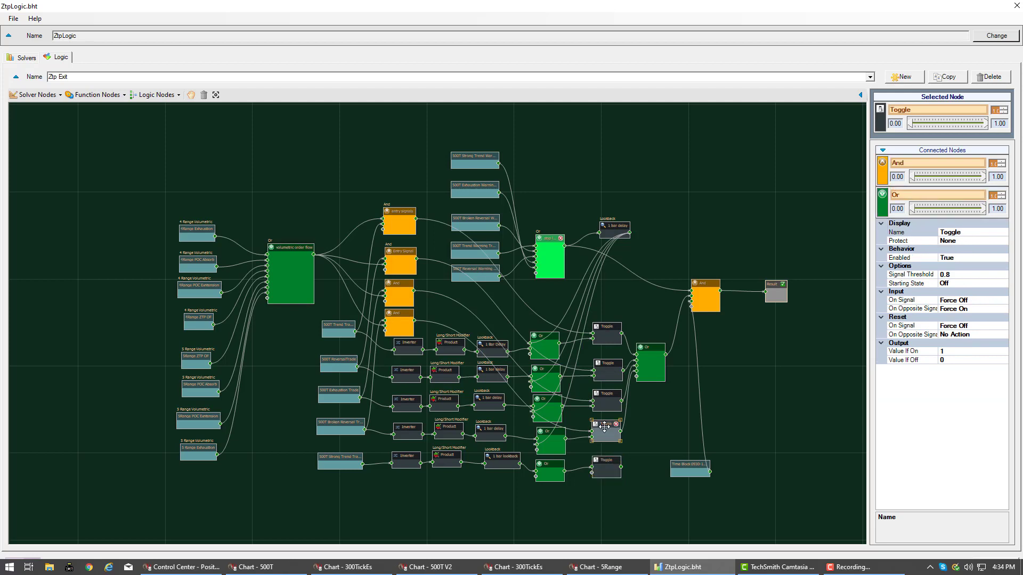
{"action": "left_click", "coordinate": [606, 460]}
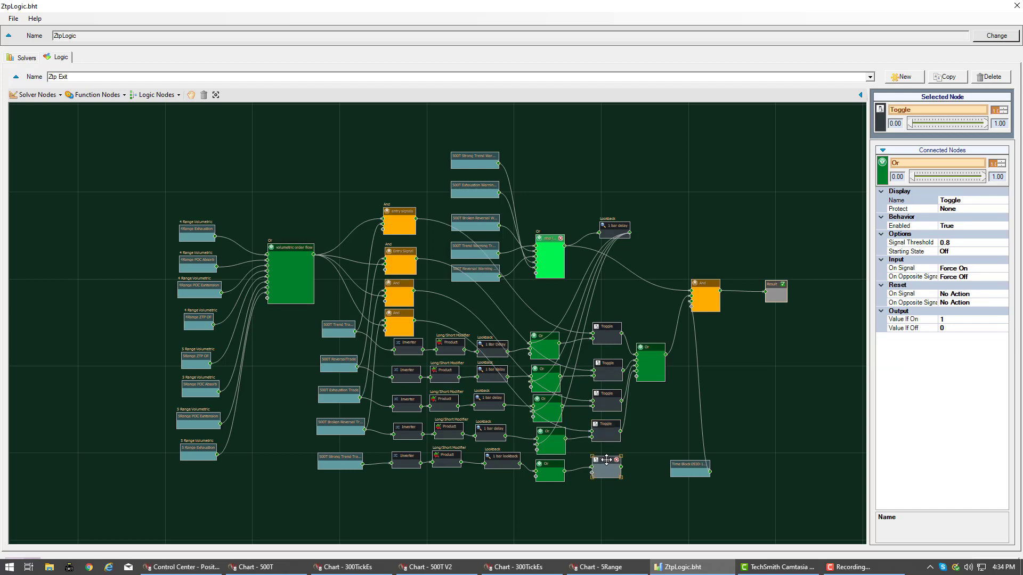
{"action": "left_click", "coordinate": [604, 426]}
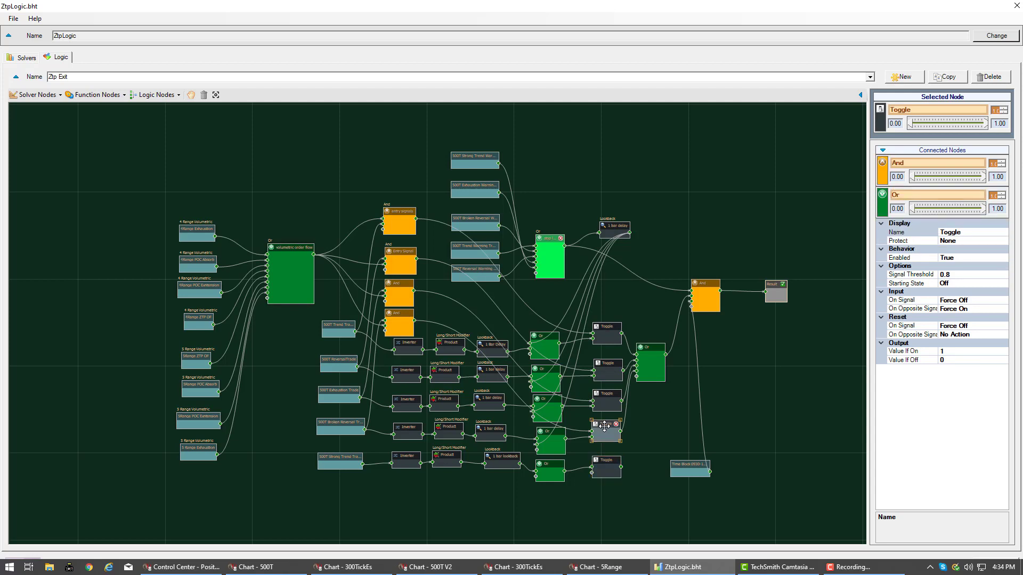
{"action": "left_click", "coordinate": [604, 464]}
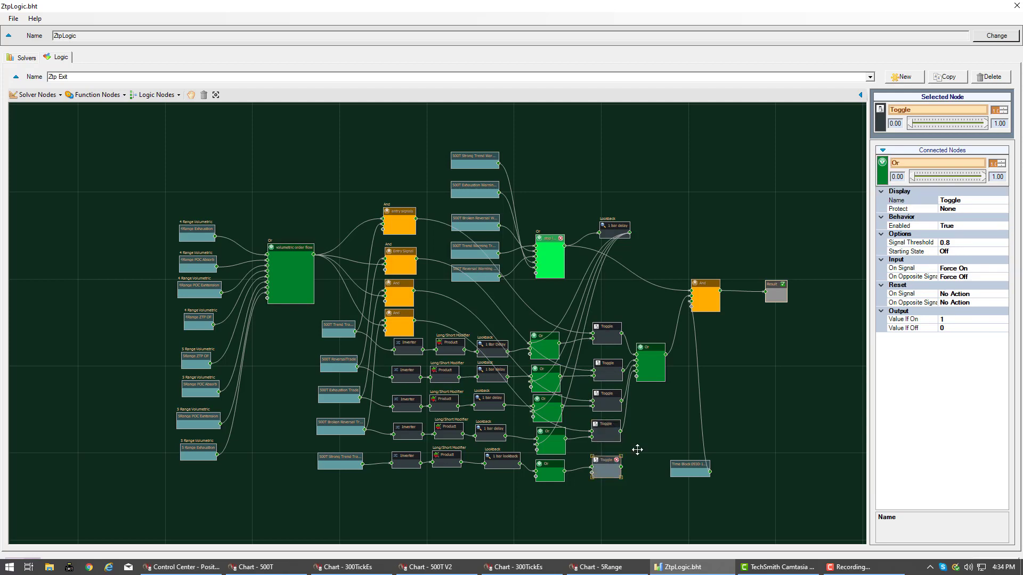
{"action": "double_click", "coordinate": [982, 269]}
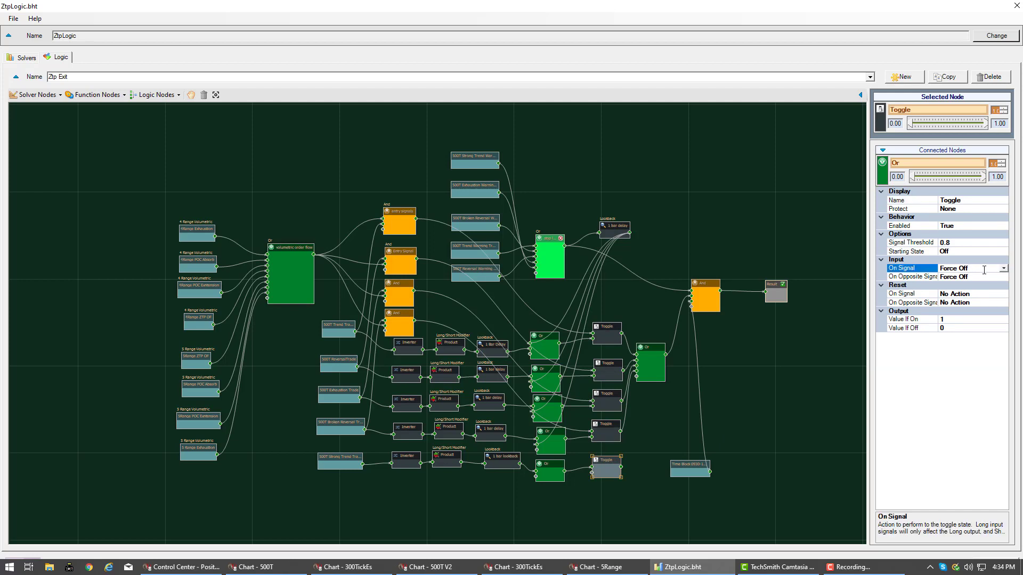
{"action": "double_click", "coordinate": [980, 277]}
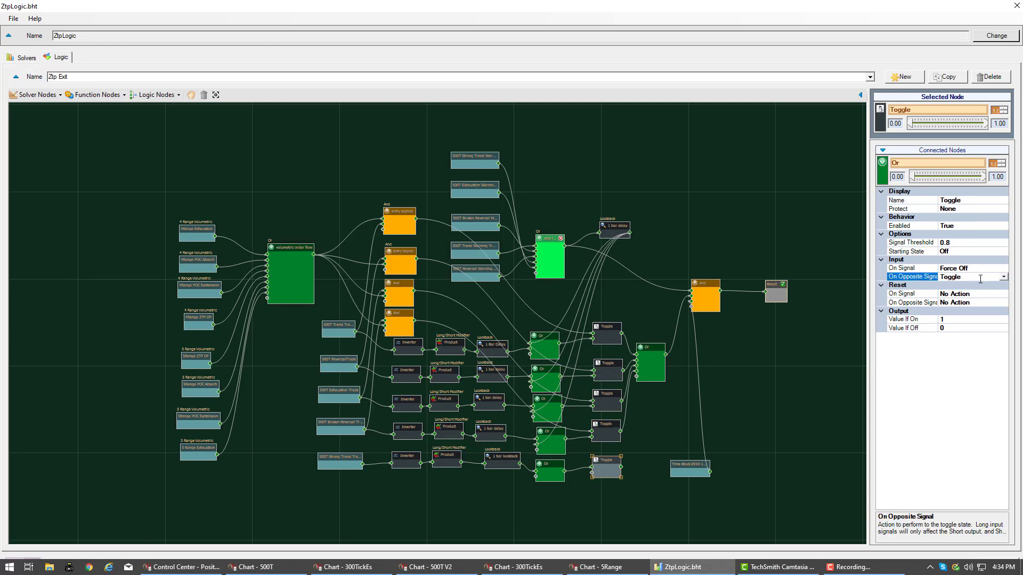
{"action": "double_click", "coordinate": [980, 277]}
{"action": "double_click", "coordinate": [984, 277]}
- Set the new Toggle's Reset On Signal action to Force Off, matching the Toggle in the row above
{"action": "double_click", "coordinate": [980, 293]}
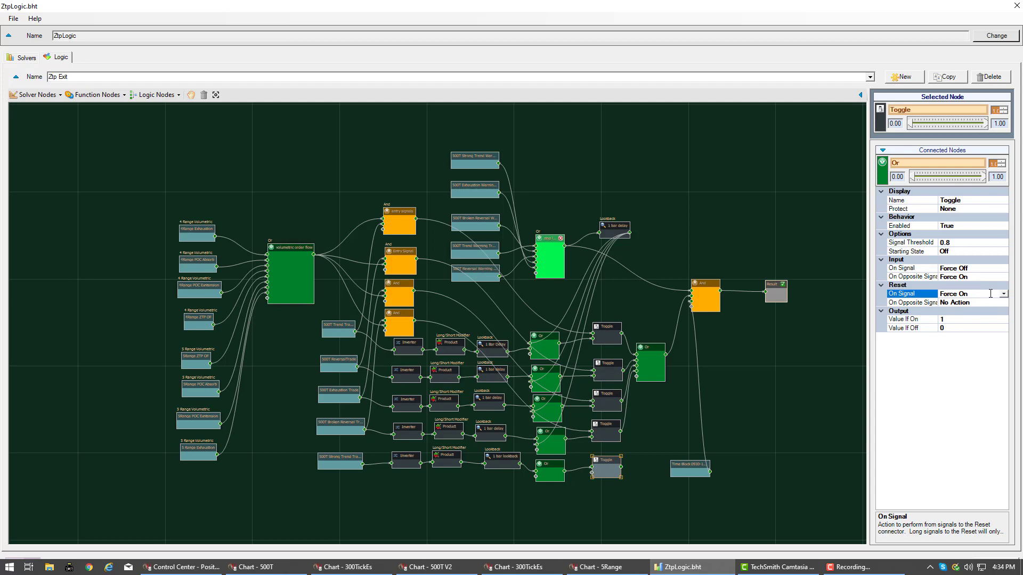
{"action": "double_click", "coordinate": [990, 293]}
{"action": "scroll", "coordinate": [605, 428], "scroll_direction": "down", "scroll_amount": 1}
{"action": "left_click", "coordinate": [1003, 293]}
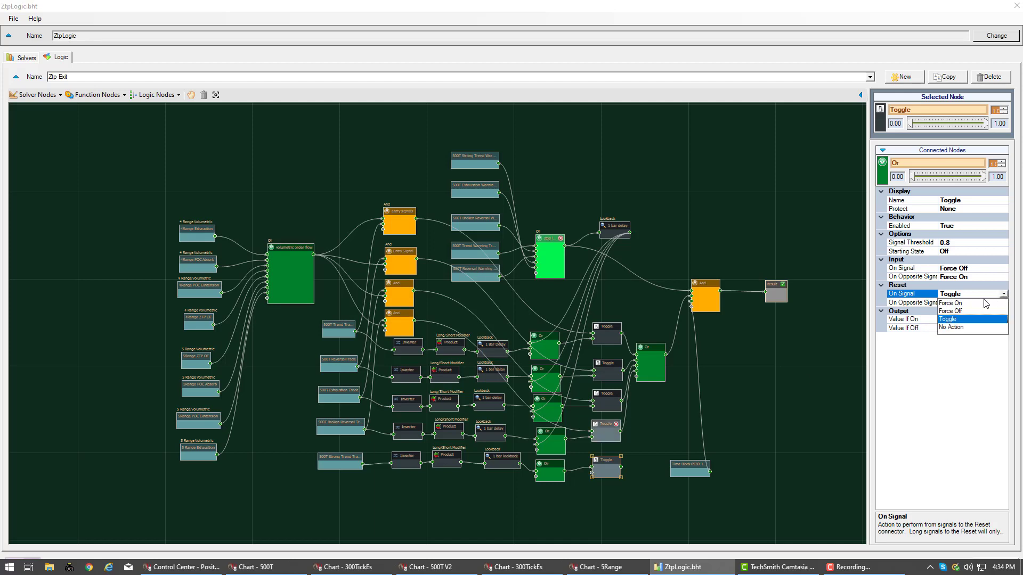
{"action": "left_click", "coordinate": [956, 311]}
{"action": "left_click", "coordinate": [604, 427]}
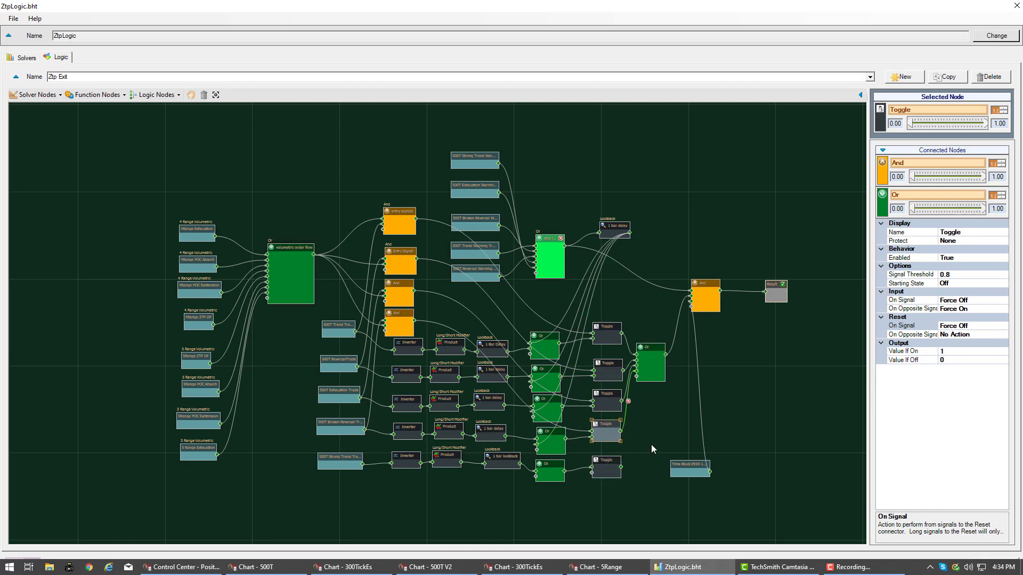
- Connect the new Toggle to the Or node that collects the Toggles, and shift that Or slightly away from the Toggle column
{"action": "left_click_drag", "start_coordinate": [621, 468], "coordinate": [636, 377]}
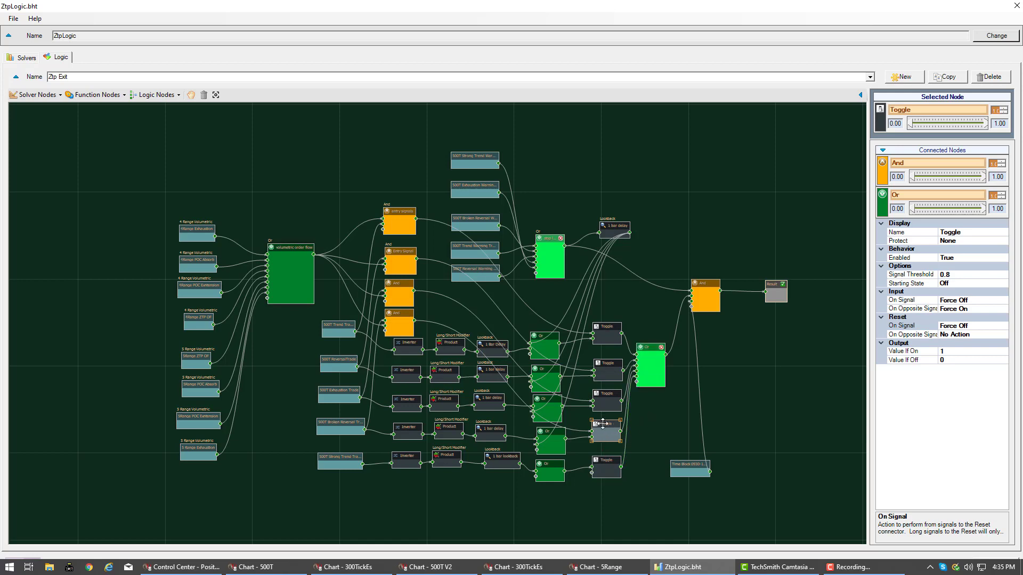
{"action": "left_click", "coordinate": [601, 463]}
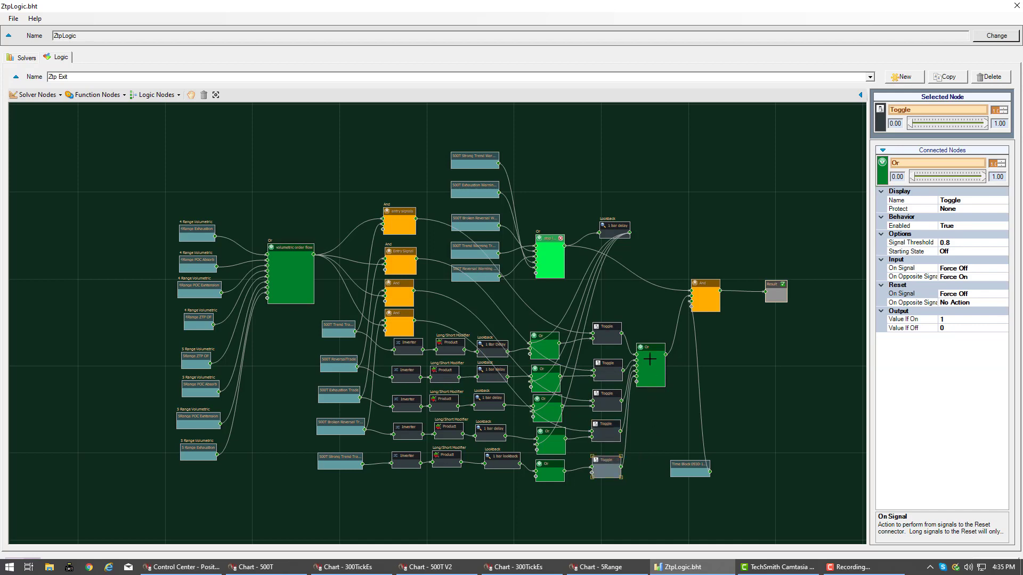
{"action": "left_click_drag", "start_coordinate": [652, 353], "coordinate": [666, 372]}
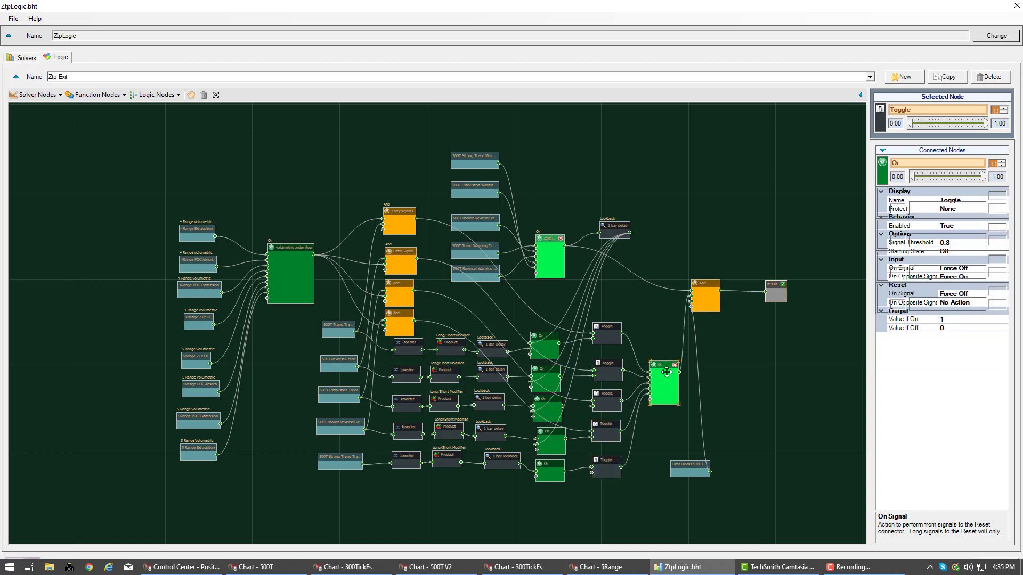
{"action": "left_click", "coordinate": [602, 424]}
{"action": "left_click", "coordinate": [602, 461]}
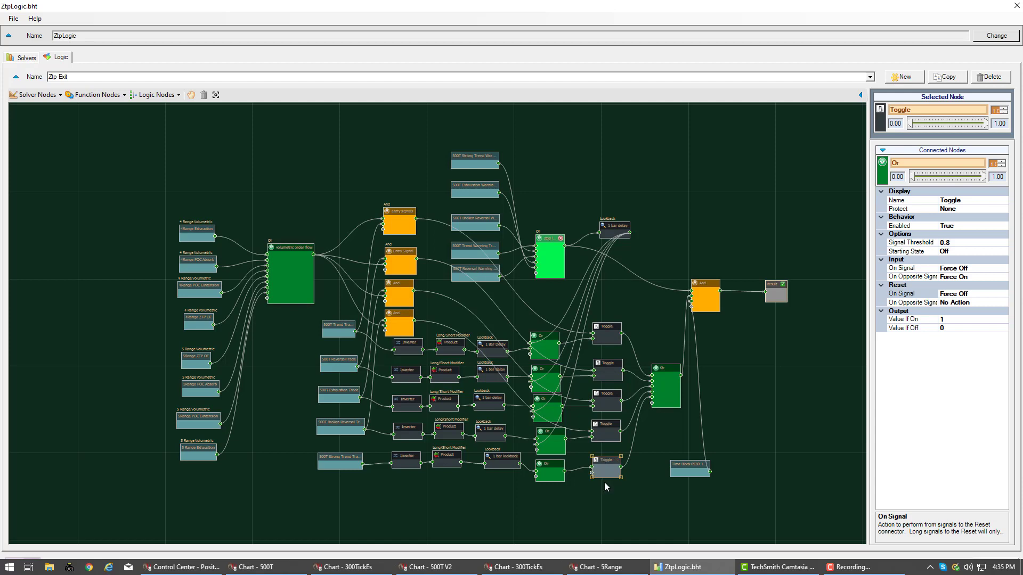
{"action": "left_click", "coordinate": [602, 428]}
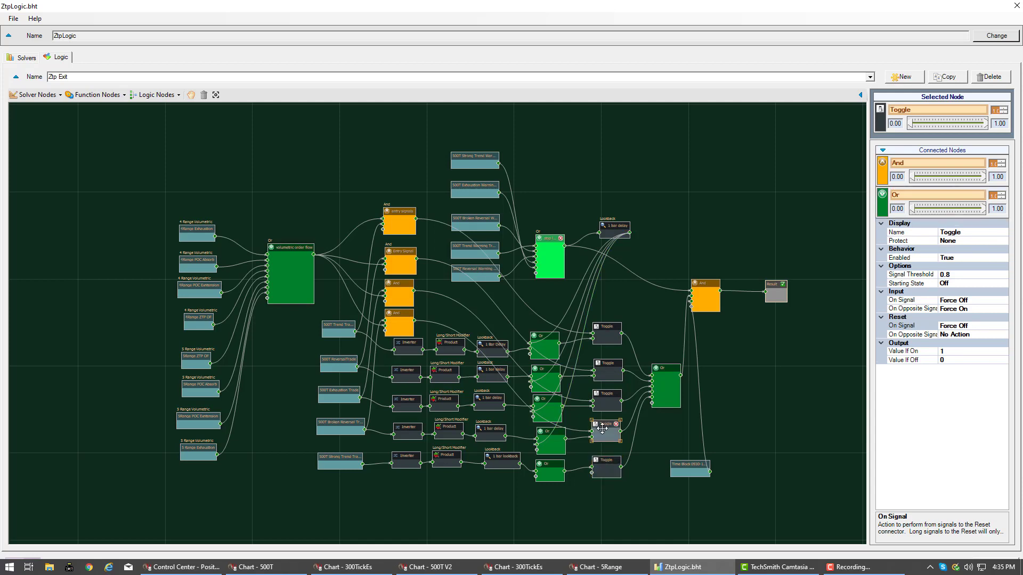
{"action": "left_click", "coordinate": [605, 463]}
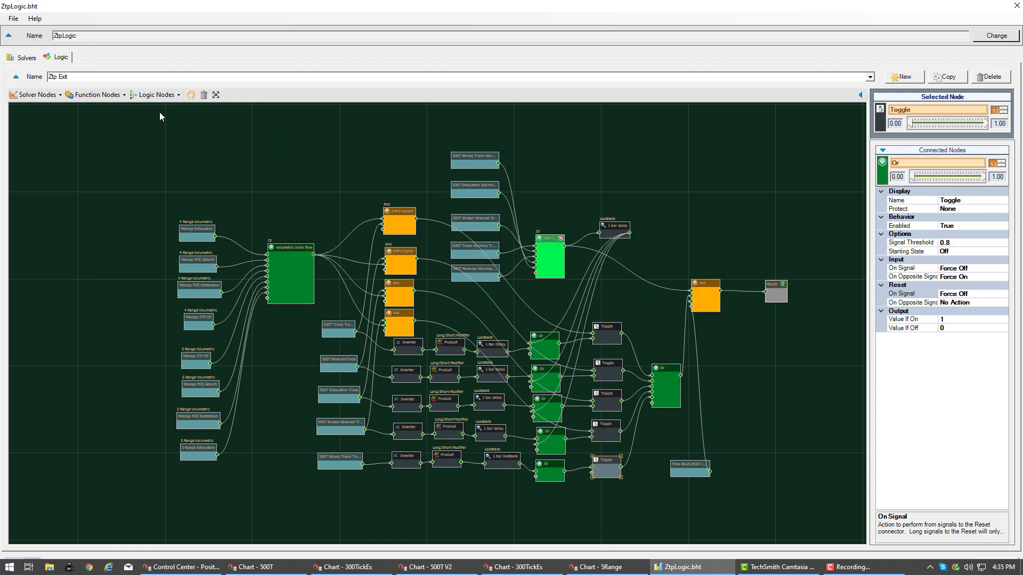
- Add an And (Min) node and place it directly above the existing column of And nodes
{"action": "left_click", "coordinate": [175, 96]}
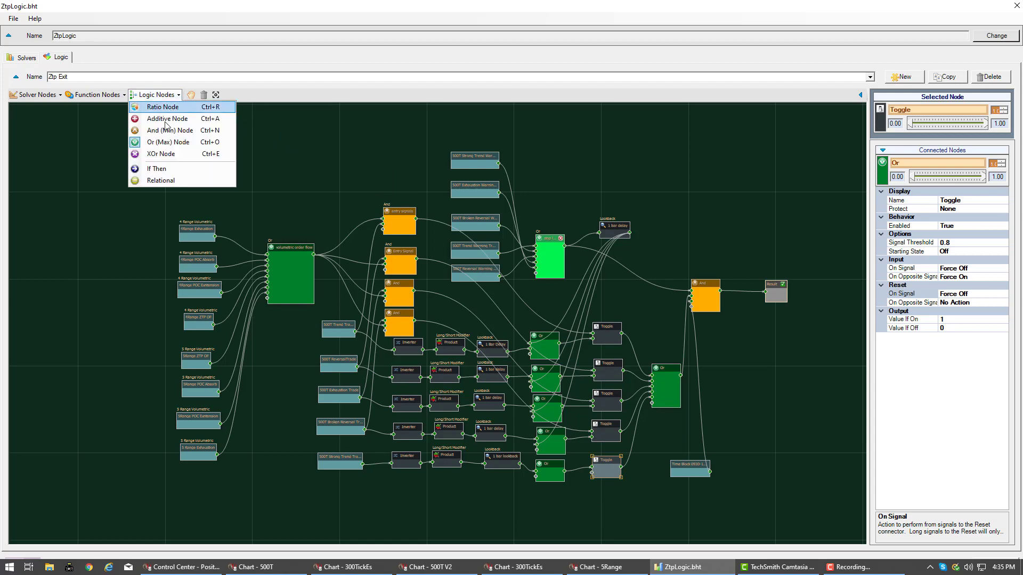
{"action": "left_click", "coordinate": [162, 130]}
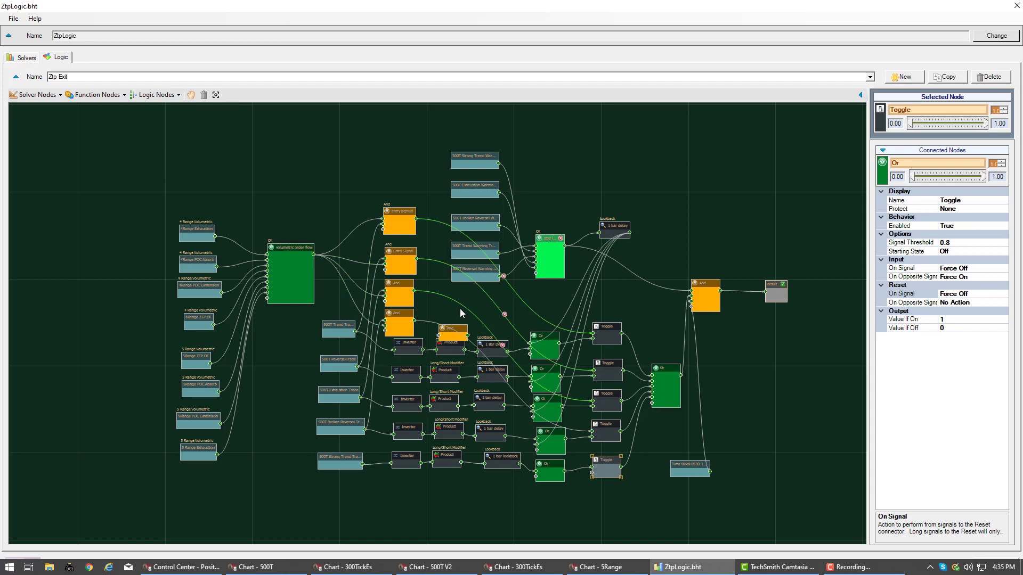
{"action": "left_click", "coordinate": [399, 178]}
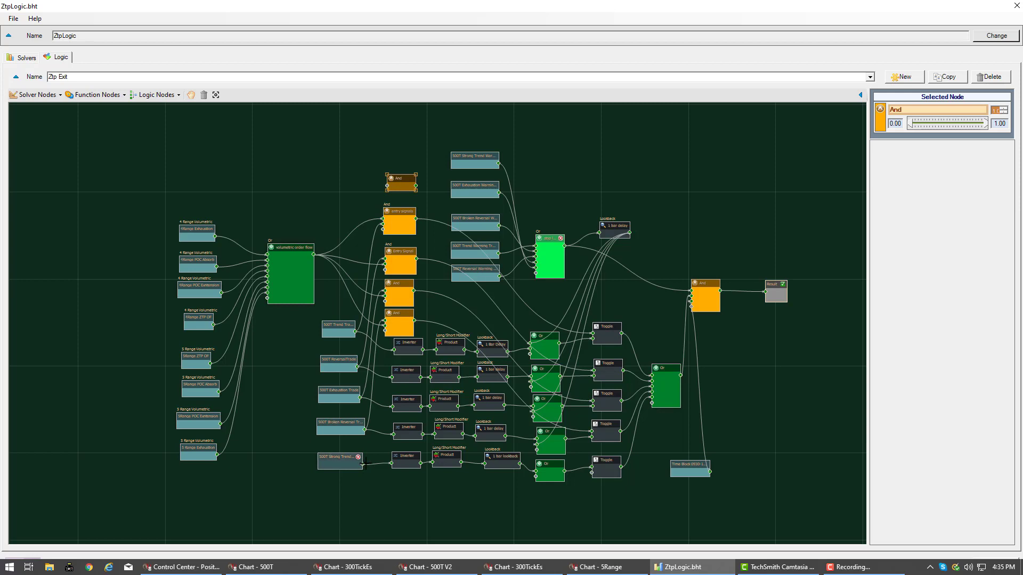
- Connect 500T Strong Trend Trade to the new And node, and that And to the new Toggle's Reset input
{"action": "left_click_drag", "start_coordinate": [361, 461], "coordinate": [372, 191]}
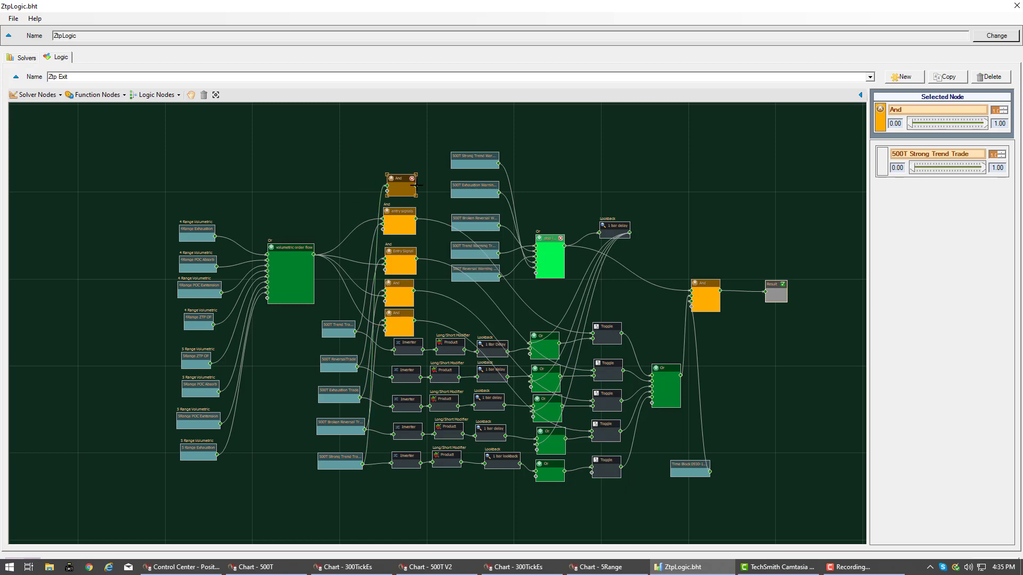
{"action": "left_click_drag", "start_coordinate": [421, 188], "coordinate": [589, 481]}
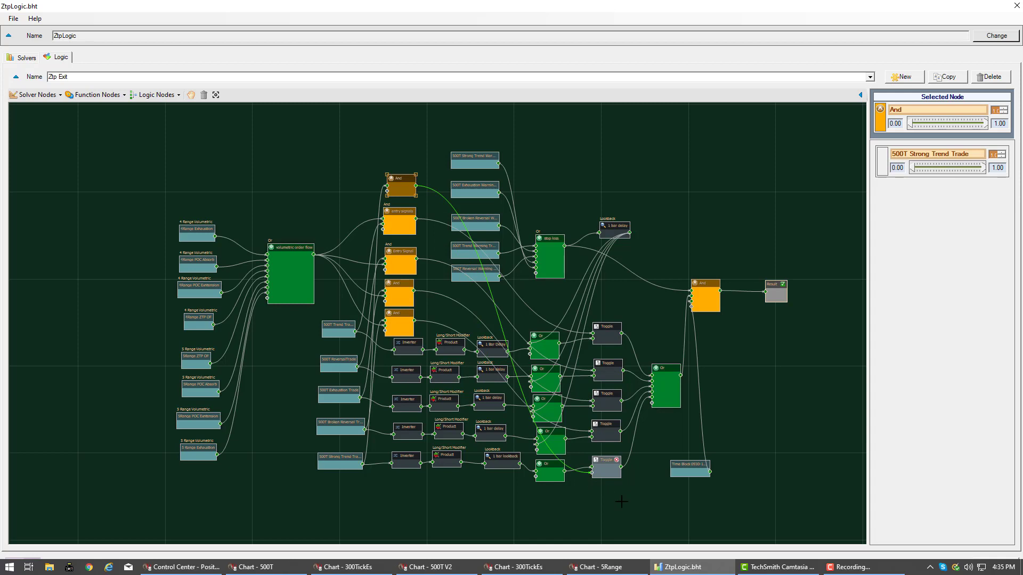
{"action": "left_click_drag", "start_coordinate": [601, 459], "coordinate": [602, 424]}
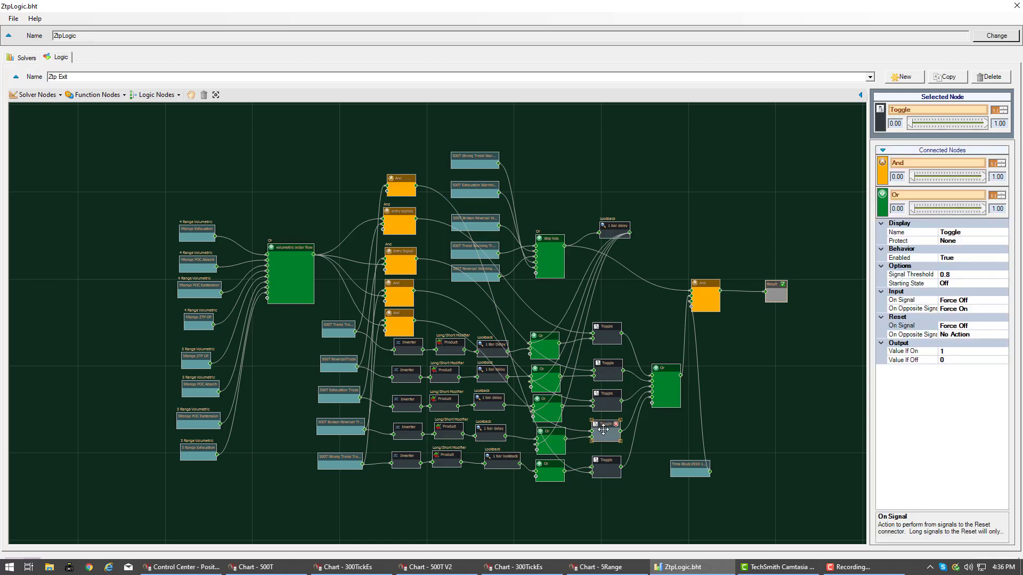
{"action": "left_click", "coordinate": [603, 461]}
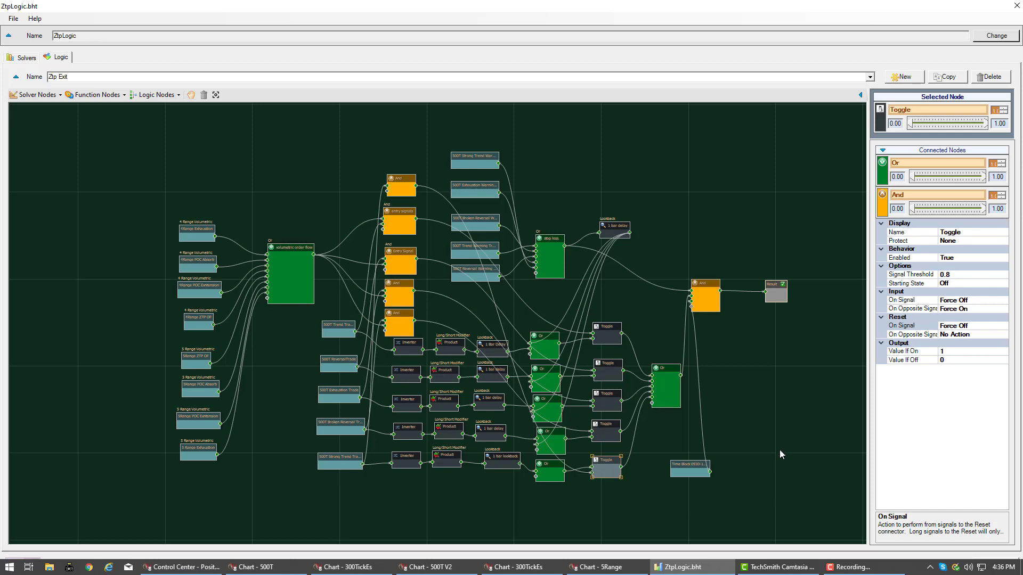
- Close the logic editor and go back through the 300 tick chart to examine the entry and exit signals around StrongTrend labels
{"action": "left_click", "coordinate": [1016, 5]}
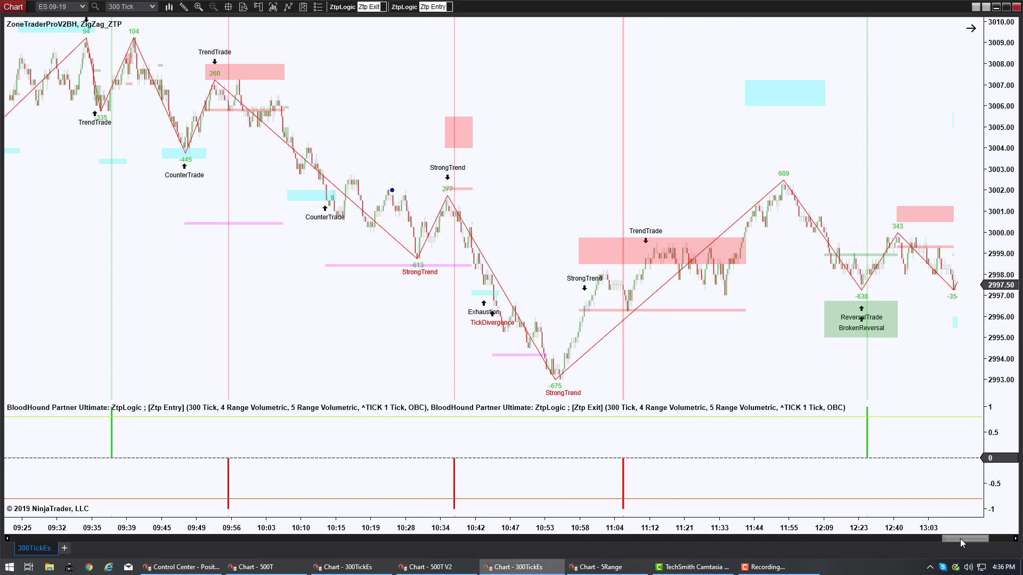
{"action": "left_click_drag", "start_coordinate": [959, 538], "coordinate": [867, 536]}
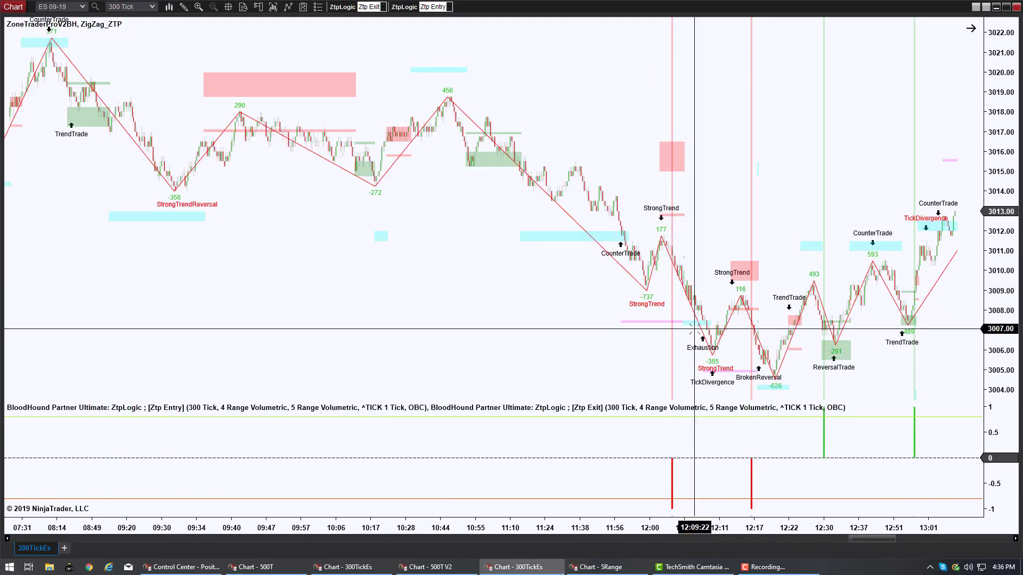
{"action": "left_click_drag", "start_coordinate": [302, 290], "coordinate": [887, 310]}
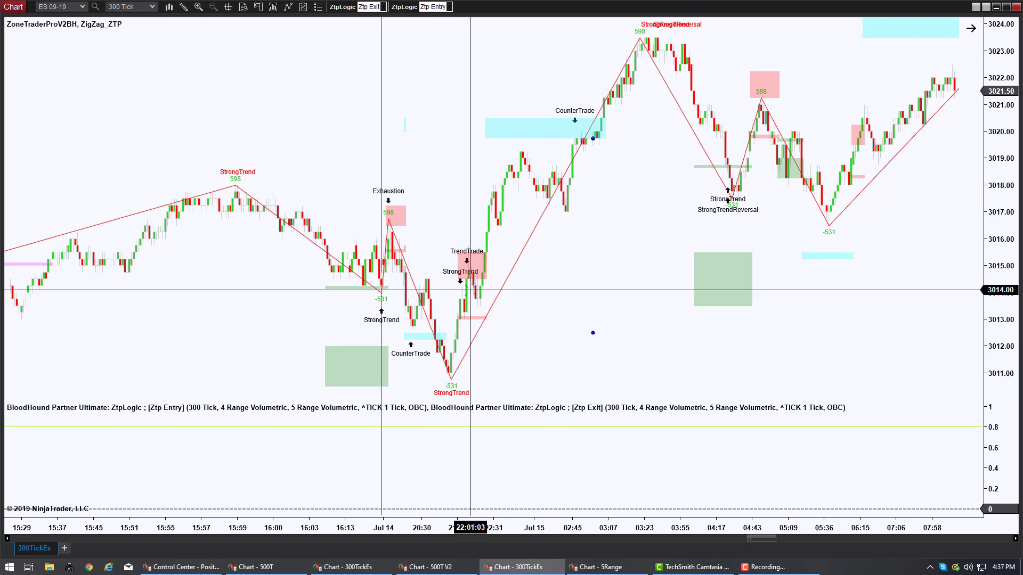
- Reopen the Ztp Exit logic, remove the Time Block solver's connection to the final And node, and close the editor
{"action": "left_click", "coordinate": [339, 7]}
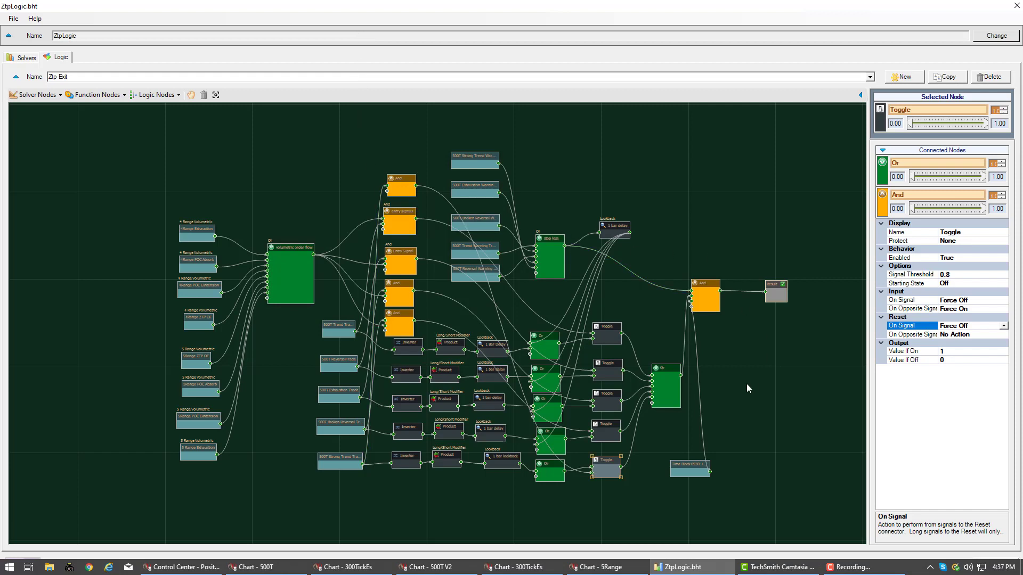
{"action": "left_click", "coordinate": [702, 387]}
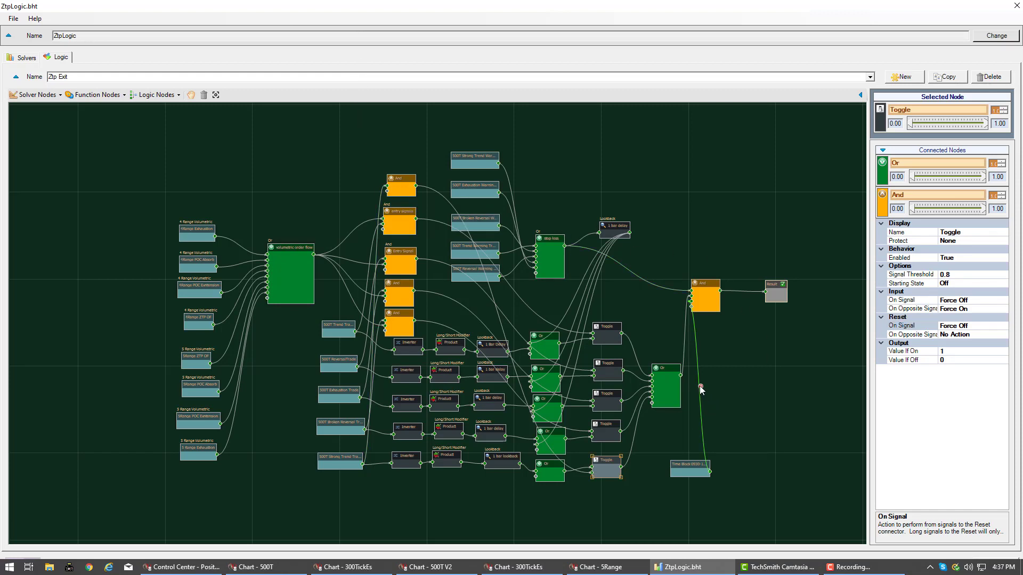
{"action": "left_click", "coordinate": [700, 387]}
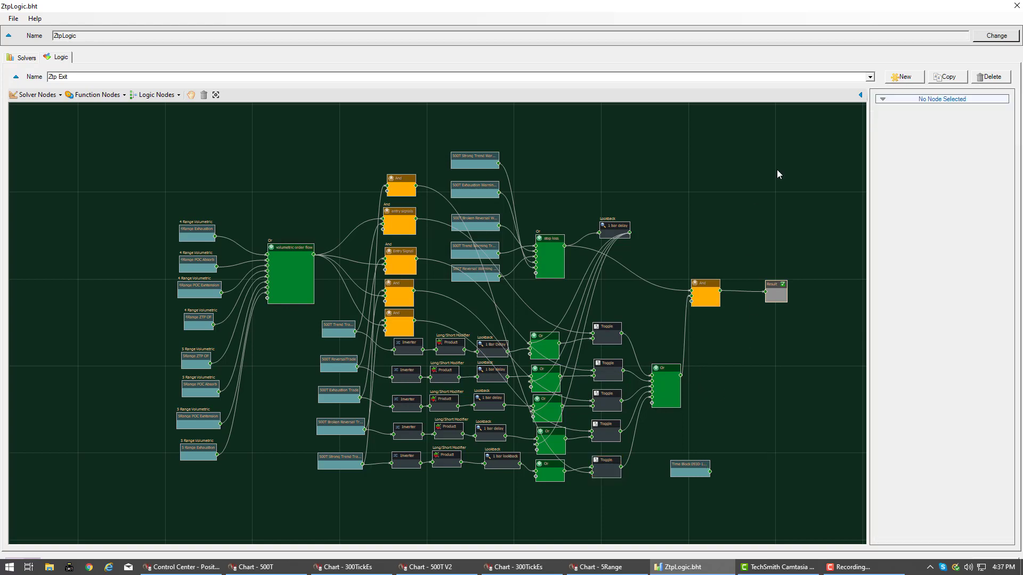
{"action": "left_click", "coordinate": [1015, 6]}
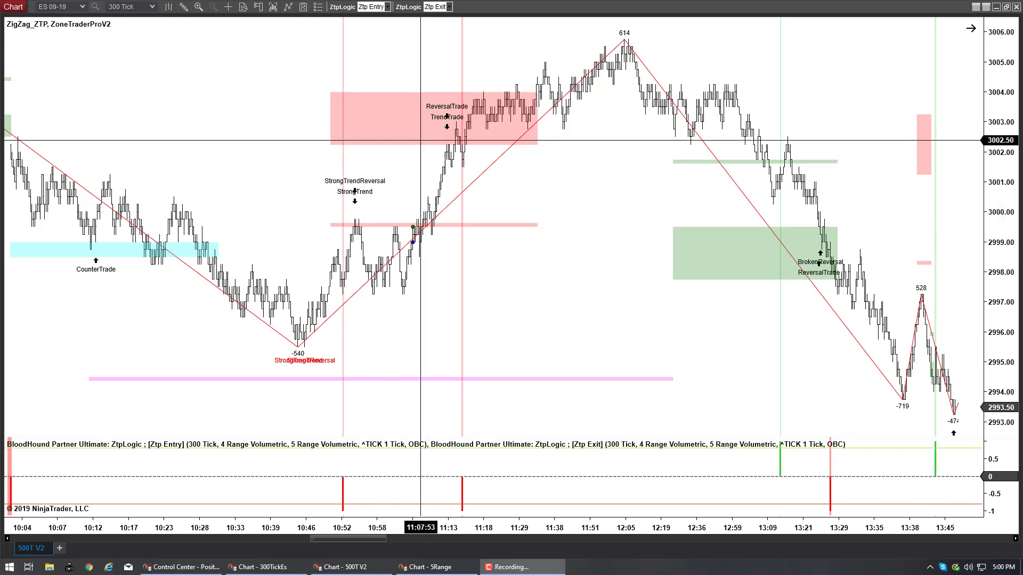
- In the Ztp Exit logic, connect the volumetric order flow Or to the new And, and the stop loss 1 bar delay to the new Or
{"action": "left_click", "coordinate": [409, 7]}
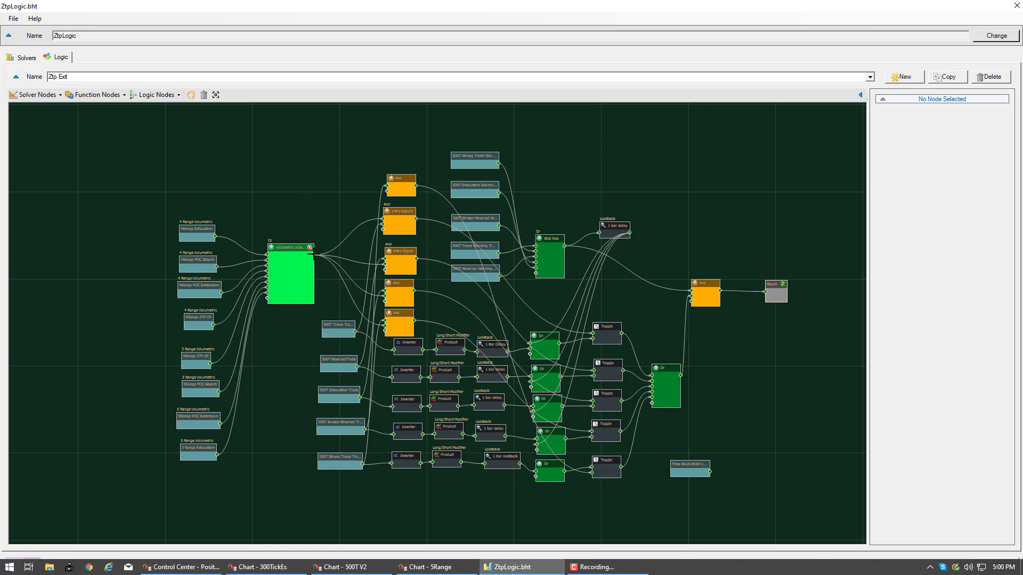
{"action": "left_click_drag", "start_coordinate": [314, 254], "coordinate": [384, 188]}
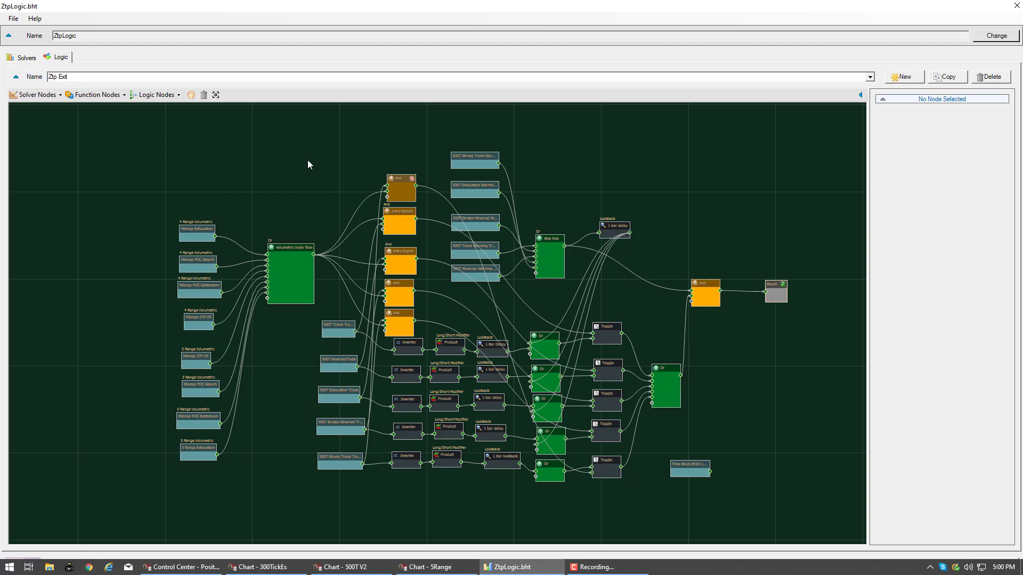
{"action": "left_click", "coordinate": [1016, 6]}
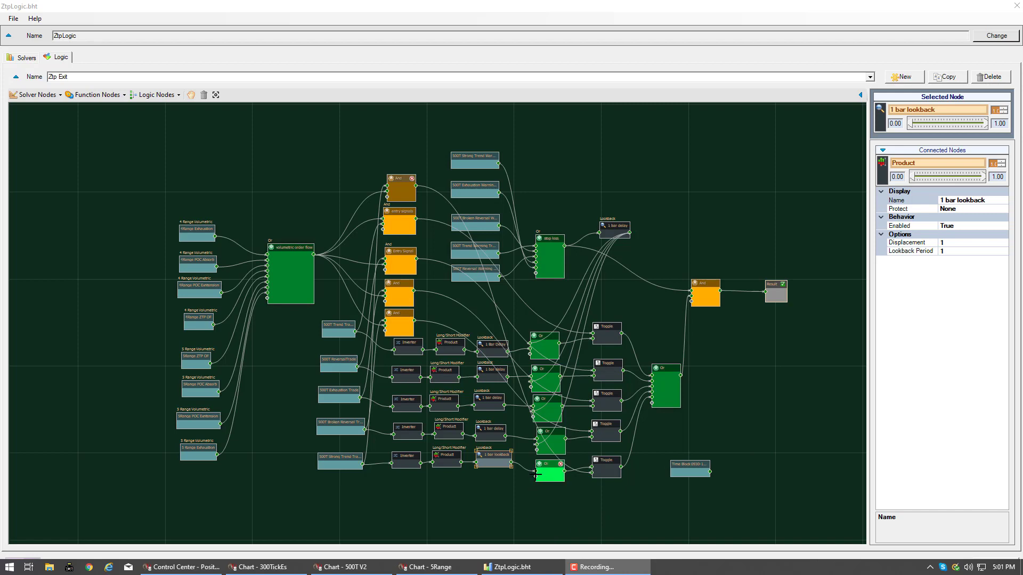
{"action": "left_click_drag", "start_coordinate": [564, 471], "coordinate": [630, 233]}
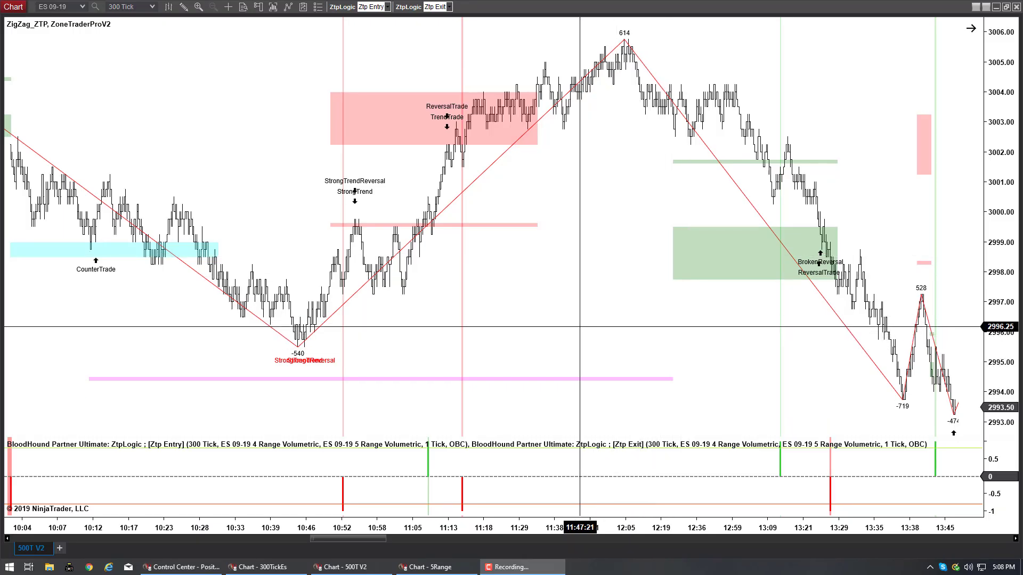
- Open the Ztp Exit logic, check the settings of the two lowest Toggle nodes, and save the ZtpLogic template
{"action": "left_click", "coordinate": [409, 7]}
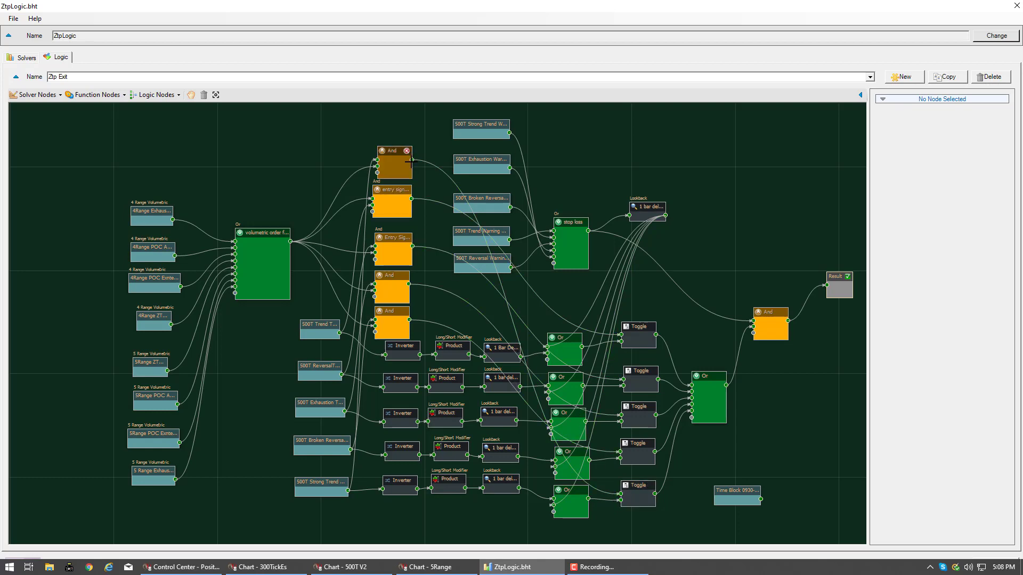
{"action": "left_click", "coordinate": [634, 442]}
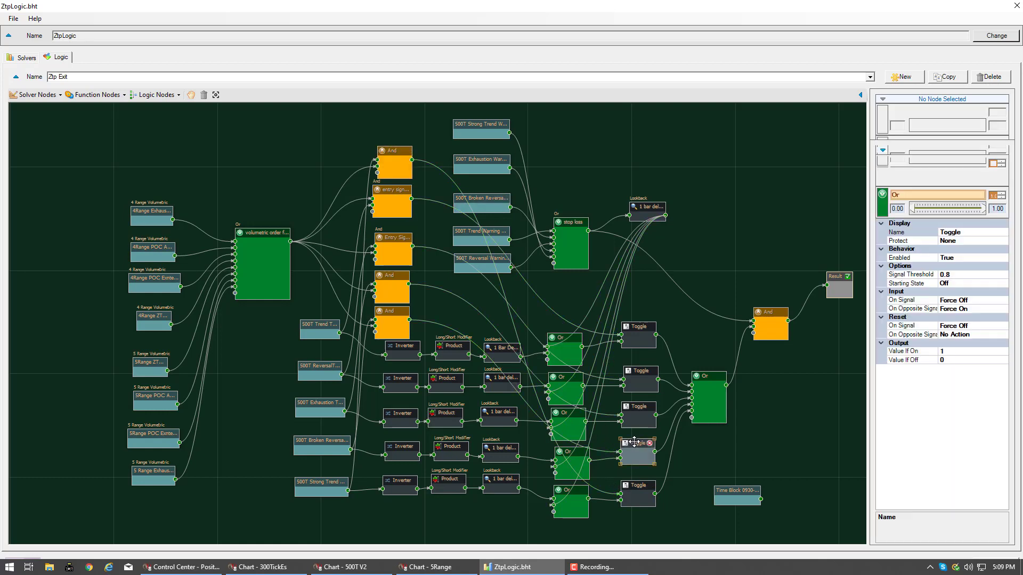
{"action": "left_click", "coordinate": [637, 487]}
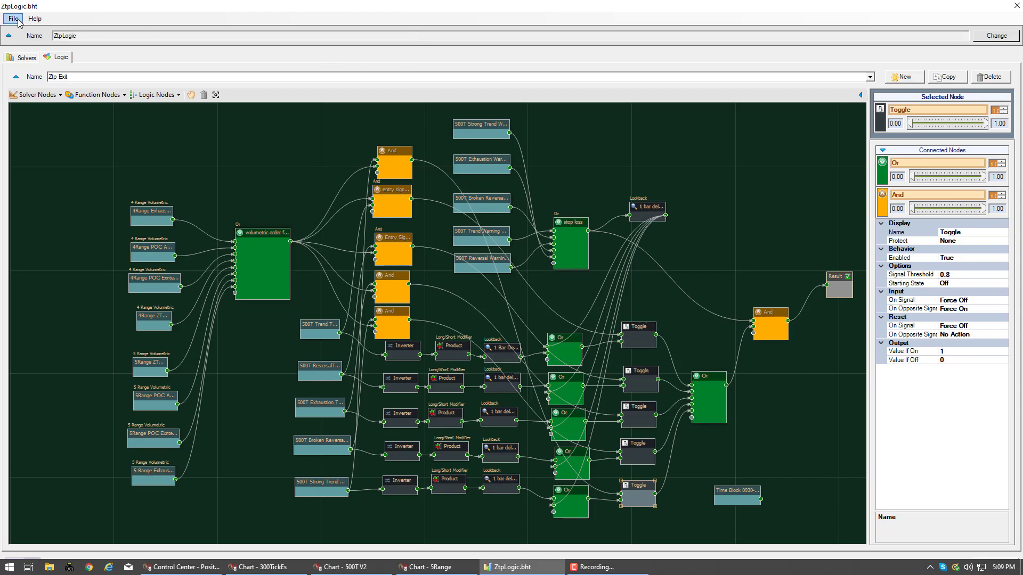
{"action": "left_click", "coordinate": [13, 19]}
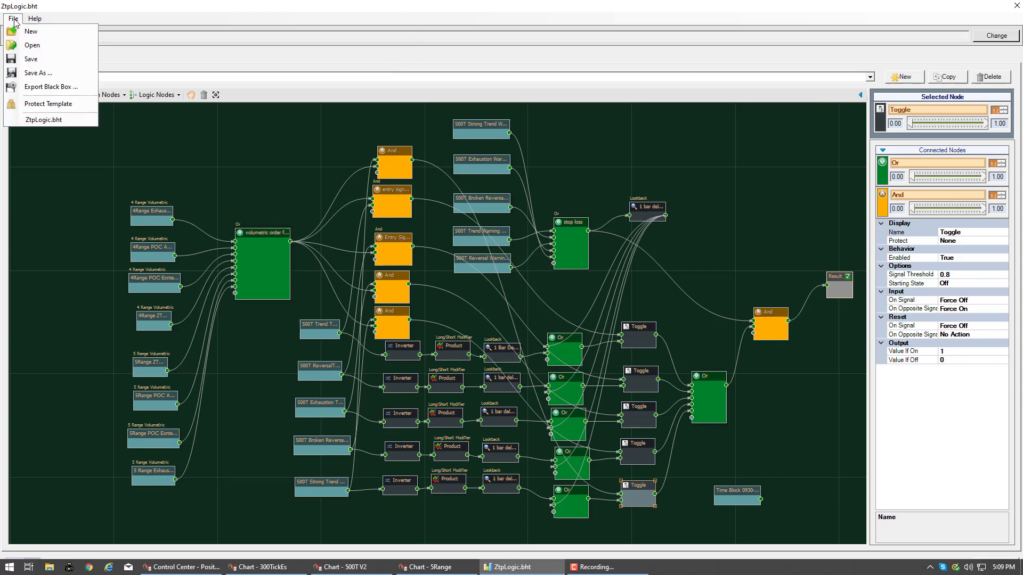
{"action": "left_click", "coordinate": [26, 61]}
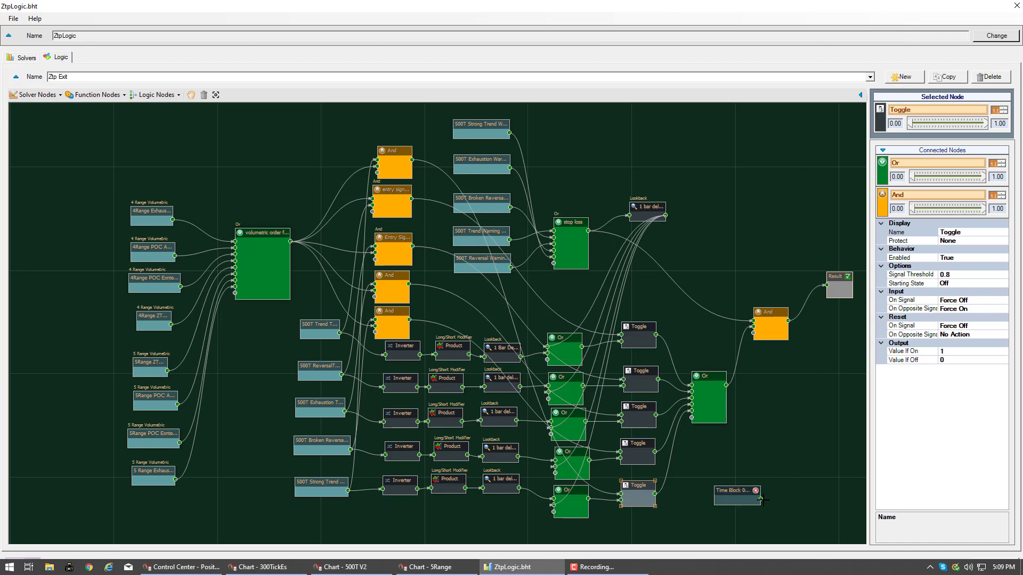
- Connect the Time Block 0930-1600 solver to the final And in Ztp Exit, reposition it near the lowest Toggle, and close the editor
{"action": "left_click_drag", "start_coordinate": [762, 500], "coordinate": [752, 339]}
{"action": "left_click_drag", "start_coordinate": [733, 489], "coordinate": [696, 490]}
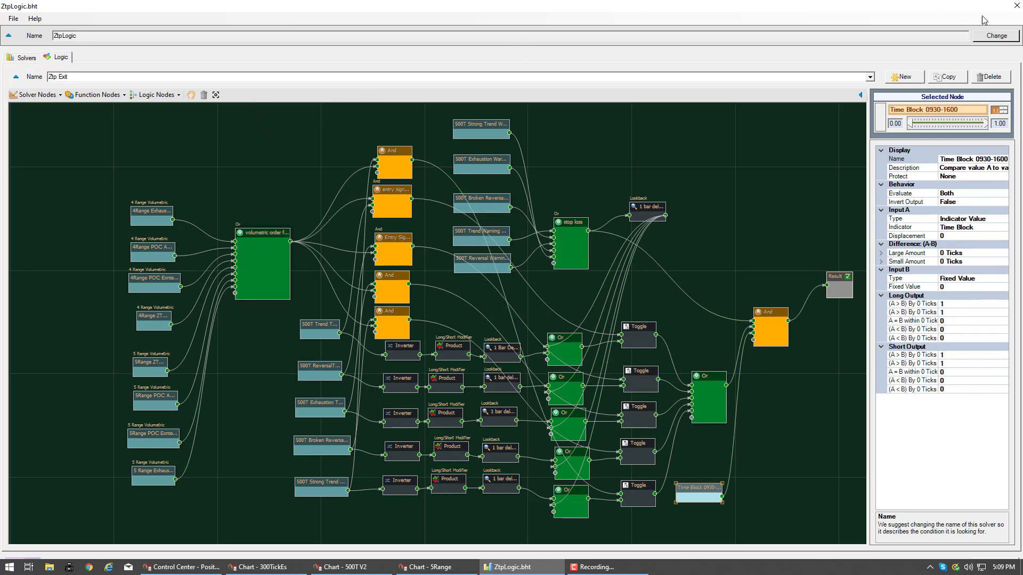
{"action": "left_click", "coordinate": [1017, 7]}
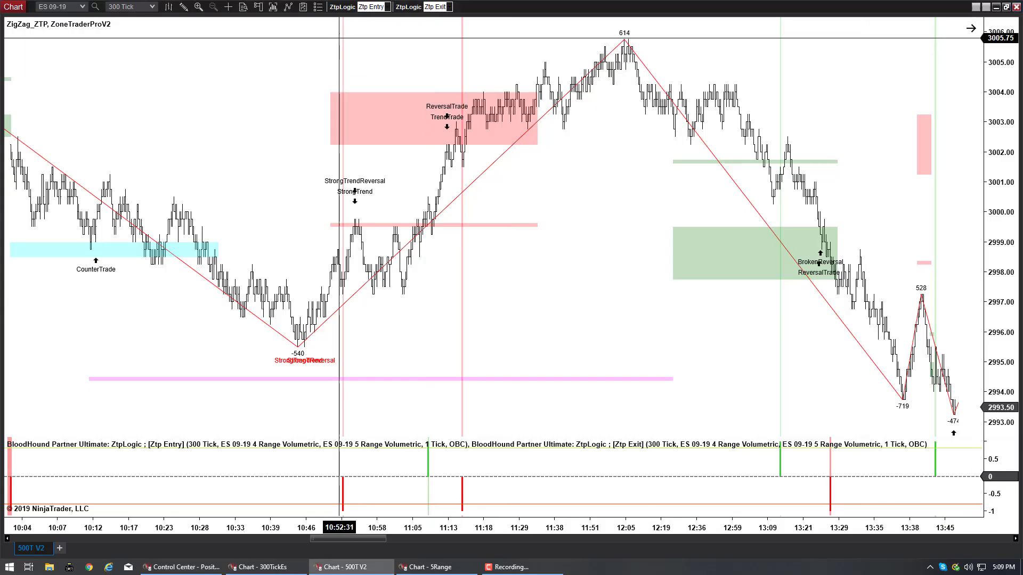
- In the Ztp Entry logic, connect the Time Block solver to the final And, save the template, and close the editor
{"action": "left_click", "coordinate": [344, 8]}
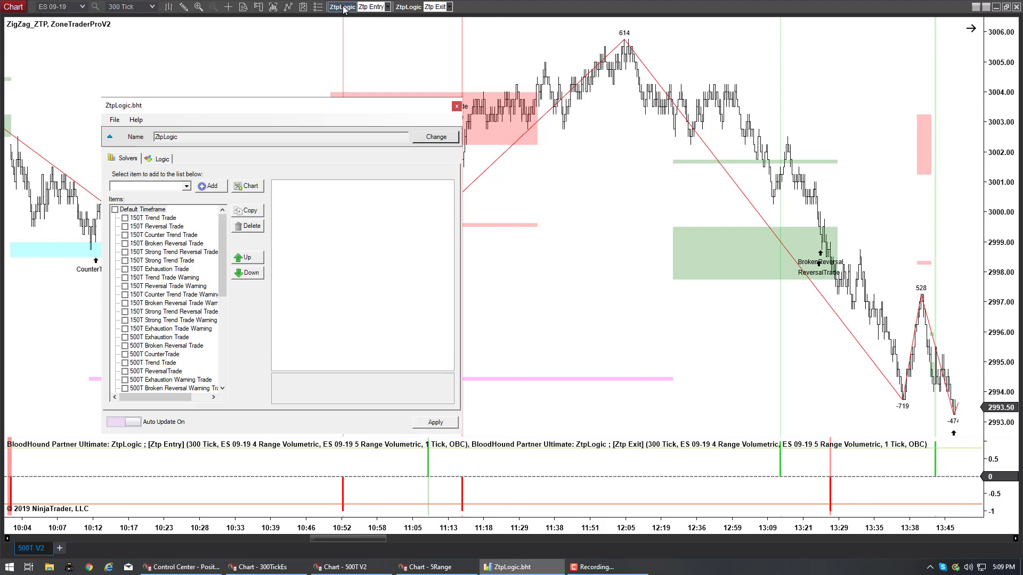
{"action": "double_click", "coordinate": [308, 106]}
{"action": "left_click", "coordinate": [58, 57]}
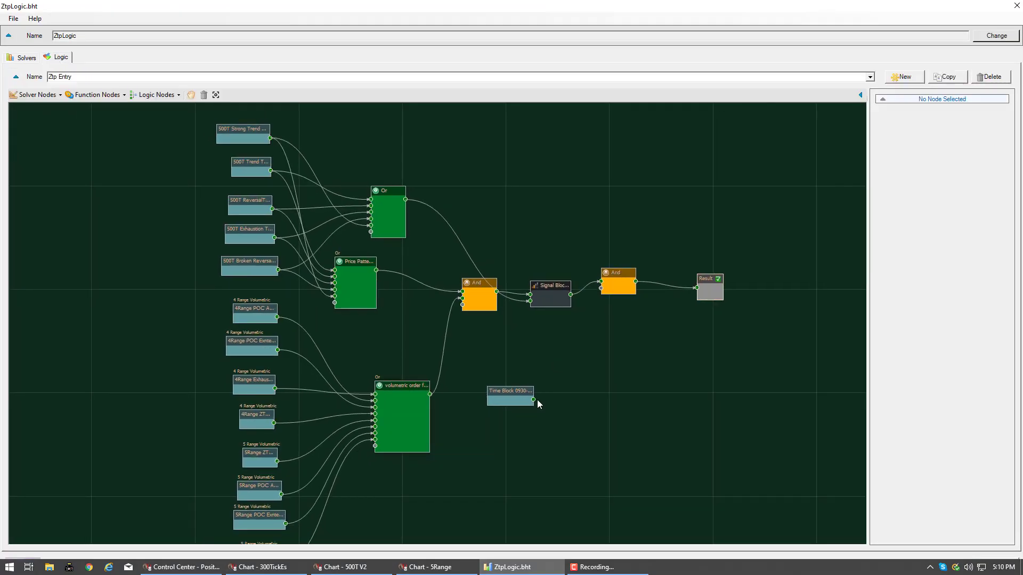
{"action": "left_click_drag", "start_coordinate": [534, 400], "coordinate": [601, 288]}
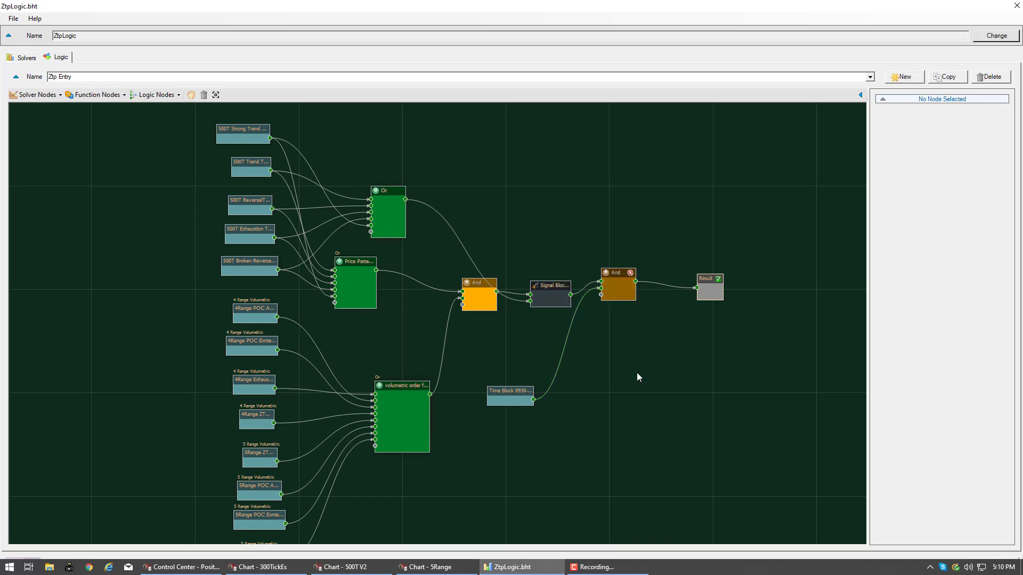
{"action": "left_click", "coordinate": [19, 20]}
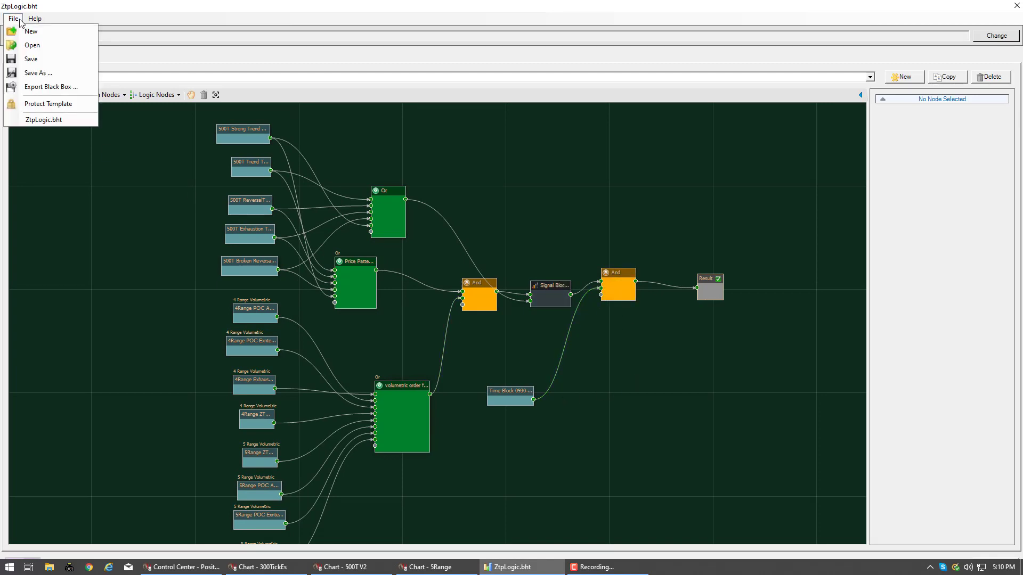
{"action": "left_click", "coordinate": [26, 58]}
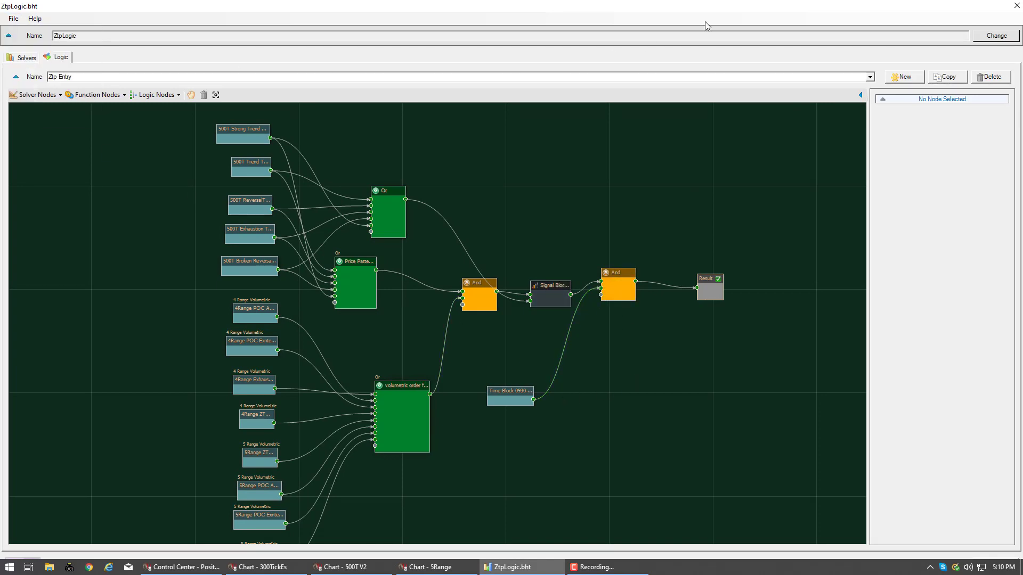
{"action": "left_click", "coordinate": [1016, 6]}
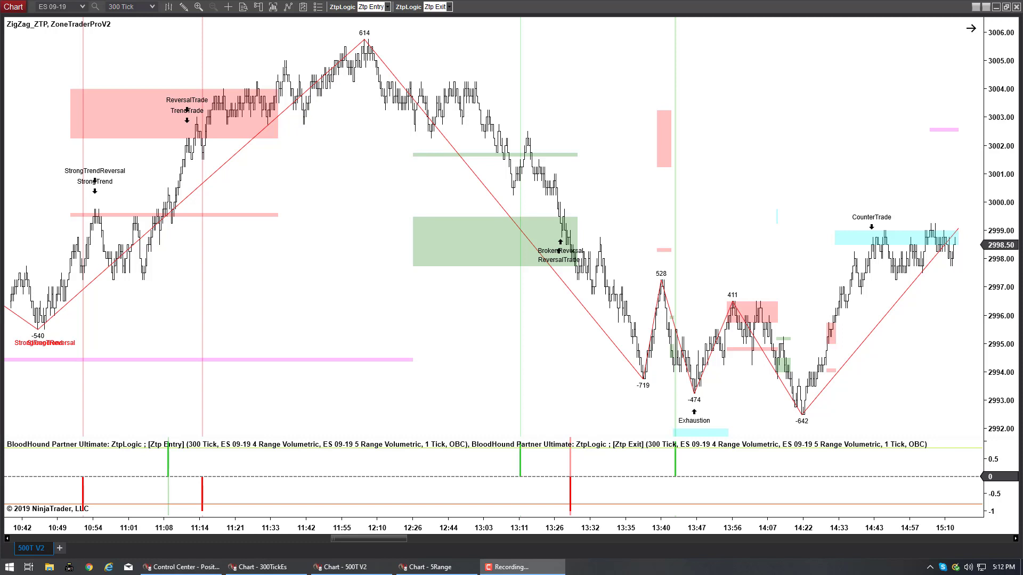
- Duplicate the Ztp Entry logic and name the copy Ztp Strong Trend
{"action": "left_click", "coordinate": [345, 7]}
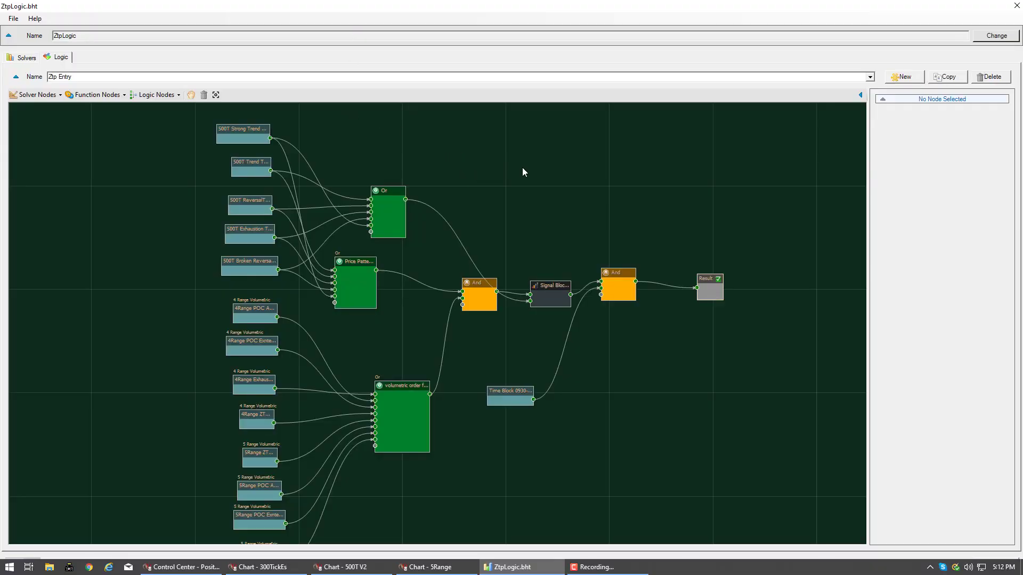
{"action": "left_click", "coordinate": [953, 79]}
{"action": "left_click", "coordinate": [96, 76]}
{"action": "key", "text": "BackSpace"}
{"action": "key", "text": "BackSpace"}
{"action": "key", "text": "BackSpace"}
{"action": "key", "text": "BackSpace"}
{"action": "key", "text": "BackSpace"}
{"action": "key", "text": "BackSpace"}
{"action": "key", "text": "BackSpace"}
{"action": "type", "text": "Strong Trend"}
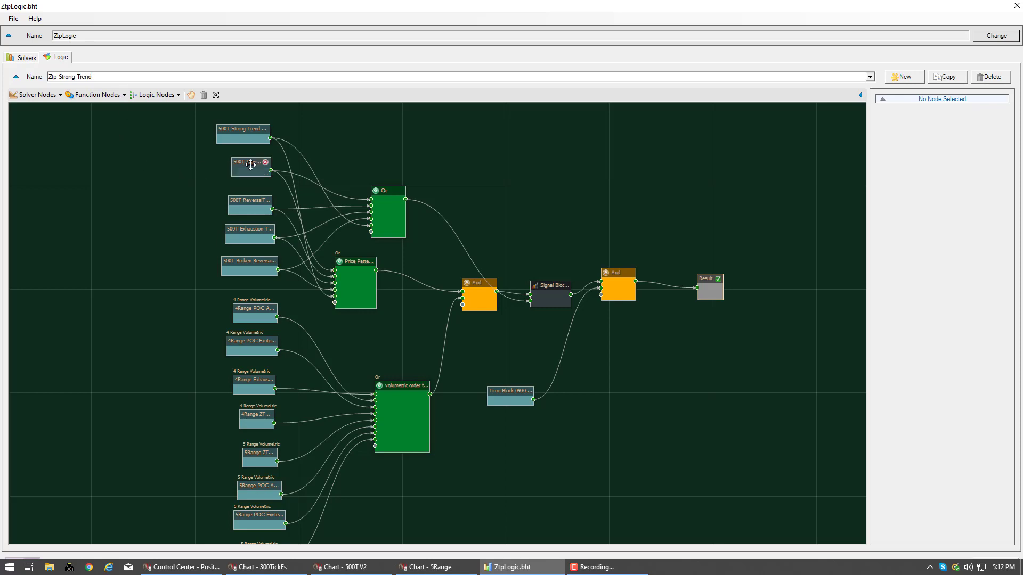
- Delete the 500T Trend, Reversal, Exhaustion and Broken Reversal solvers from Ztp Strong Trend, leaving only Strong Trend as price pattern, and close the editor
{"action": "mouse_move", "coordinate": [264, 163]}
{"action": "left_click", "coordinate": [266, 161]}
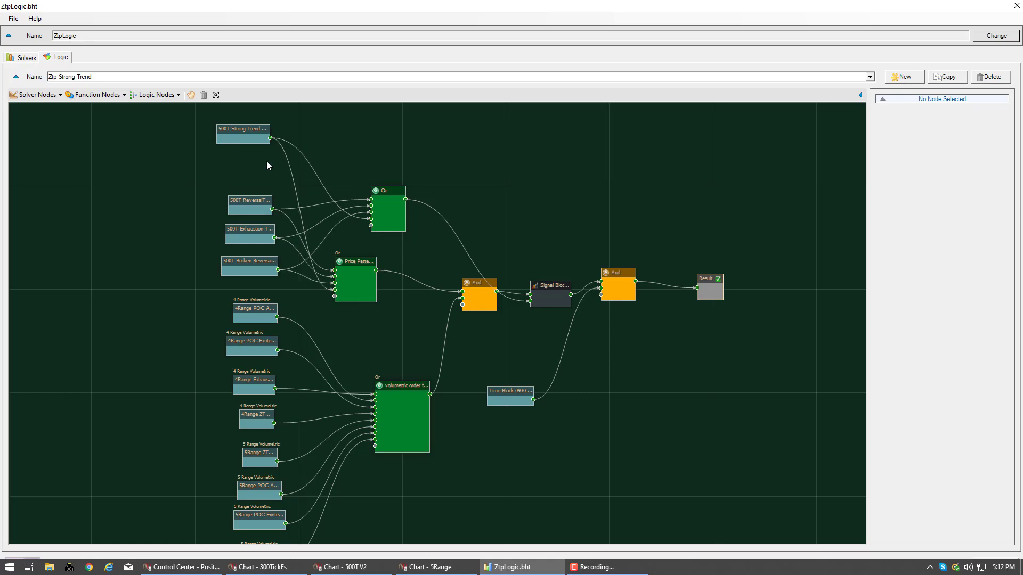
{"action": "left_click", "coordinate": [268, 199]}
{"action": "left_click", "coordinate": [270, 230]}
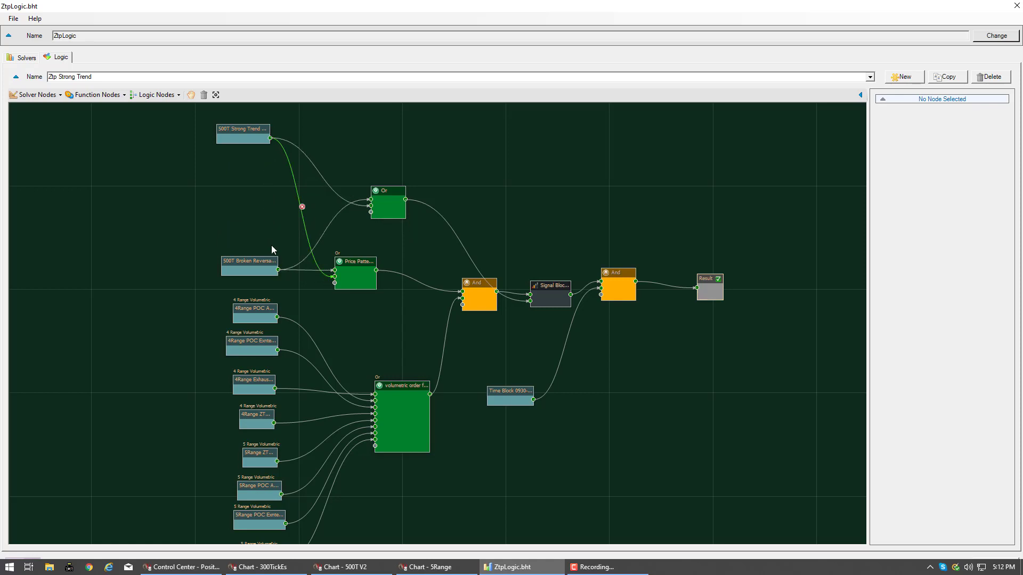
{"action": "left_click", "coordinate": [273, 262]}
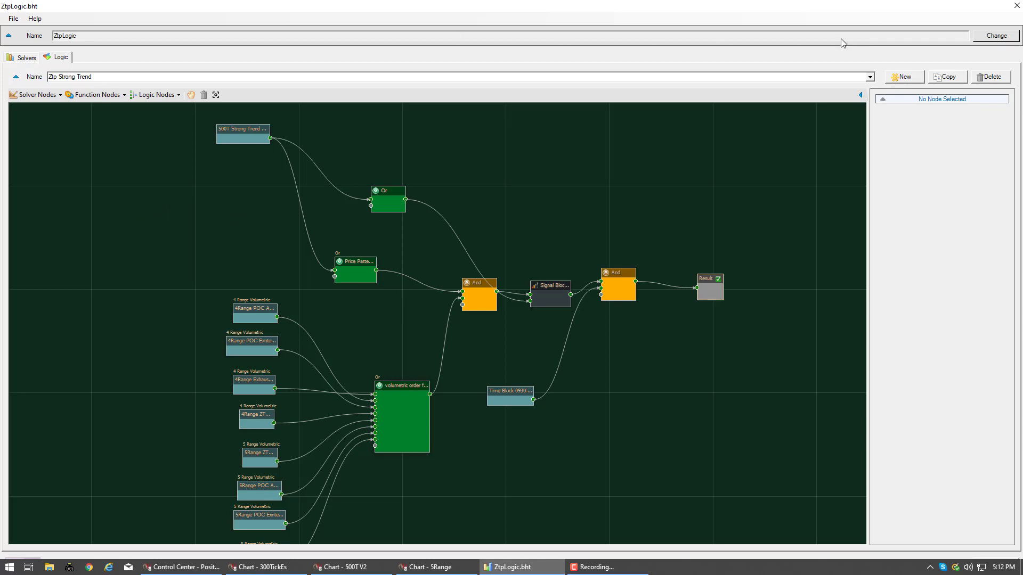
{"action": "left_click", "coordinate": [1015, 7]}
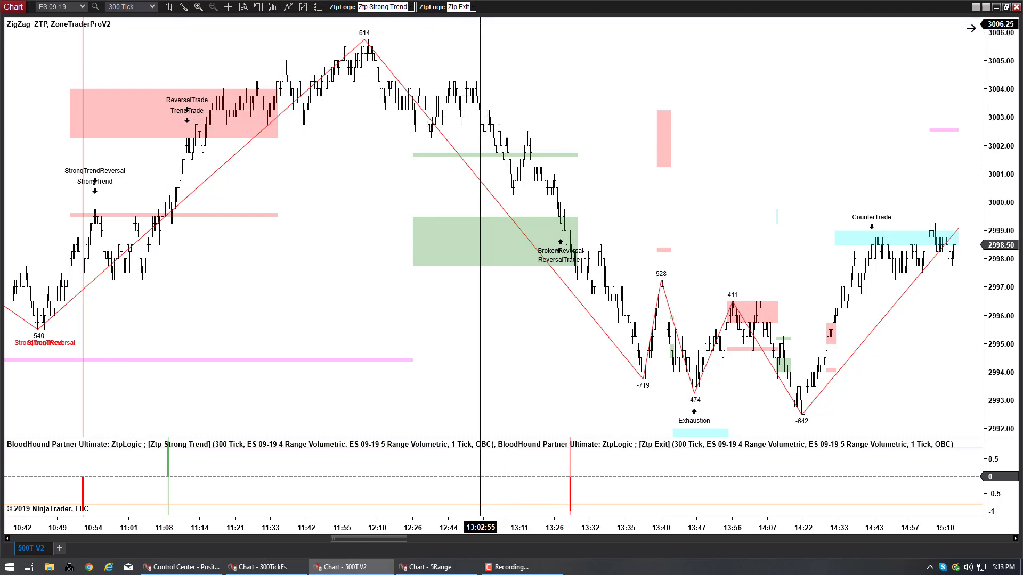
- Duplicate the Ztp Exit logic and name the copy Ztp Strong trend Exit
{"action": "left_click", "coordinate": [430, 7]}
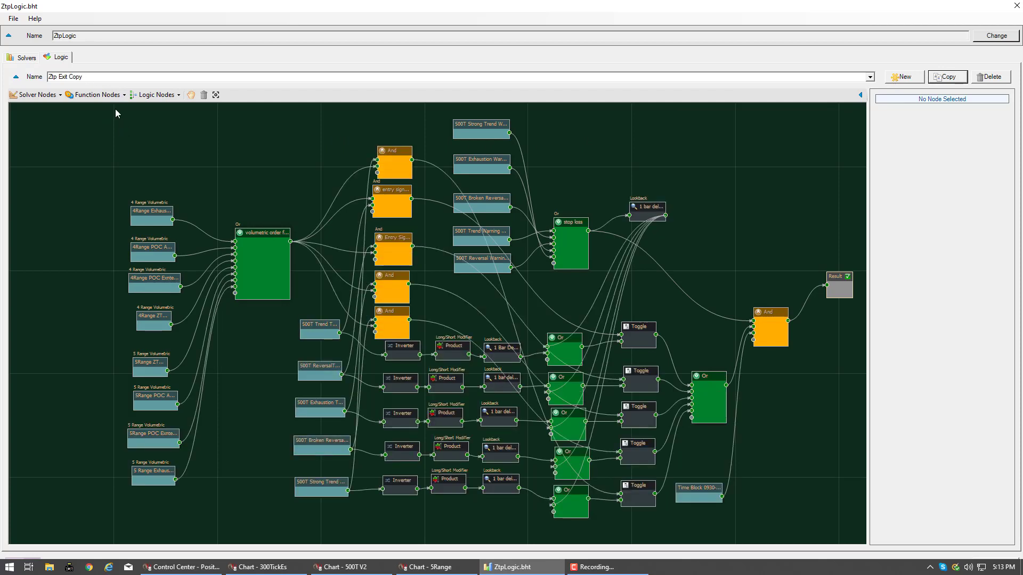
{"action": "left_click", "coordinate": [97, 76]}
{"action": "left_click", "coordinate": [97, 76]}
{"action": "key", "text": "BackSpace"}
{"action": "key", "text": "BackSpace"}
{"action": "key", "text": "BackSpace"}
{"action": "key", "text": "BackSpace"}
{"action": "type", "text": "Strong trend exit"}
{"action": "key", "text": "BackSpace"}
{"action": "key", "text": "BackSpace"}
{"action": "key", "text": "BackSpace"}
{"action": "key", "text": "BackSpace"}
- Reduce Ztp Strong trend Exit to its 500T Strong Trend branch by deleting the other 500T trade and warning solvers with their nodes, and close the editor
{"action": "mouse_move", "coordinate": [506, 161]}
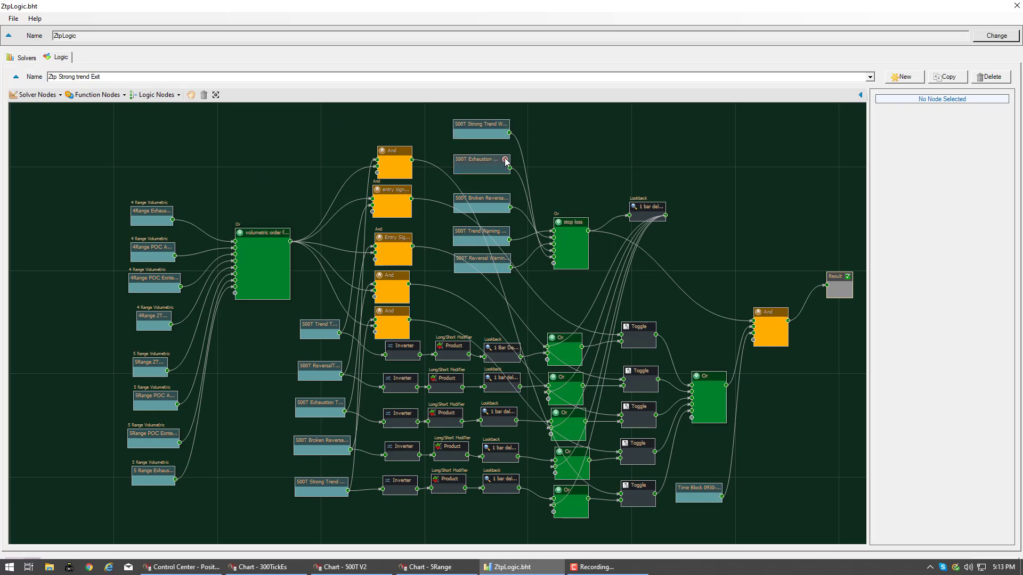
{"action": "left_click", "coordinate": [504, 159]}
{"action": "left_click", "coordinate": [506, 198]}
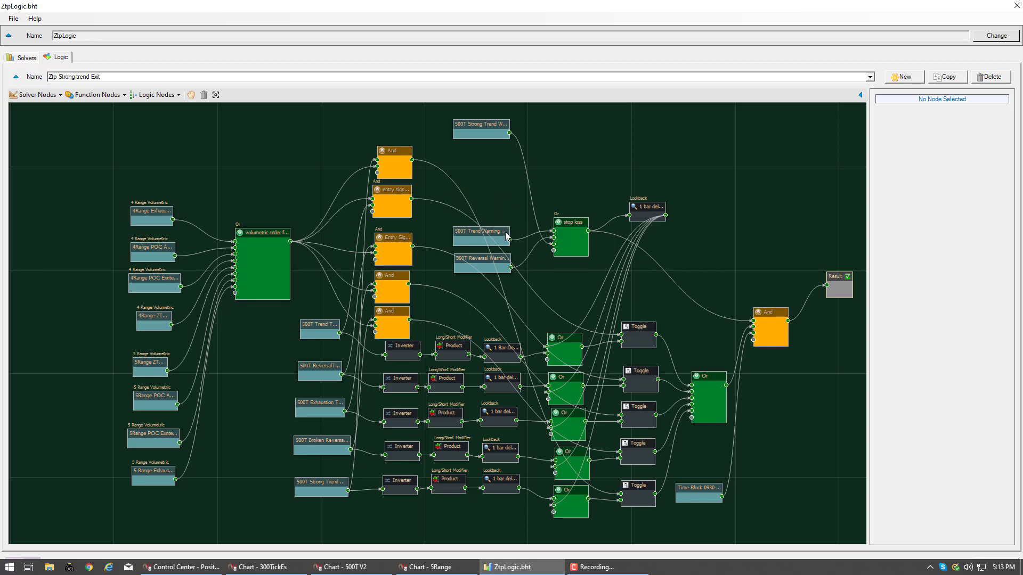
{"action": "left_click", "coordinate": [505, 237]}
{"action": "mouse_move", "coordinate": [505, 262]}
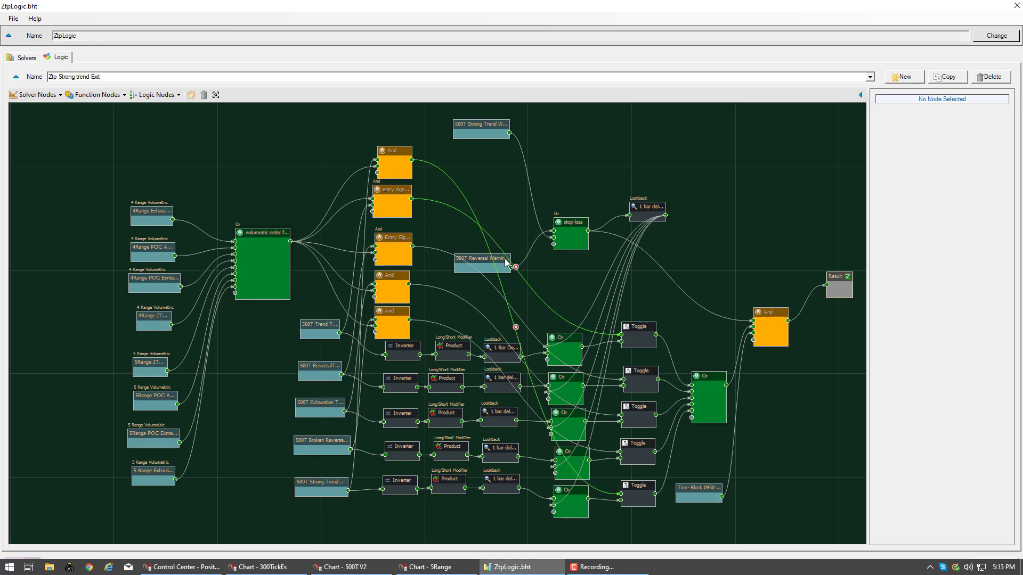
{"action": "left_click", "coordinate": [475, 256]}
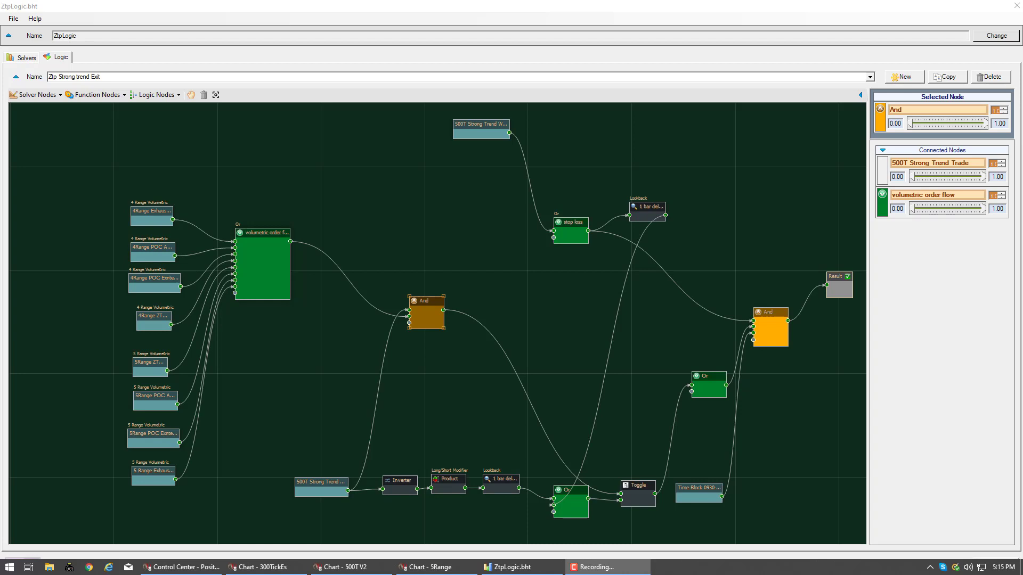
{"action": "left_click", "coordinate": [1015, 8]}
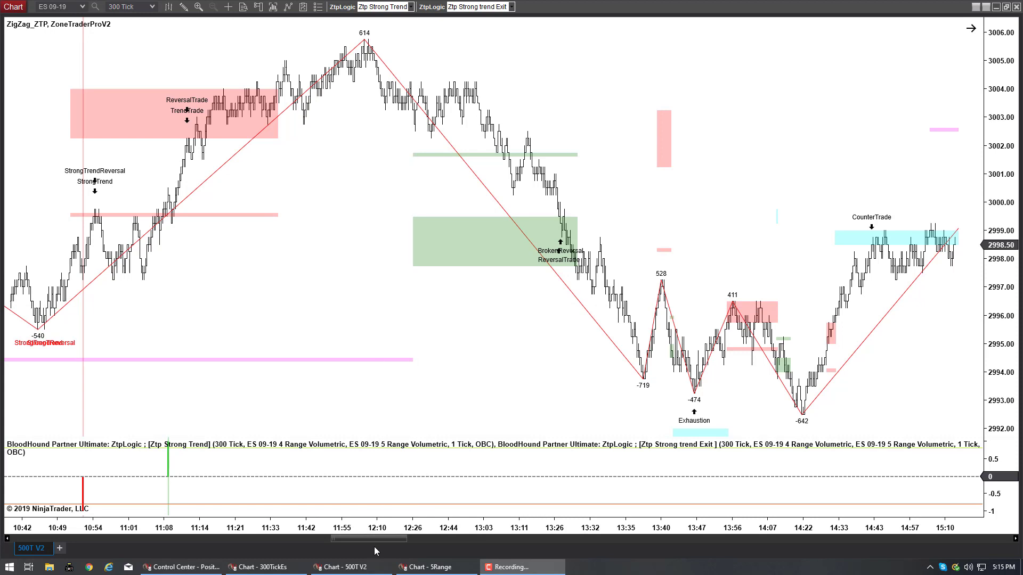
- Go through the 300 tick chart's history to examine the Ztp Strong Trend entry and exit signals around the StrongTrend labels
{"action": "left_click_drag", "start_coordinate": [385, 538], "coordinate": [136, 539]}
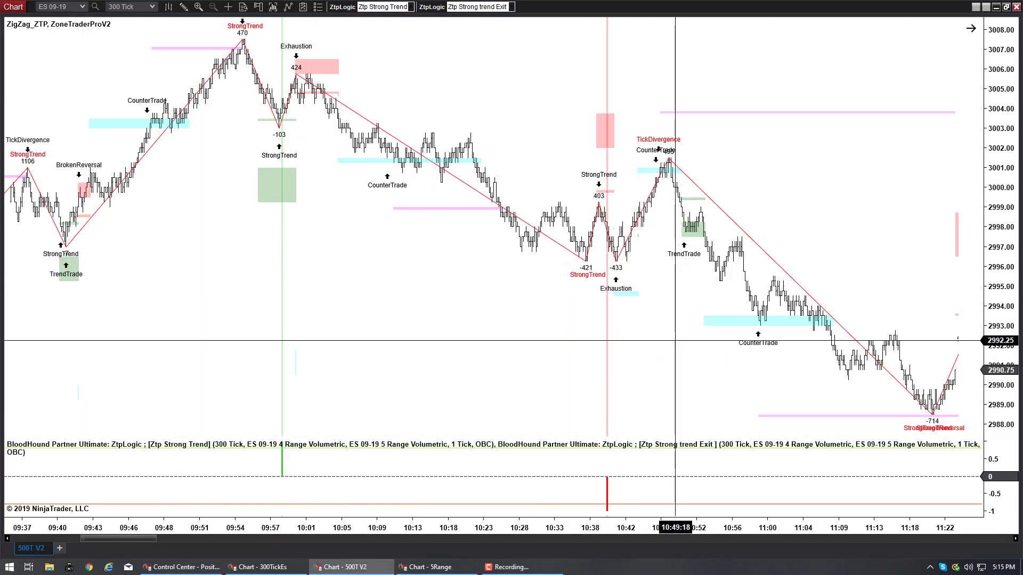
{"action": "scroll", "coordinate": [528, 353], "scroll_direction": "down", "scroll_amount": 10}
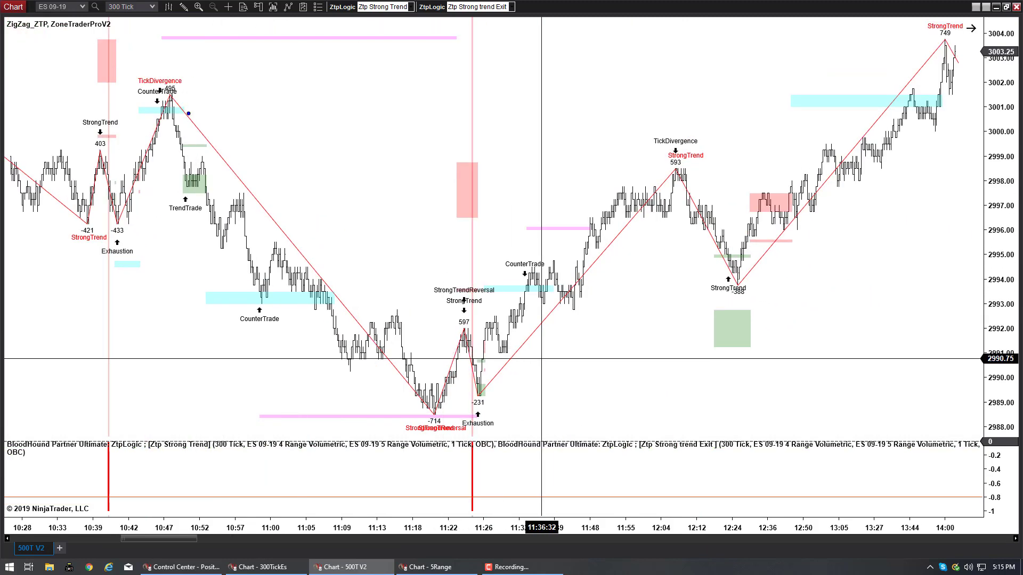
{"action": "scroll", "coordinate": [642, 341], "scroll_direction": "down", "scroll_amount": 15}
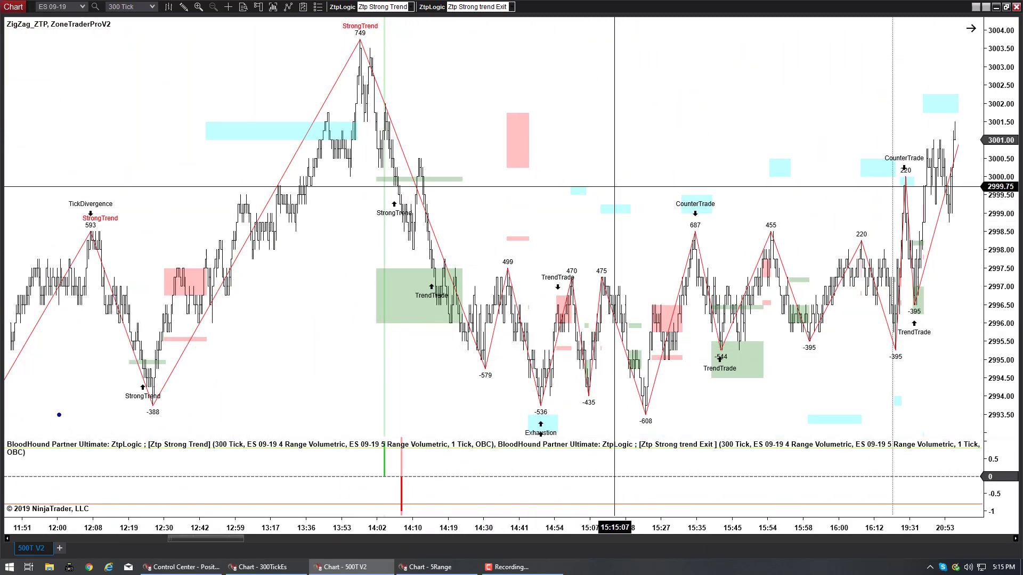
{"action": "scroll", "coordinate": [251, 302], "scroll_direction": "down", "scroll_amount": 20}
{"action": "scroll", "coordinate": [252, 303], "scroll_direction": "down", "scroll_amount": 10}
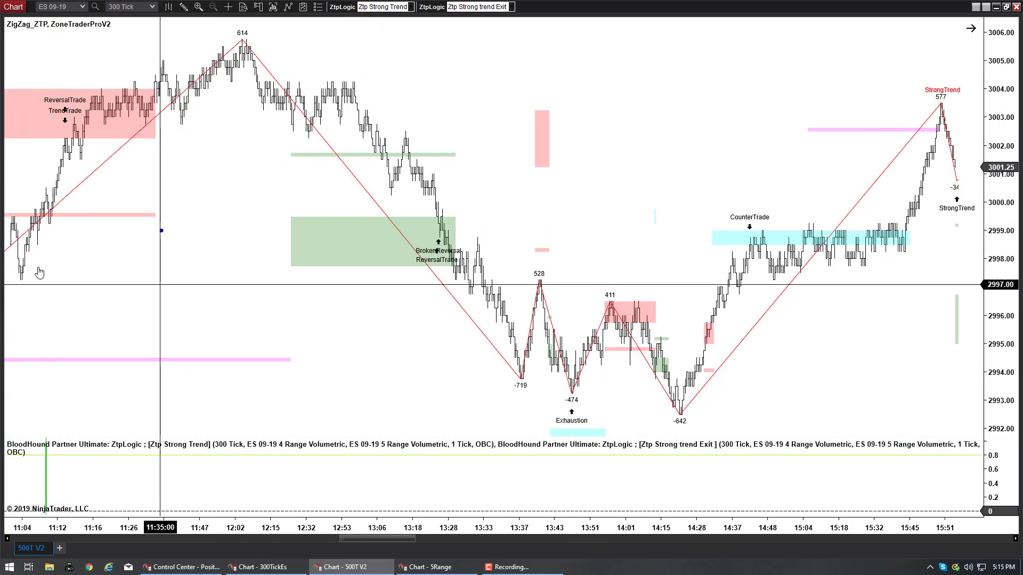
{"action": "scroll", "coordinate": [358, 327], "scroll_direction": "down", "scroll_amount": 5}
{"action": "scroll", "coordinate": [359, 327], "scroll_direction": "down", "scroll_amount": 5}
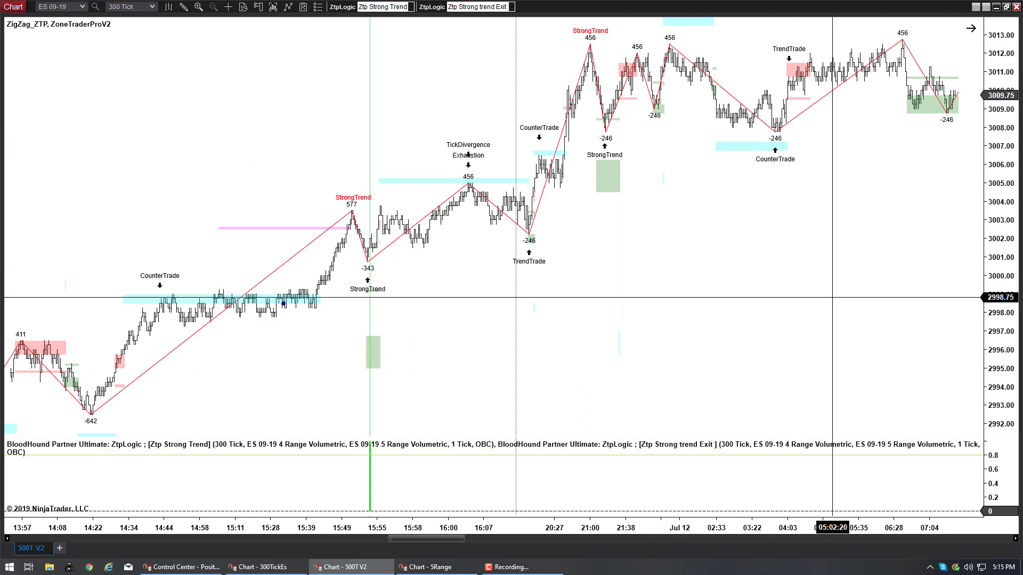
{"action": "scroll", "coordinate": [350, 276], "scroll_direction": "down", "scroll_amount": 10}
{"action": "scroll", "coordinate": [796, 346], "scroll_direction": "down", "scroll_amount": 8}
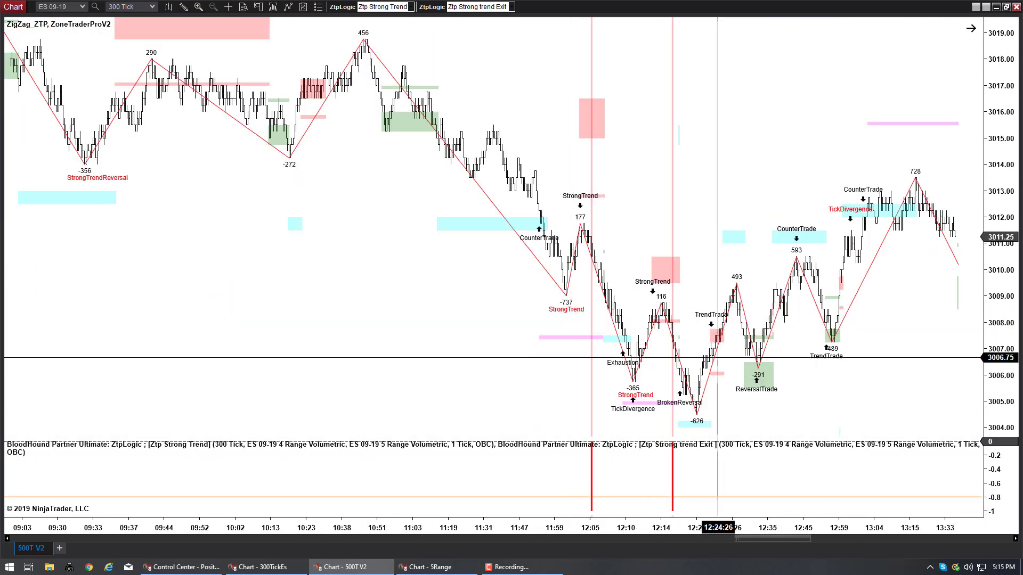
{"action": "left_click_drag", "start_coordinate": [900, 382], "coordinate": [141, 311]}
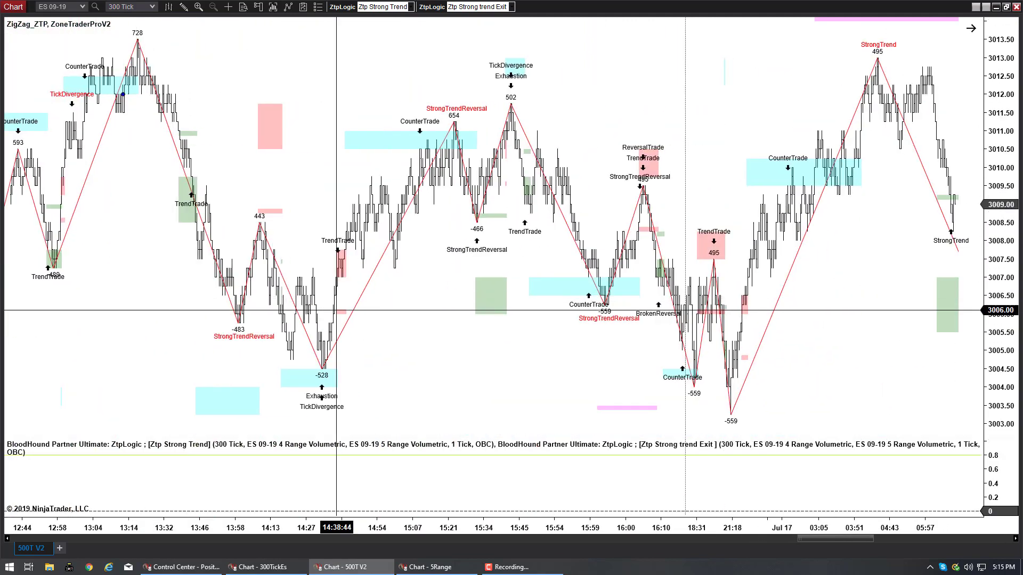
{"action": "left_click_drag", "start_coordinate": [874, 327], "coordinate": [102, 308]}
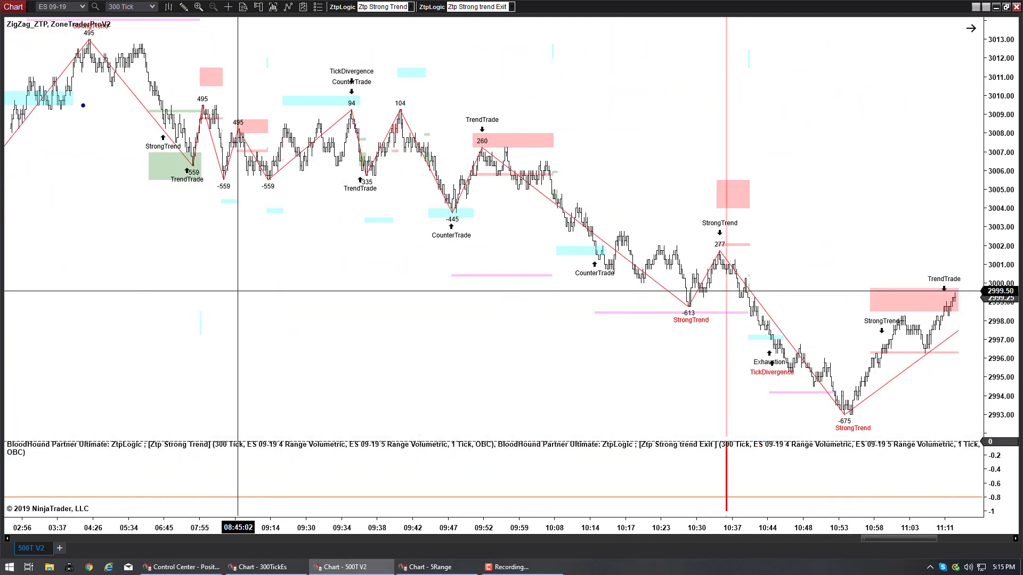
{"action": "left_click_drag", "start_coordinate": [843, 244], "coordinate": [127, 237]}
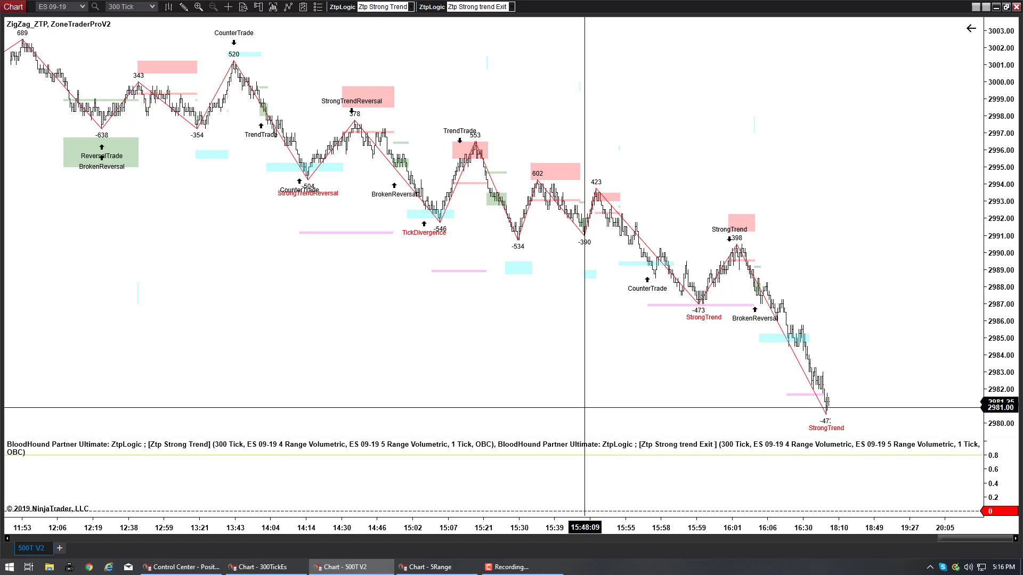
{"action": "left_click_drag", "start_coordinate": [283, 315], "coordinate": [847, 337]}
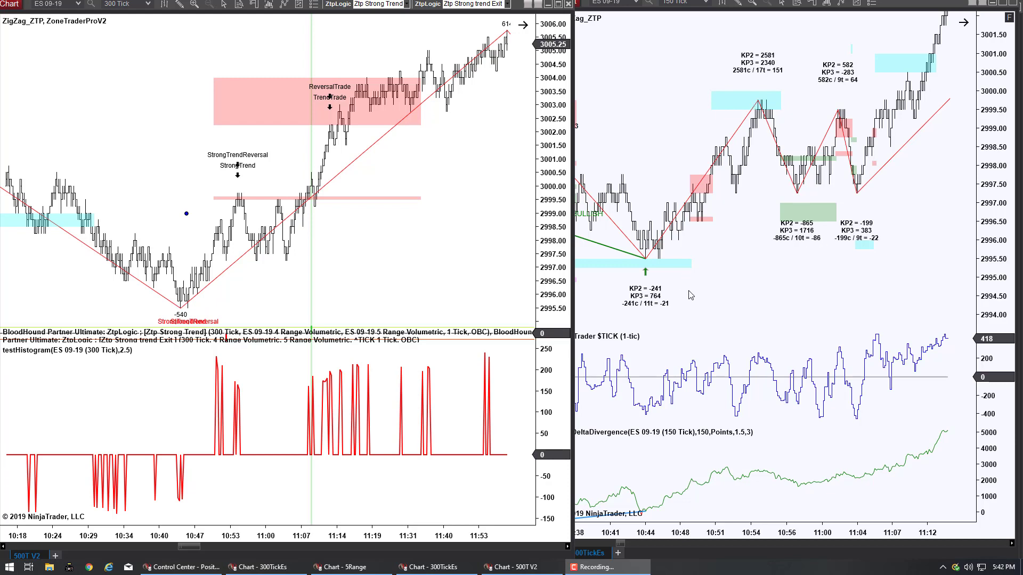
- Go through the 150 tick chart's history from about 10:23 to 11:14 to examine the zigzag swings, zones and bullish delta divergence
{"action": "left_click_drag", "start_coordinate": [702, 281], "coordinate": [770, 283]}
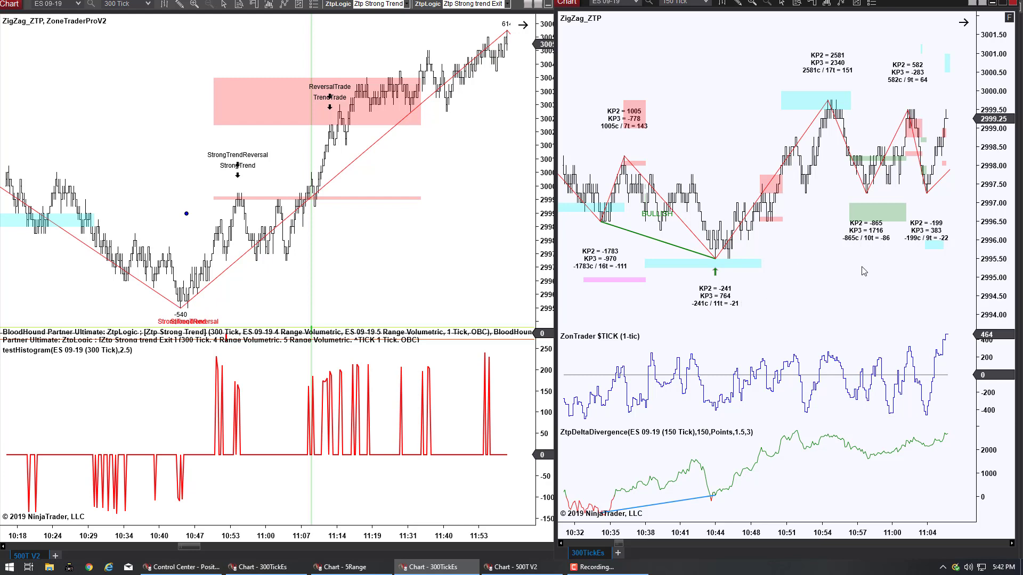
{"action": "left_click_drag", "start_coordinate": [863, 272], "coordinate": [782, 268]}
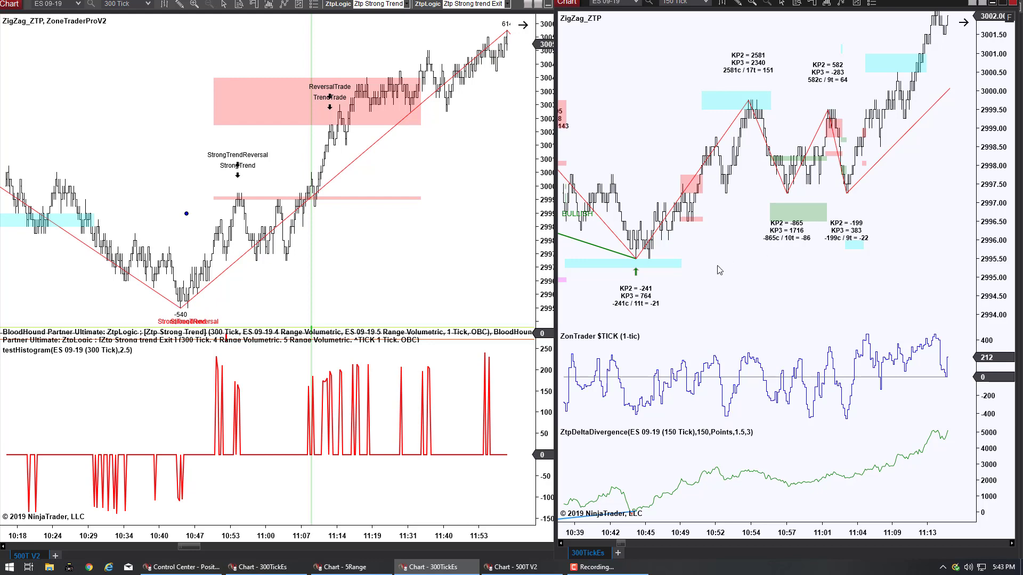
{"action": "left_click_drag", "start_coordinate": [720, 270], "coordinate": [811, 277]}
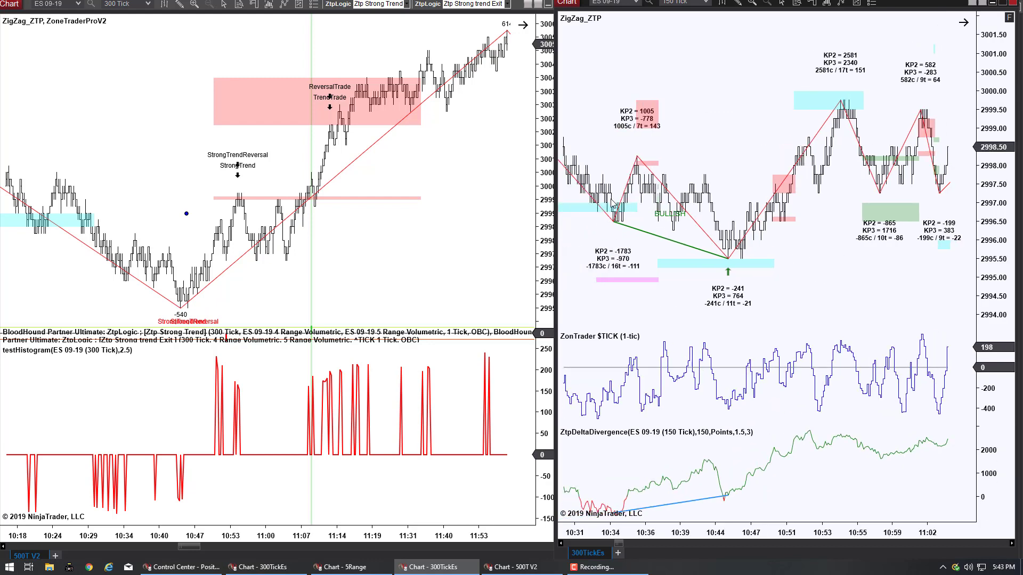
{"action": "scroll", "coordinate": [584, 245], "scroll_direction": "up", "scroll_amount": 5}
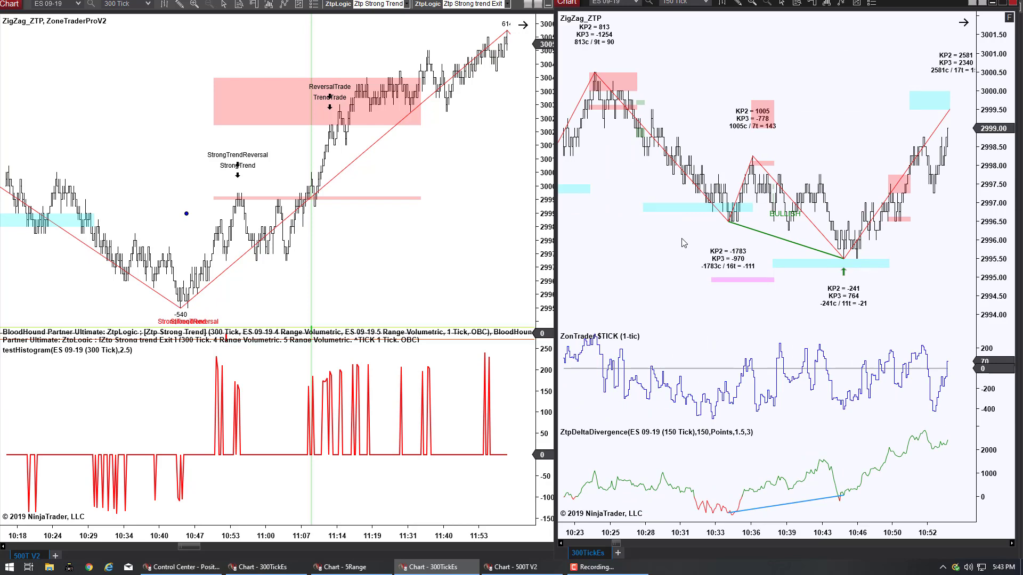
{"action": "left_click_drag", "start_coordinate": [718, 246], "coordinate": [607, 246]}
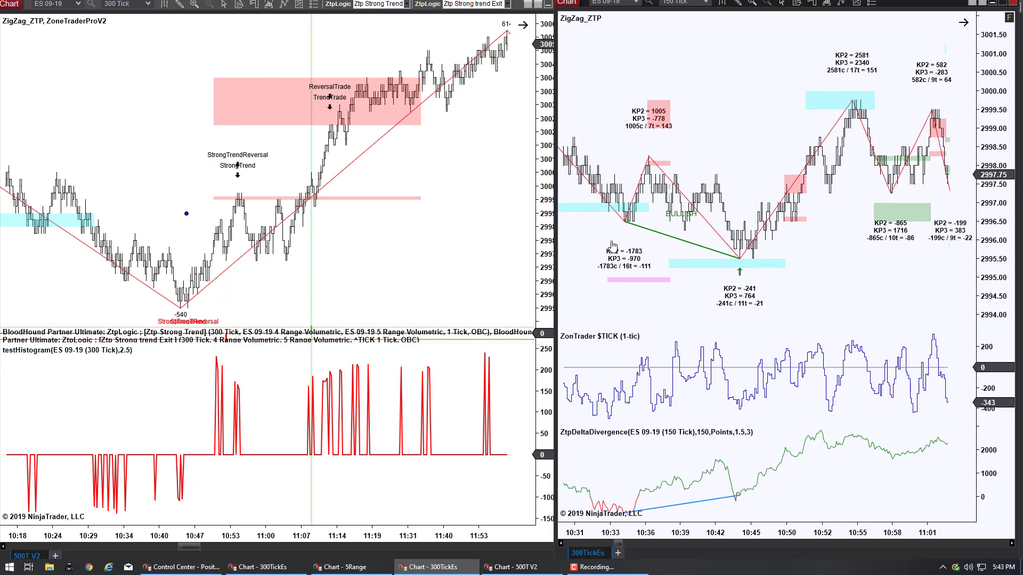
{"action": "left_click_drag", "start_coordinate": [924, 252], "coordinate": [888, 253]}
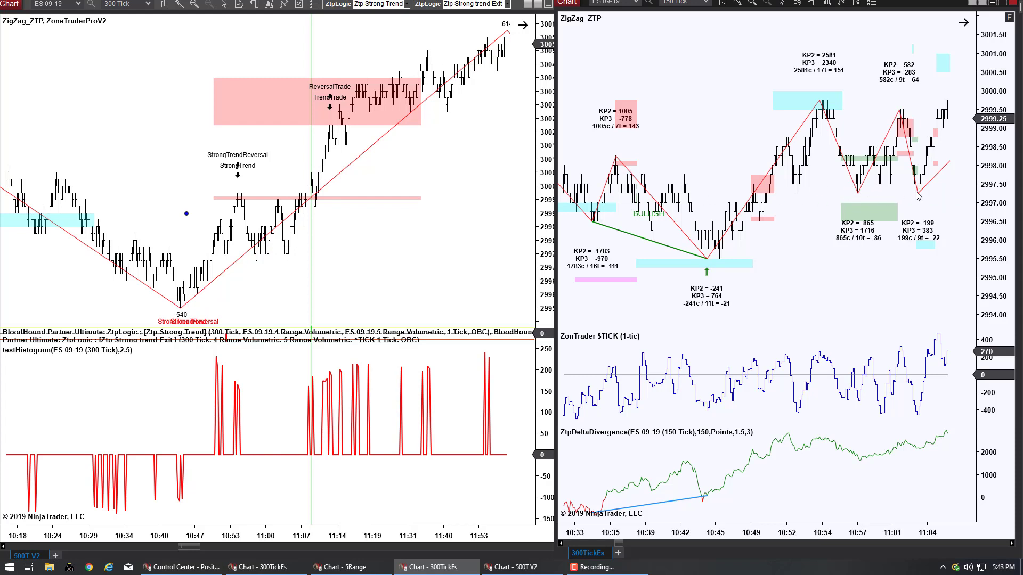
{"action": "left_click_drag", "start_coordinate": [903, 274], "coordinate": [802, 279]}
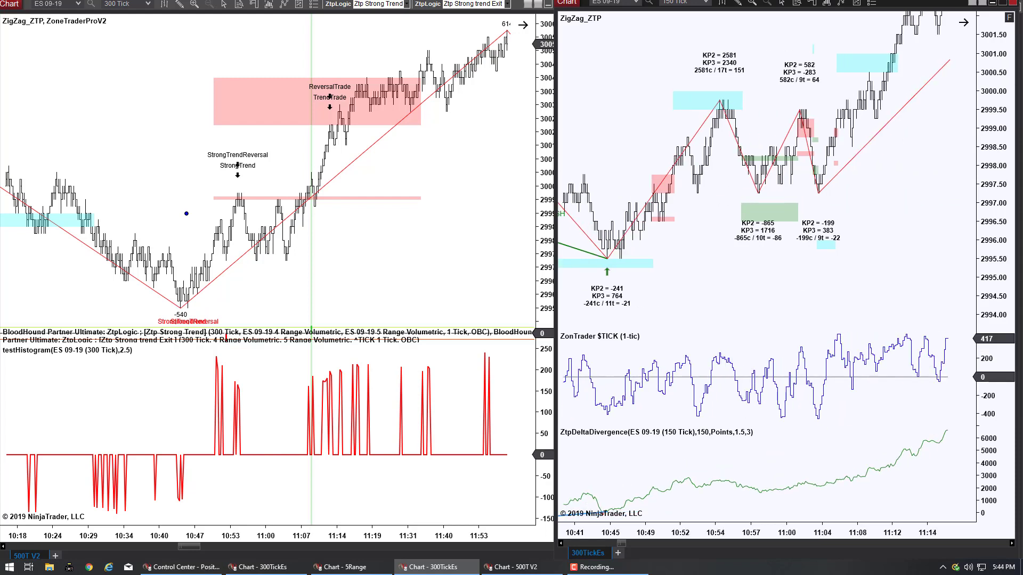